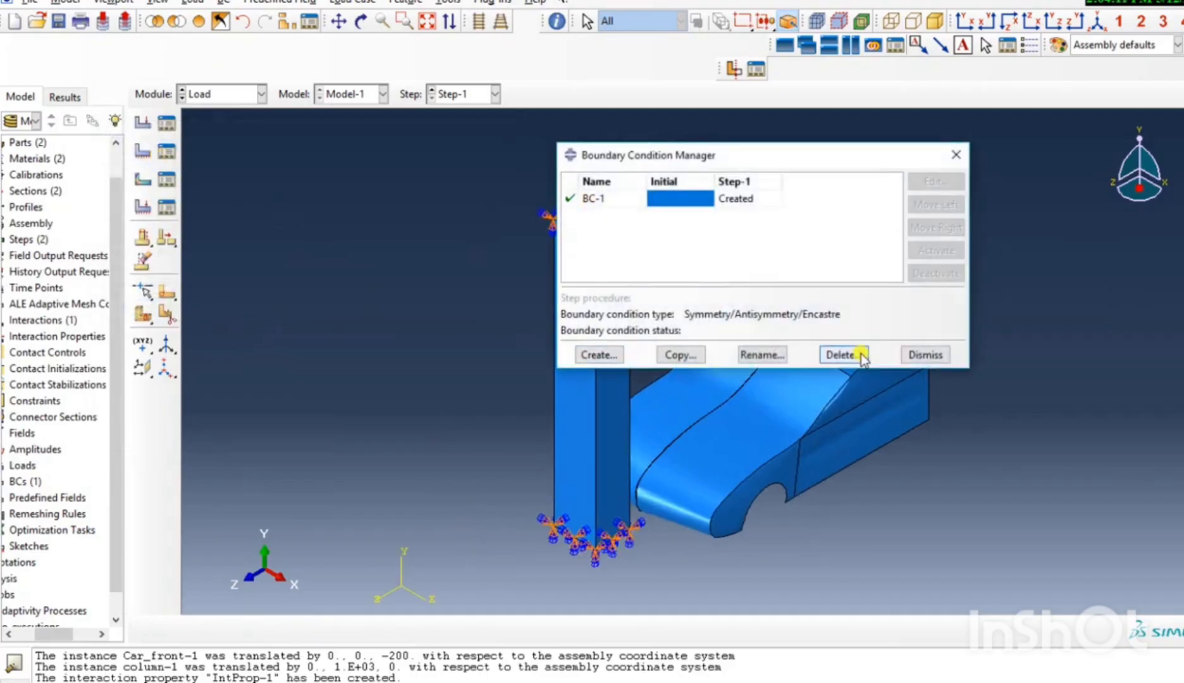
Close the boundary condition manager and open the manager for predefined fields.
click(925, 355)
click(167, 205)
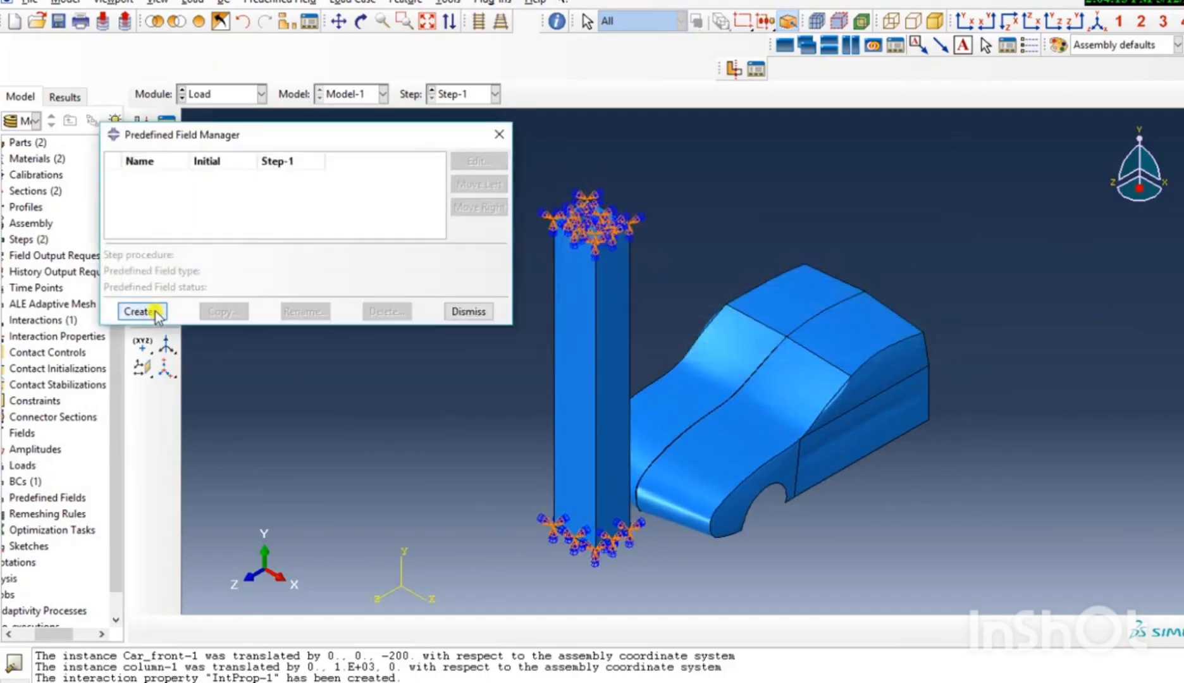
click(150, 309)
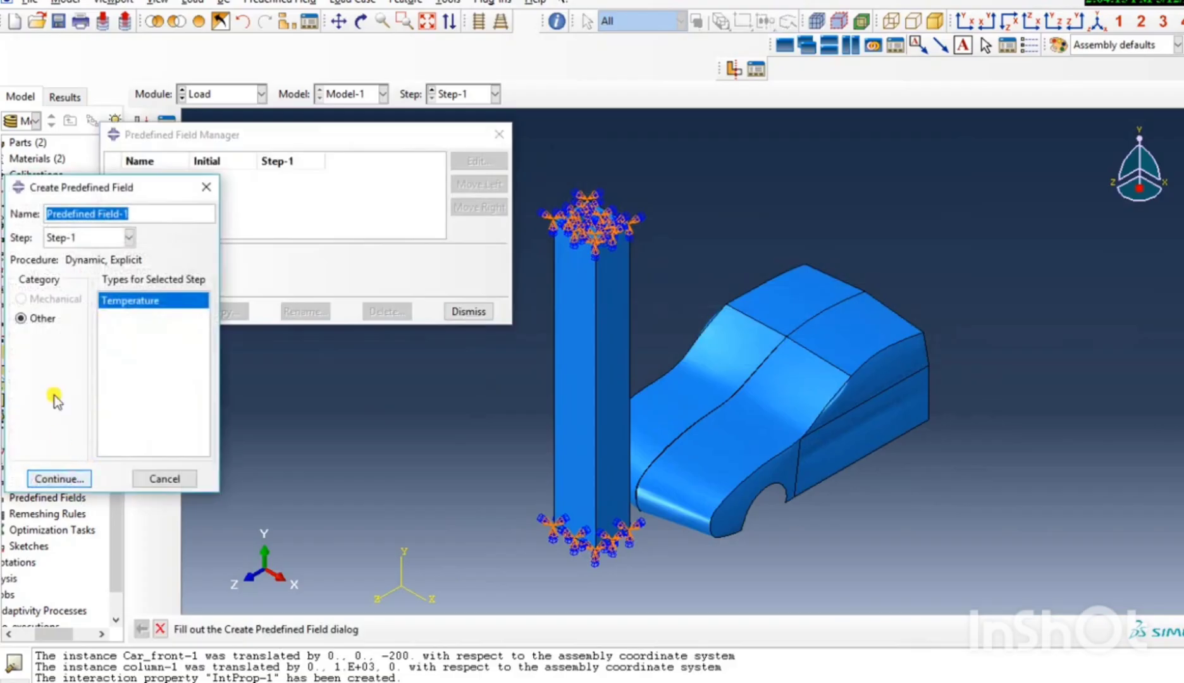
click(79, 240)
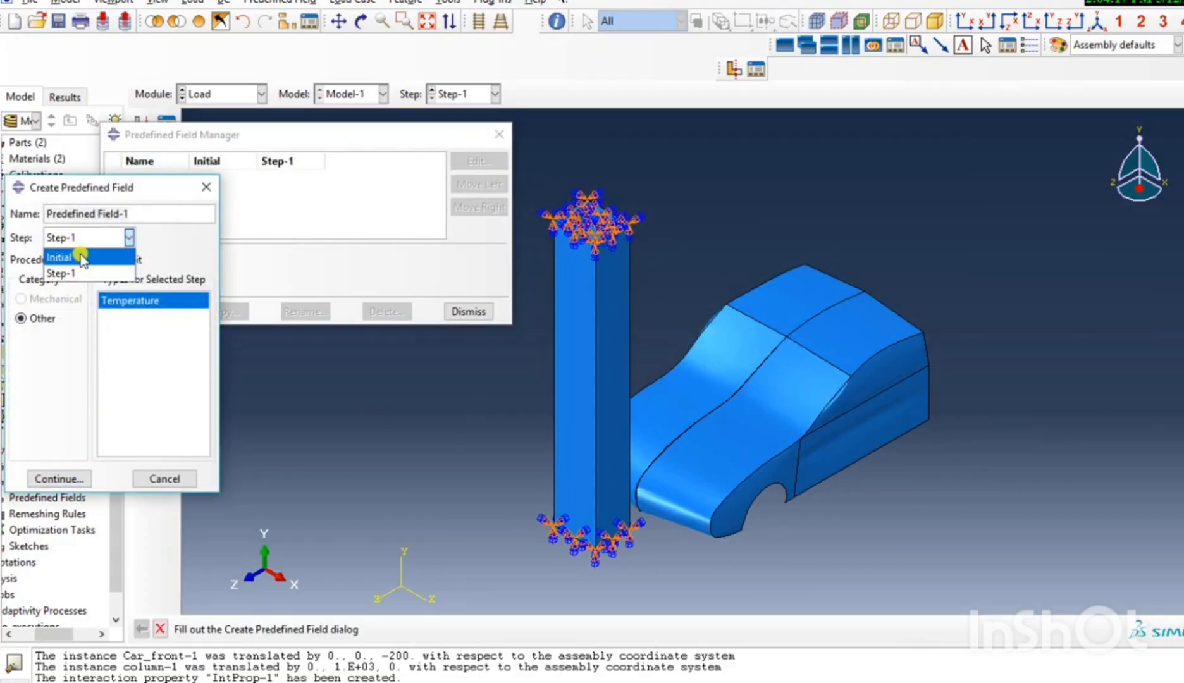
click(79, 255)
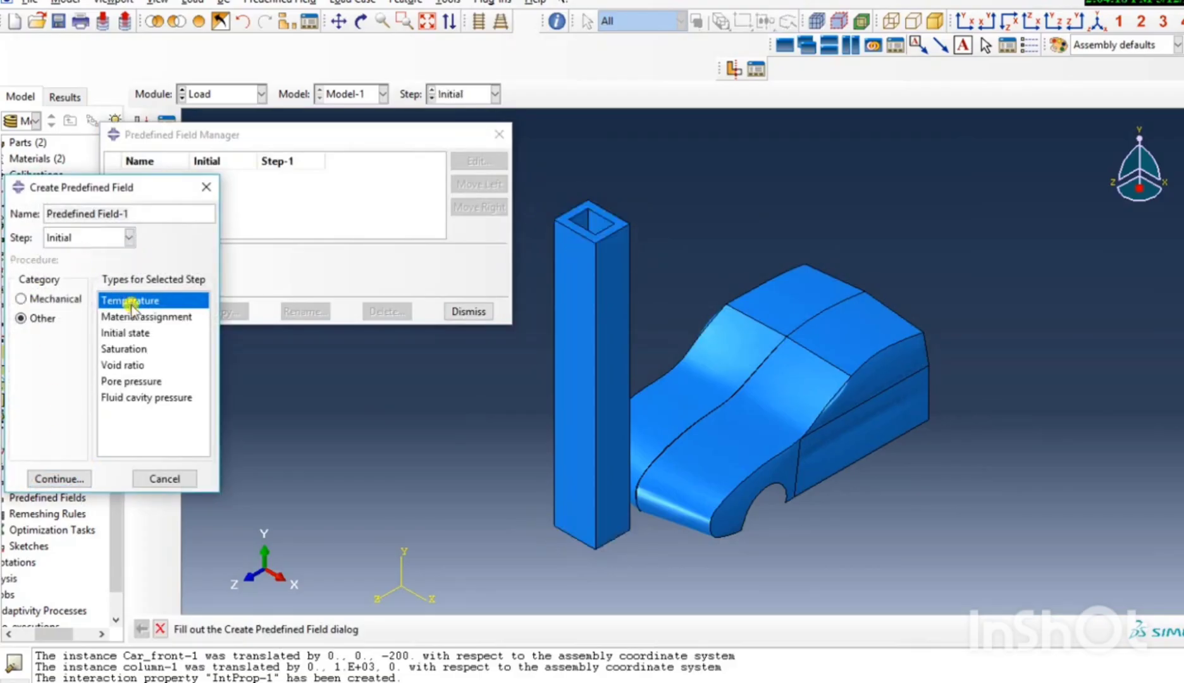
click(205, 186)
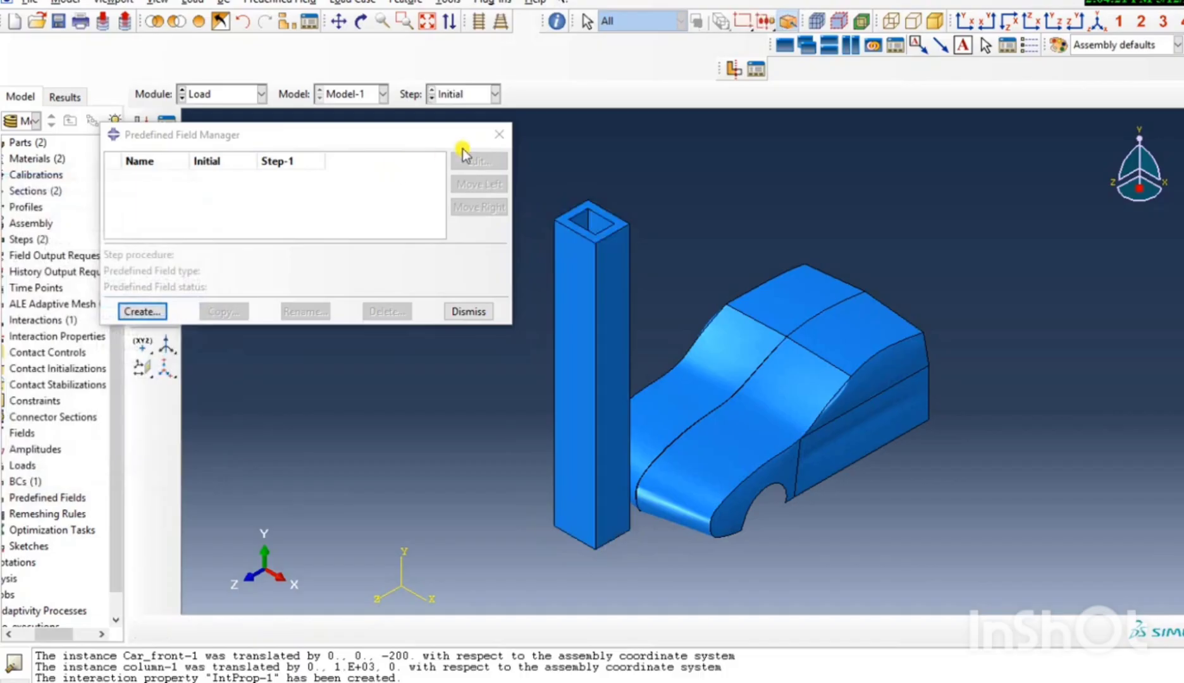
Create a mechanical Velocity predefined field in the Initial step, applied to the entire car body.
click(157, 311)
click(56, 299)
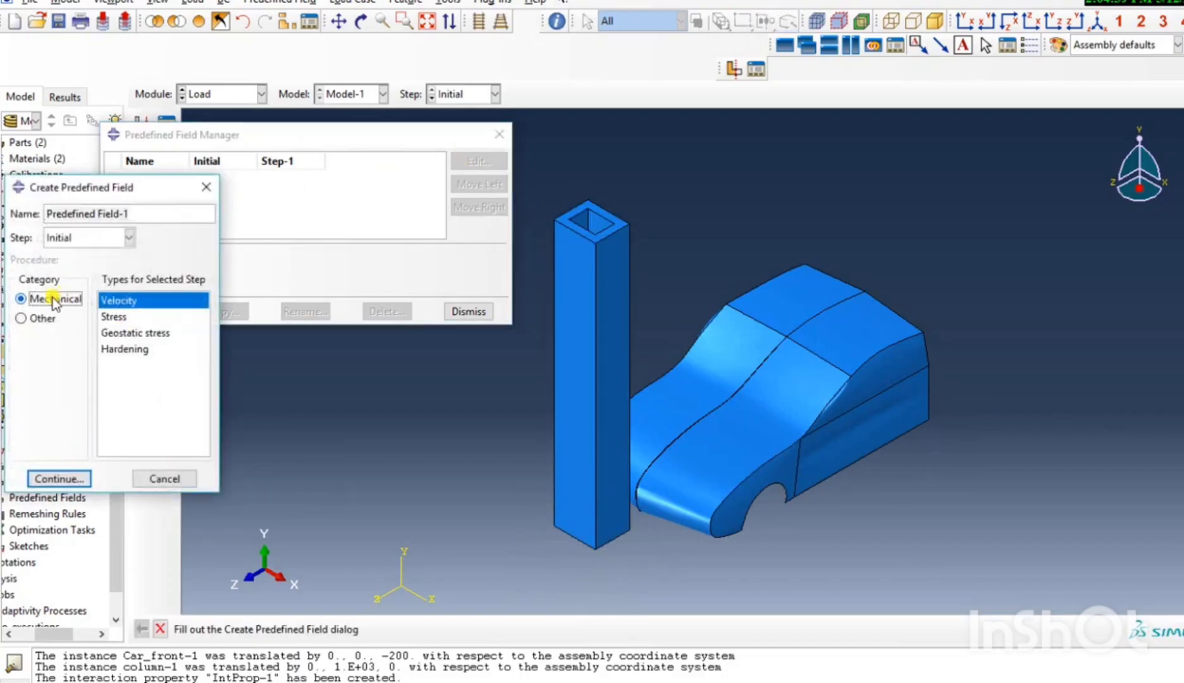
click(85, 238)
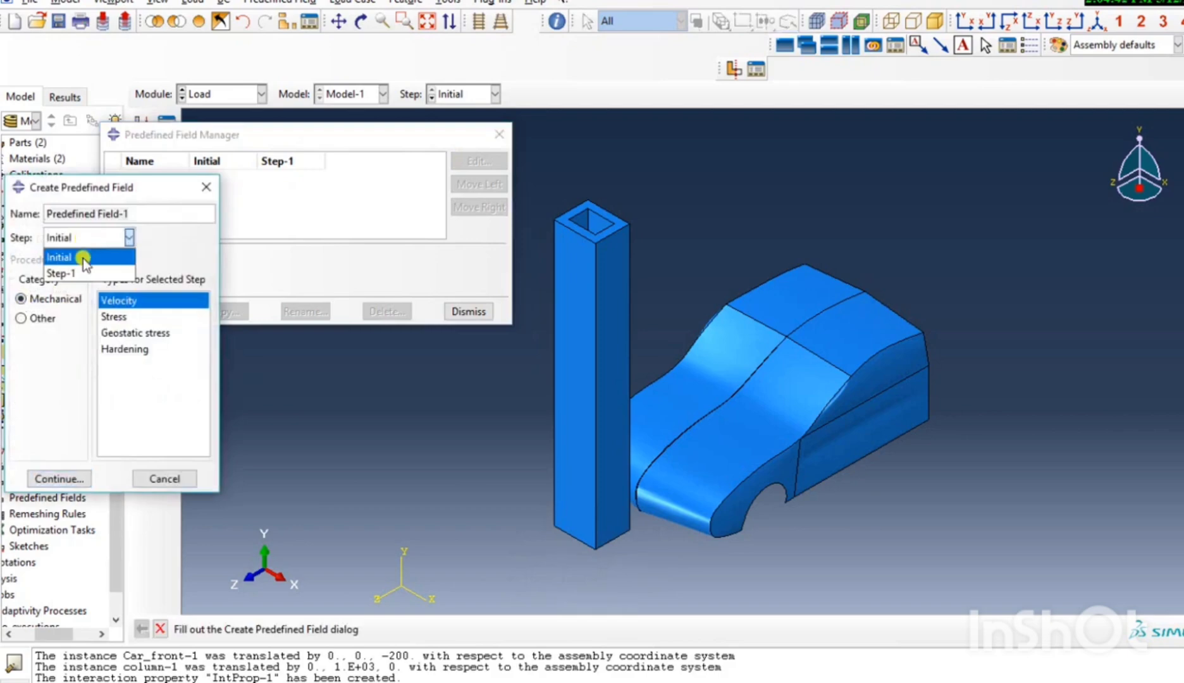
click(81, 253)
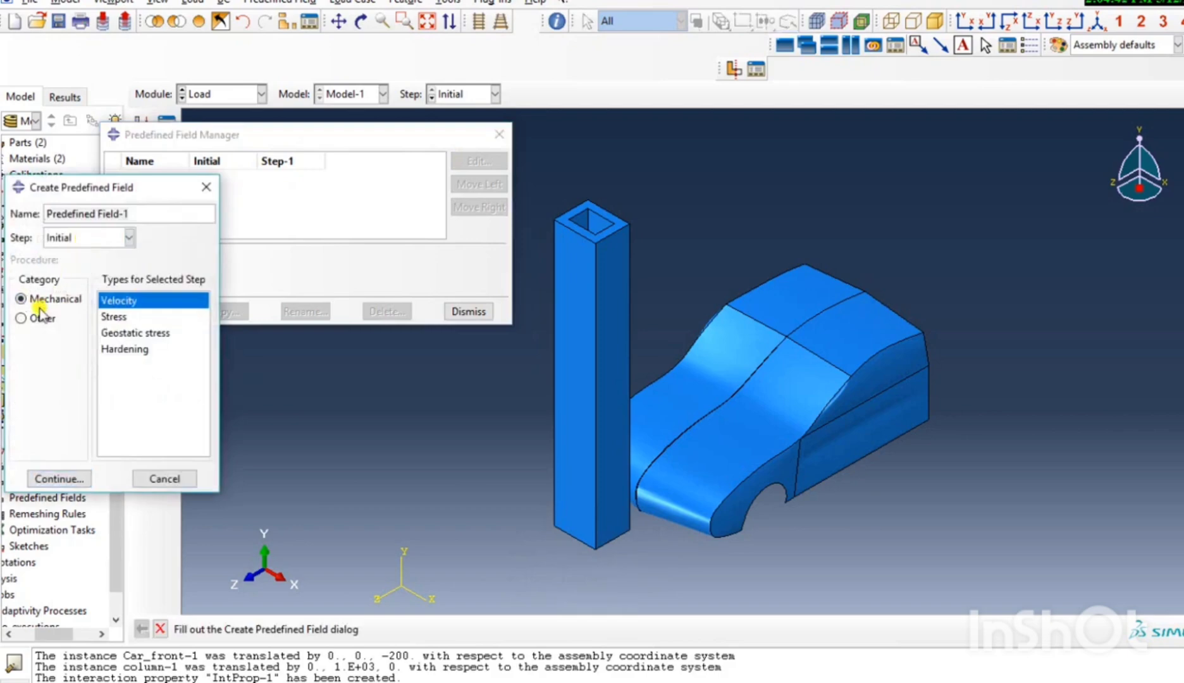
click(81, 478)
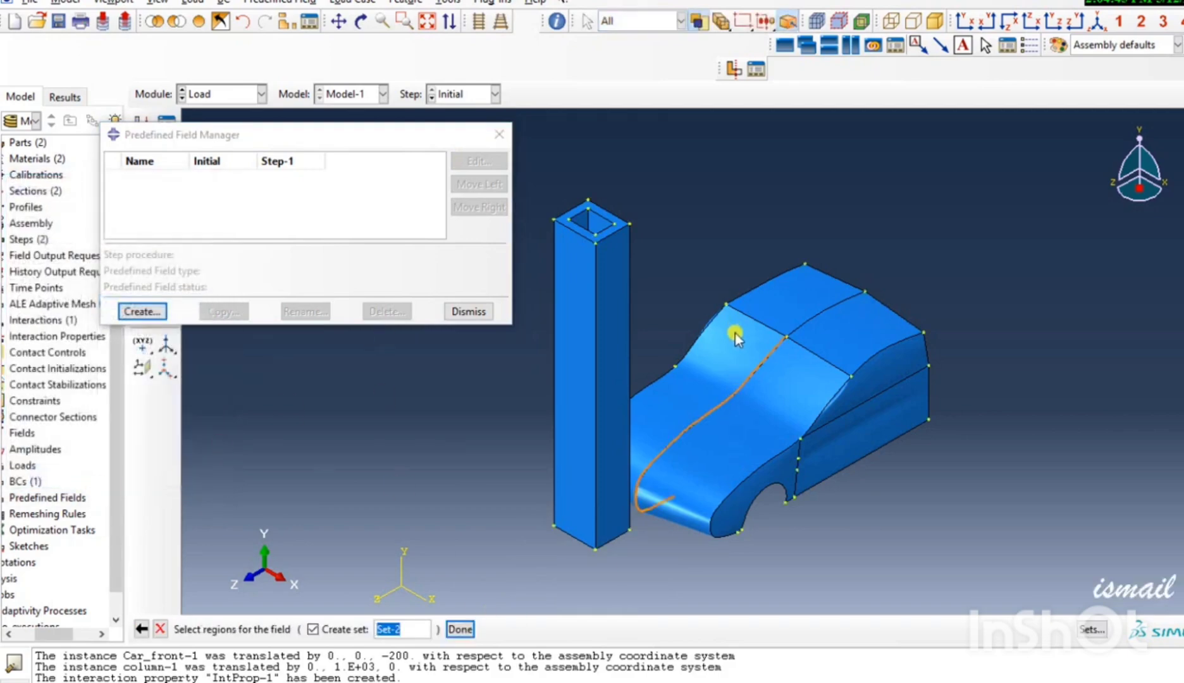
scroll(735, 333, up, 1)
drag(701, 260, 960, 541)
scroll(798, 498, down, 2)
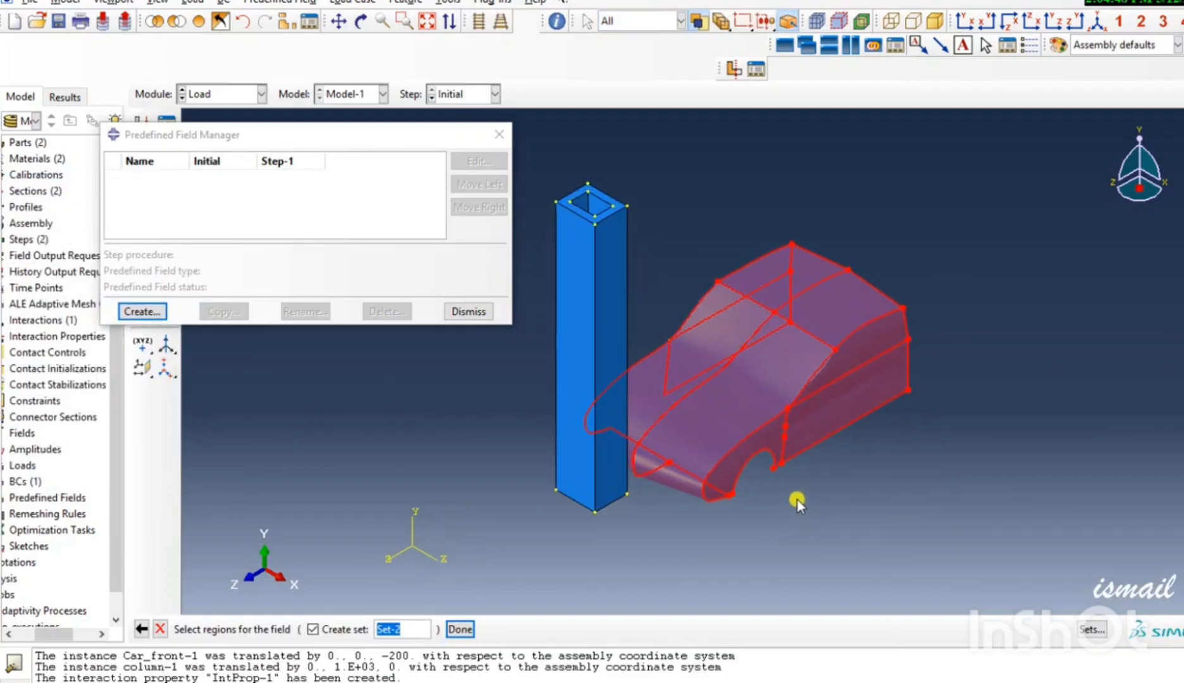
click(460, 629)
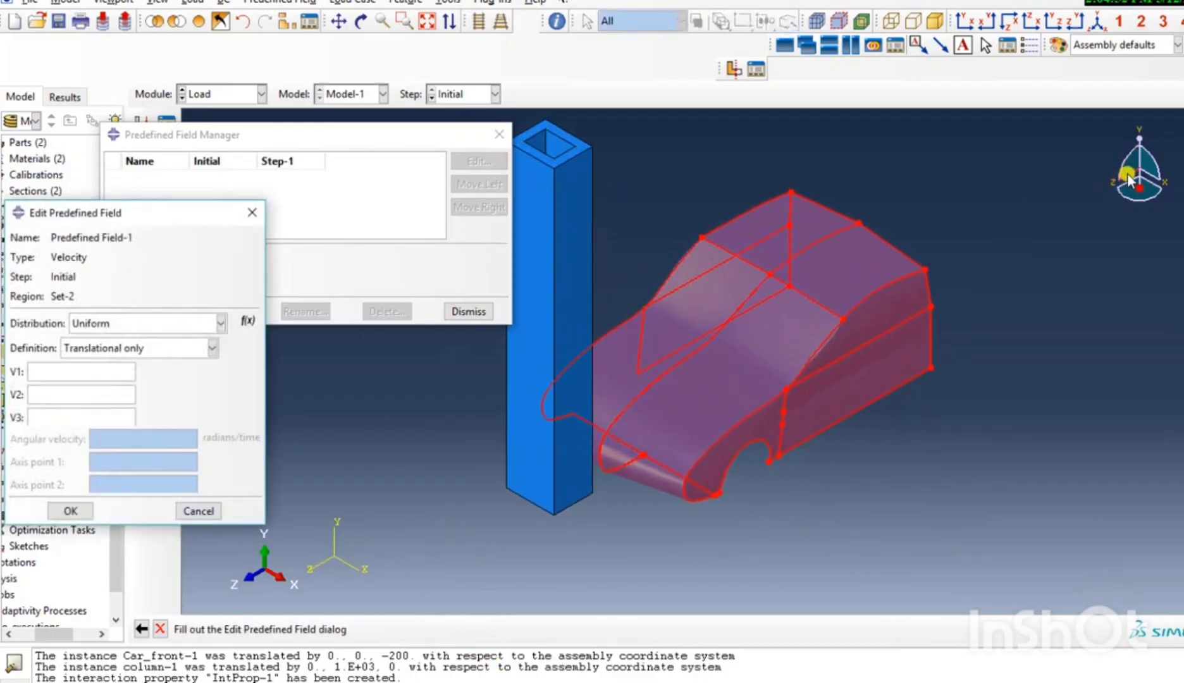
Set the velocity field's V3 component to 40000, accept it, and close the predefined field manager.
drag(1128, 175, 1122, 179)
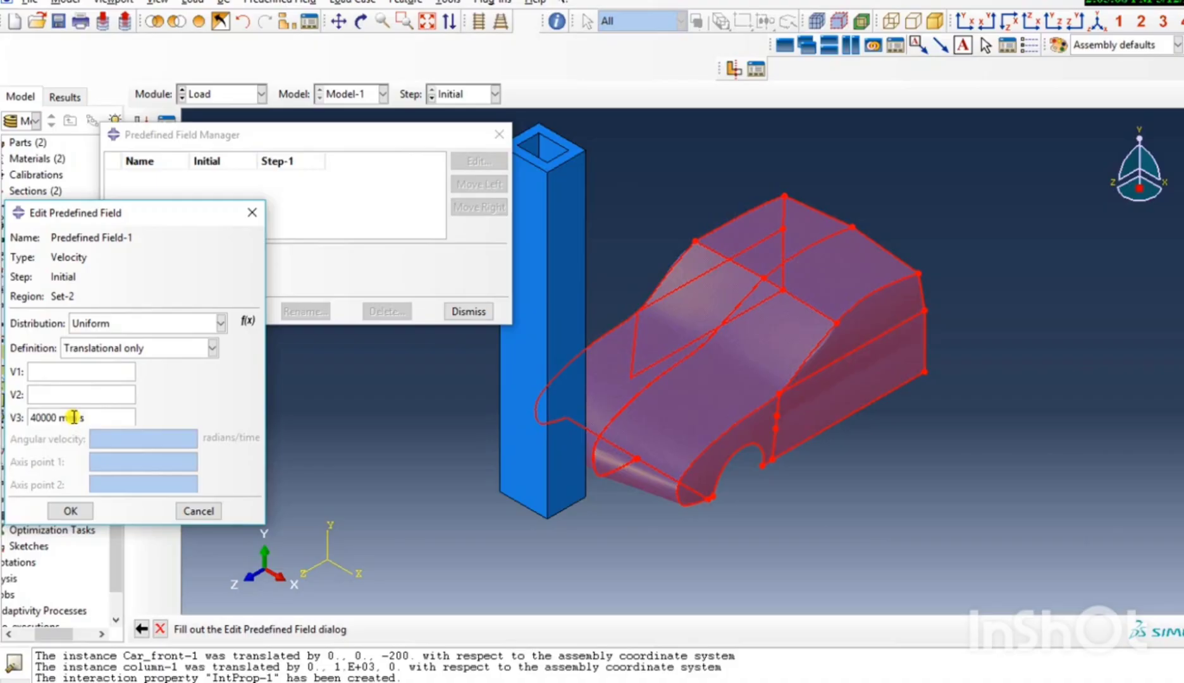
drag(96, 420, 15, 422)
click(112, 421)
drag(113, 421, 26, 422)
click(113, 420)
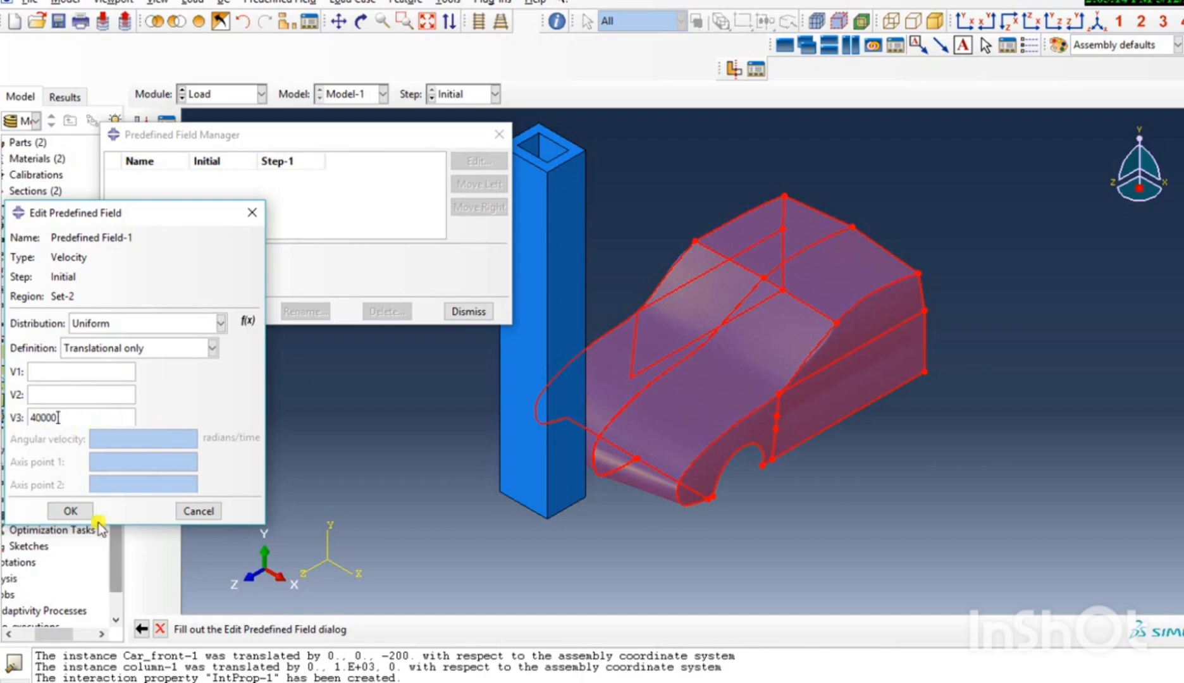
click(71, 511)
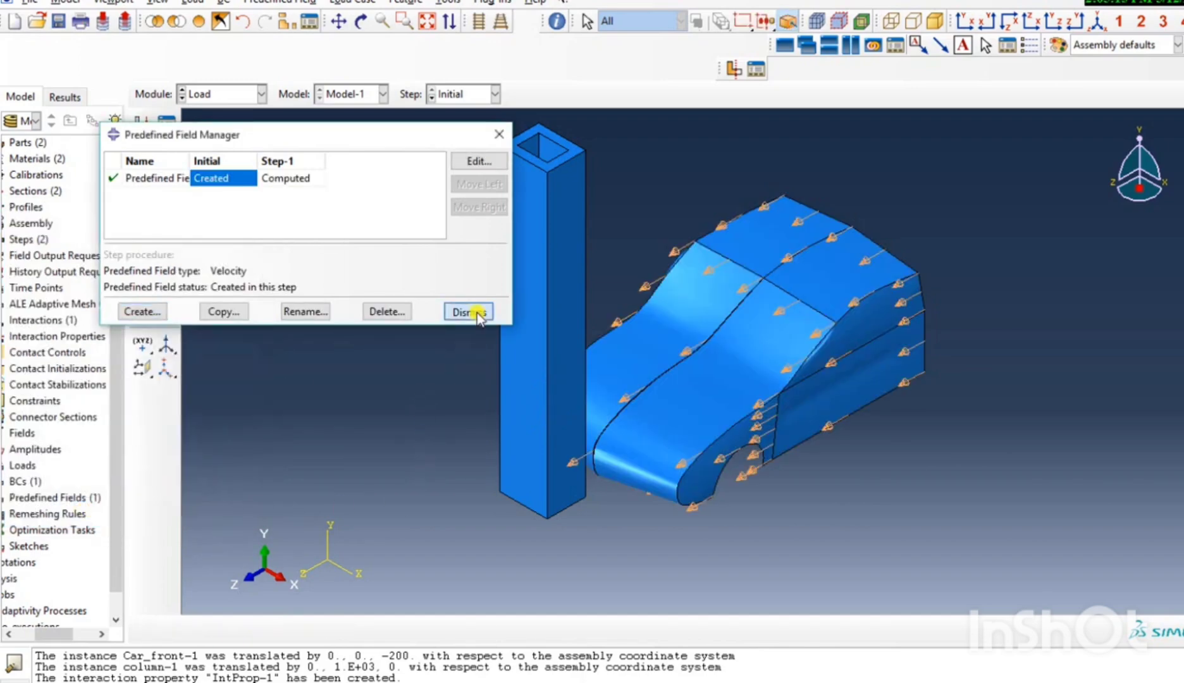
click(471, 310)
Switch to the Mesh module and display the Car_front part instead of the assembly.
click(219, 93)
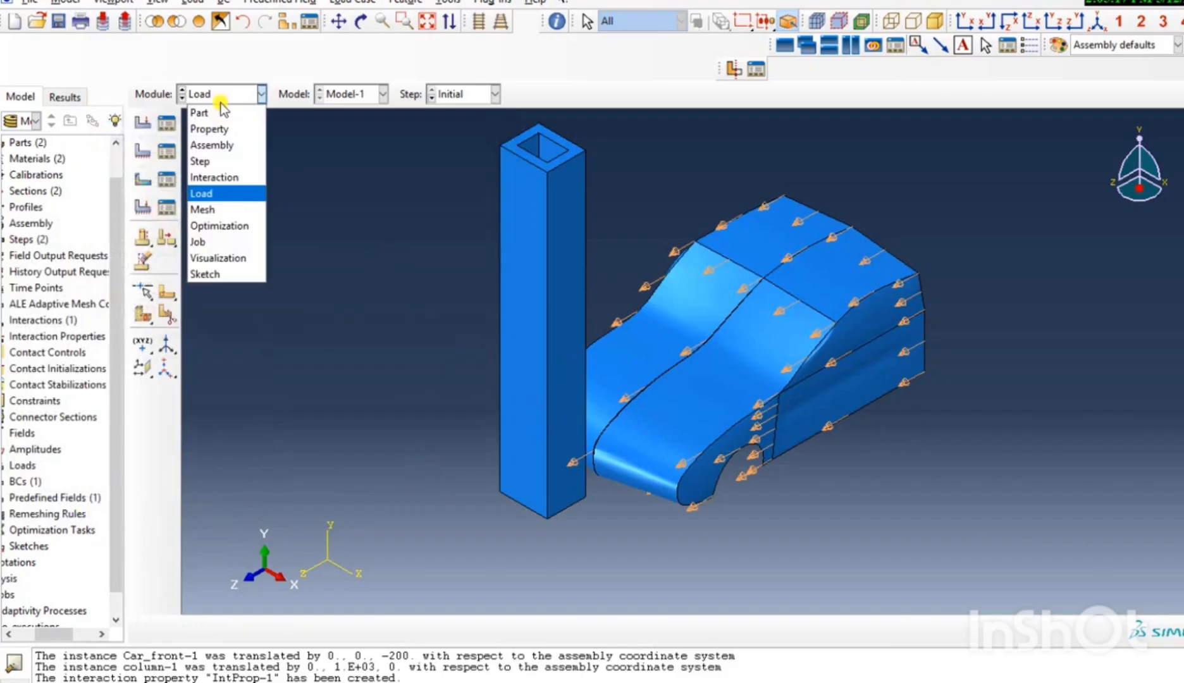
click(228, 201)
click(503, 94)
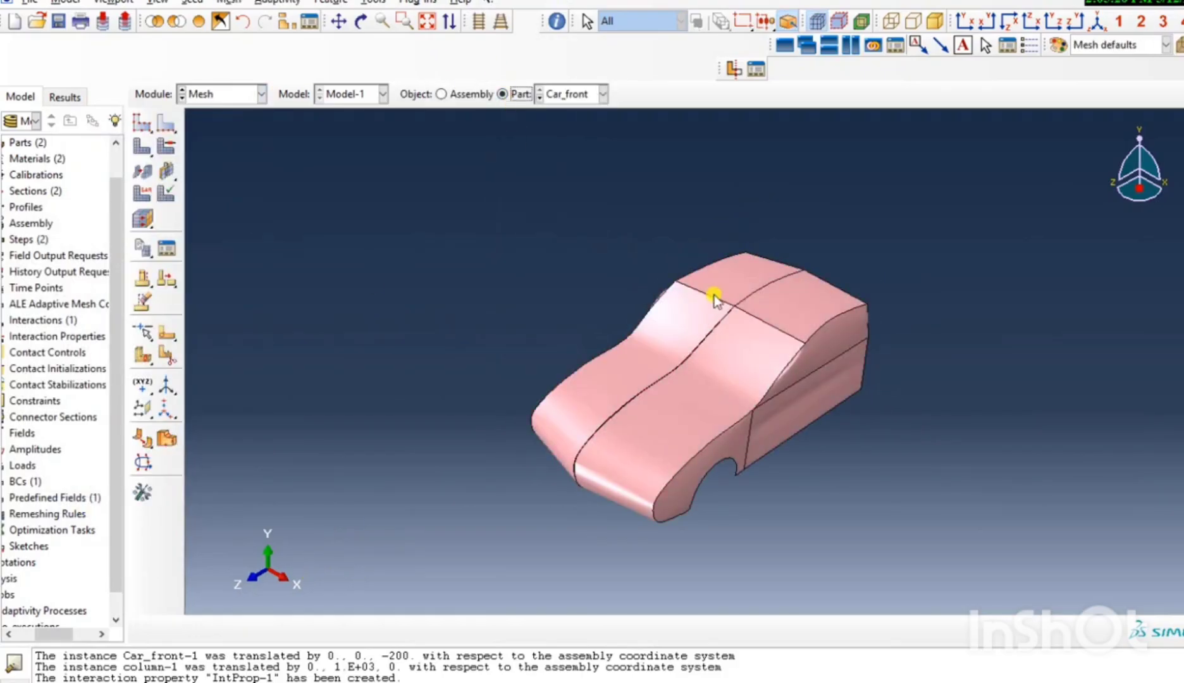
Assign quad-dominated mesh controls with the Free technique to all faces of the Car_front part.
click(166, 146)
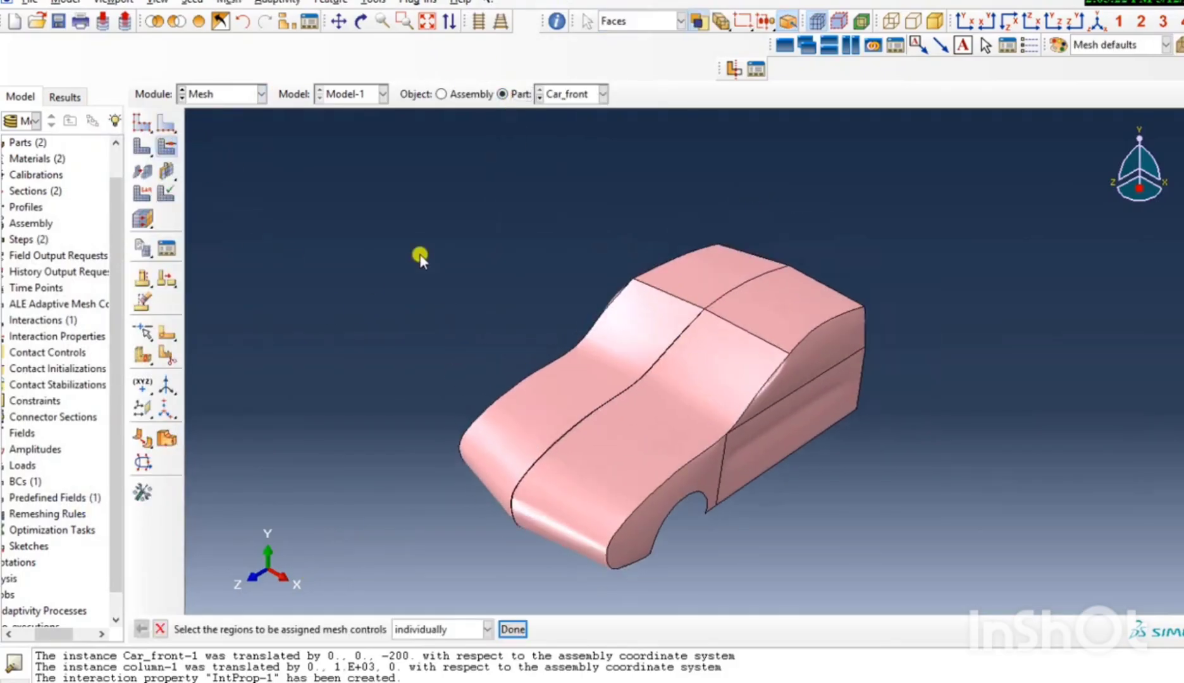
drag(417, 254, 832, 593)
click(512, 628)
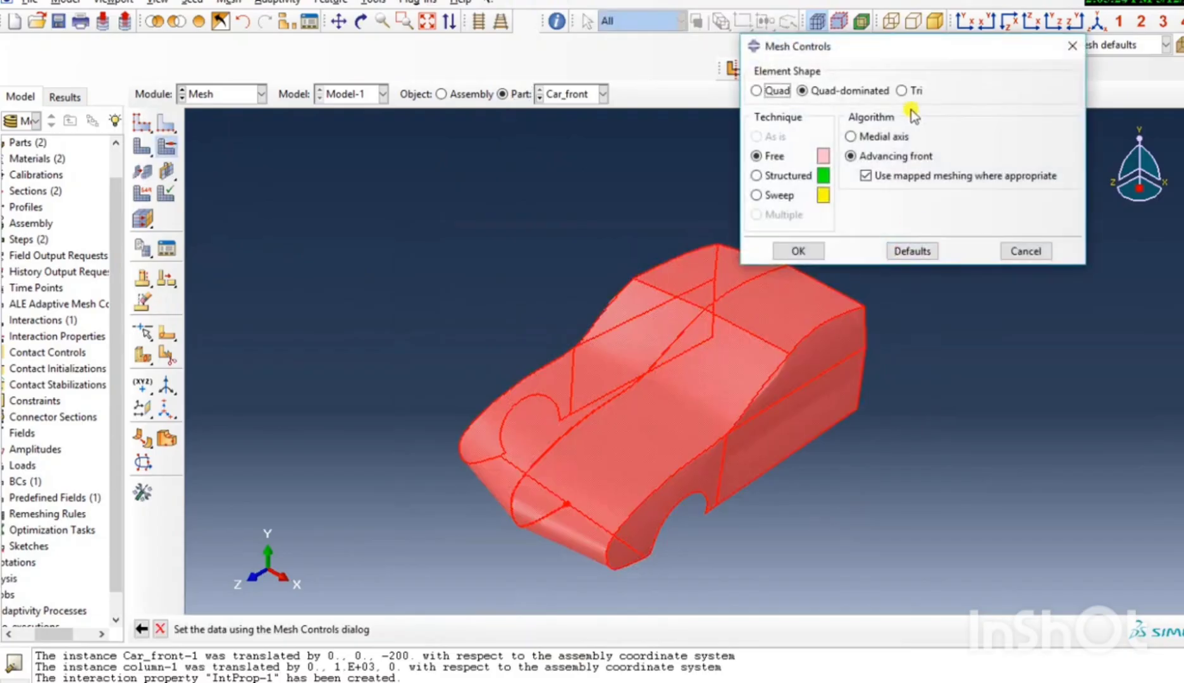
click(756, 175)
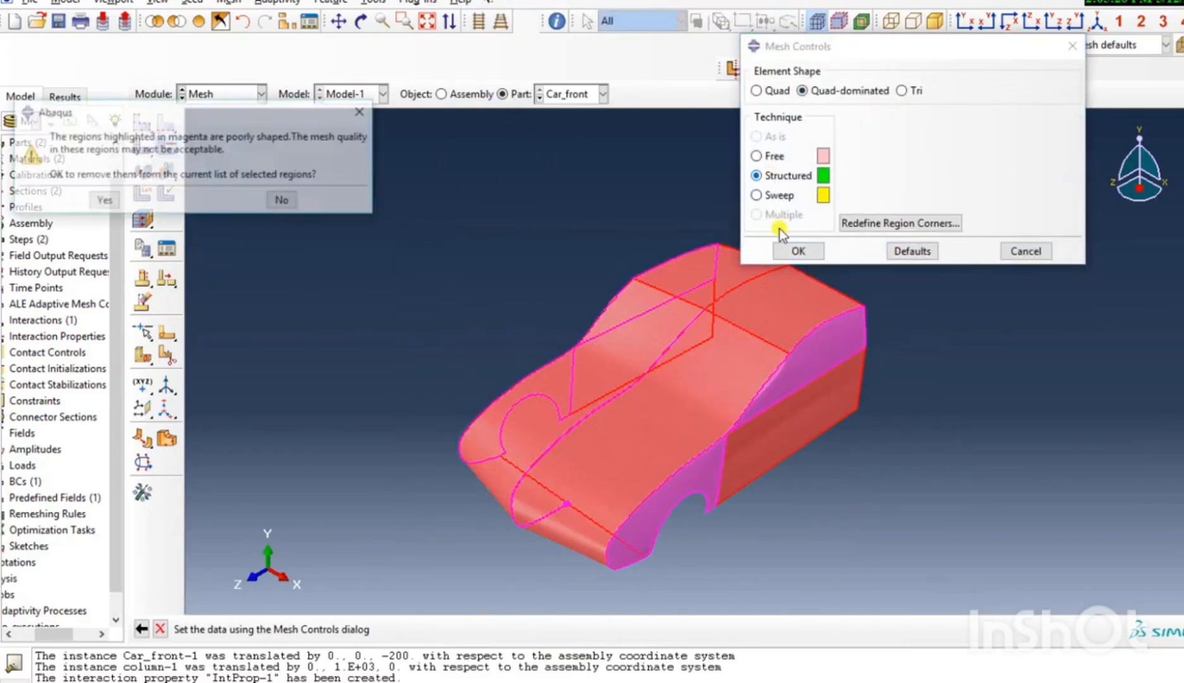
click(362, 112)
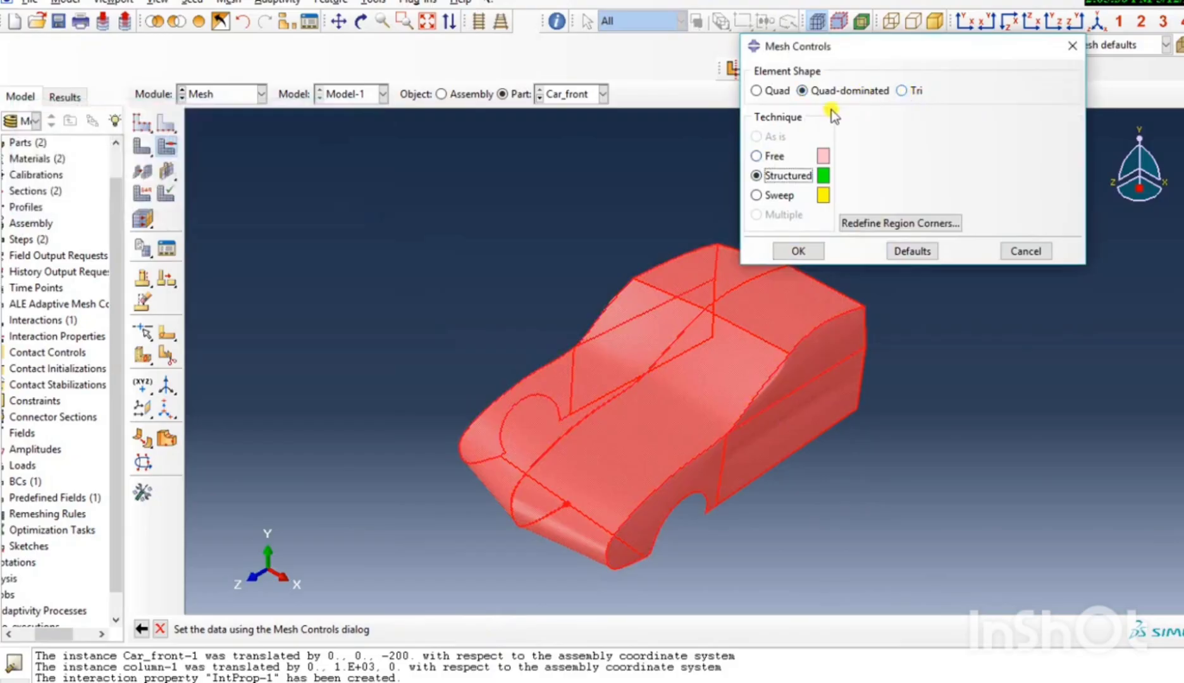
click(768, 160)
click(802, 251)
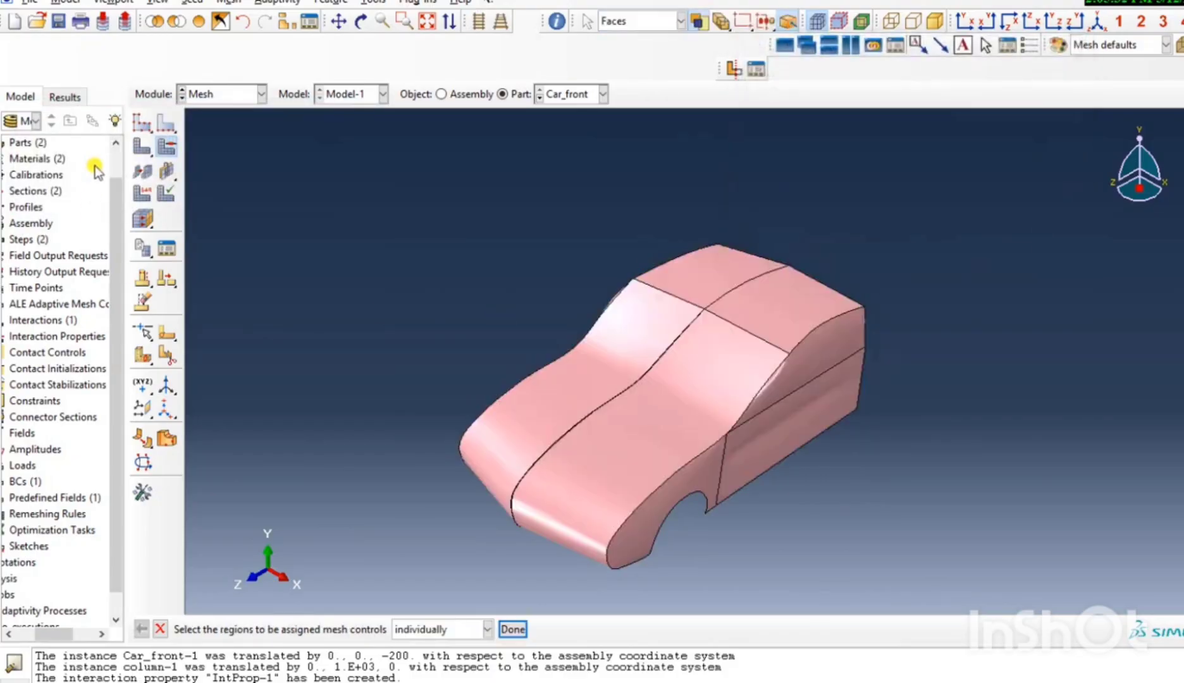
Seed the Car_front part with an approximate global size of 50 and generate its mesh.
click(147, 127)
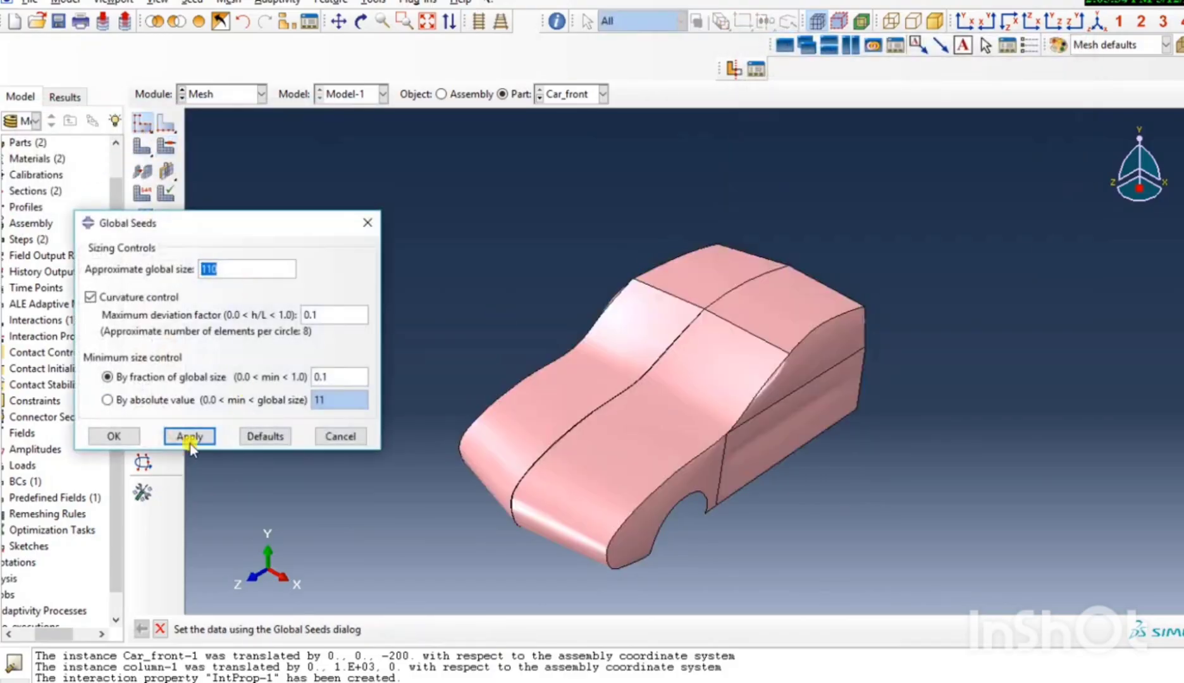
click(190, 438)
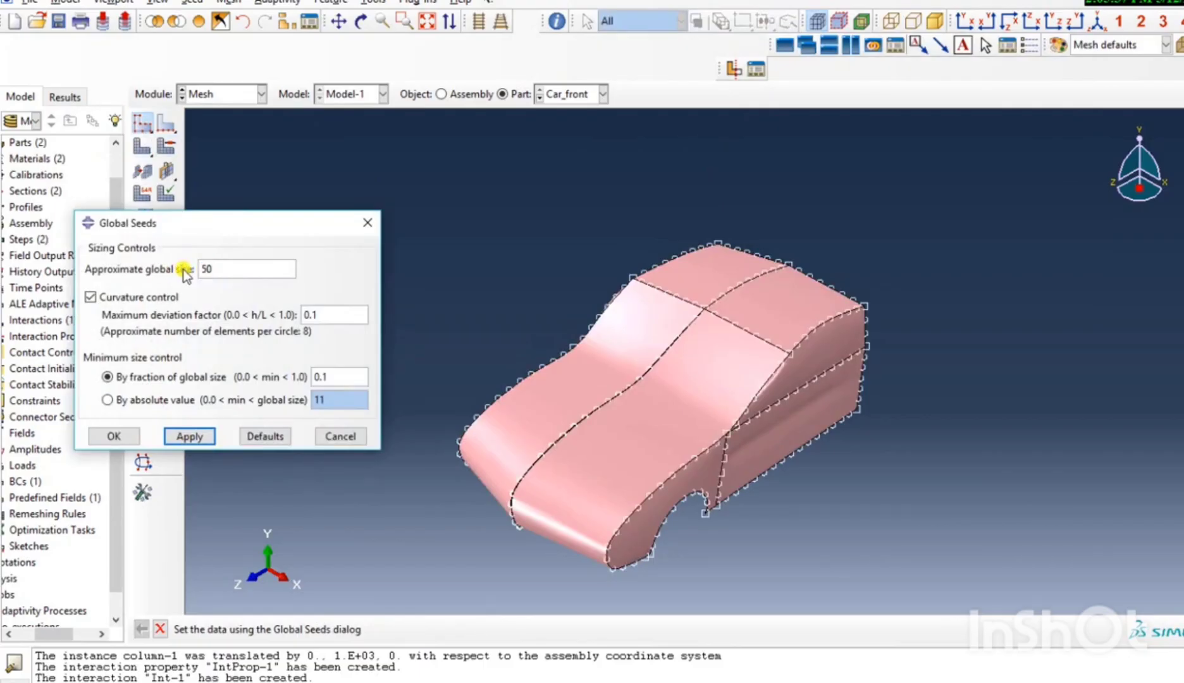
click(196, 441)
click(114, 436)
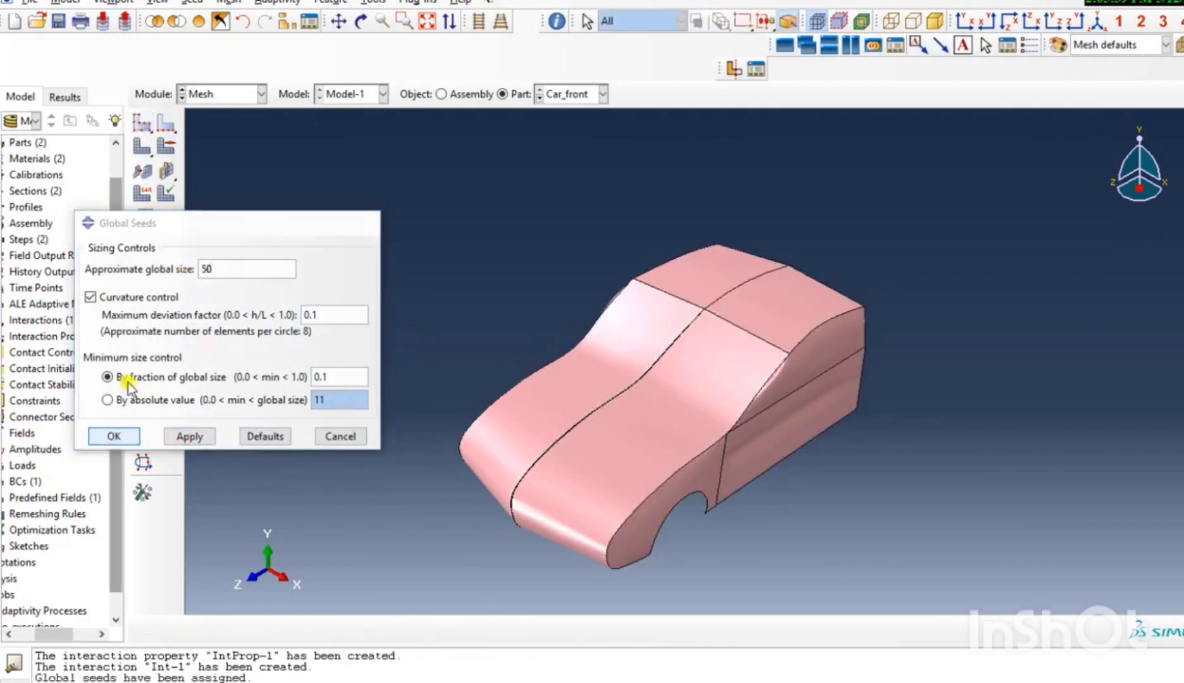
click(143, 148)
click(286, 629)
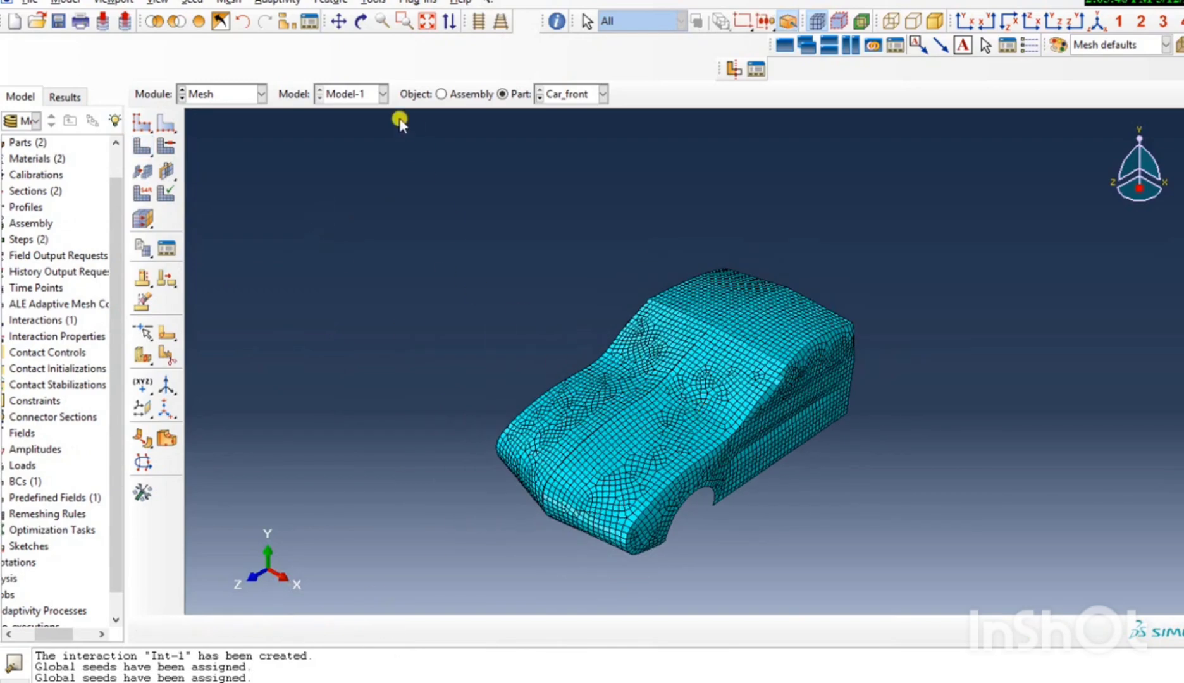
click(361, 21)
drag(482, 179, 701, 444)
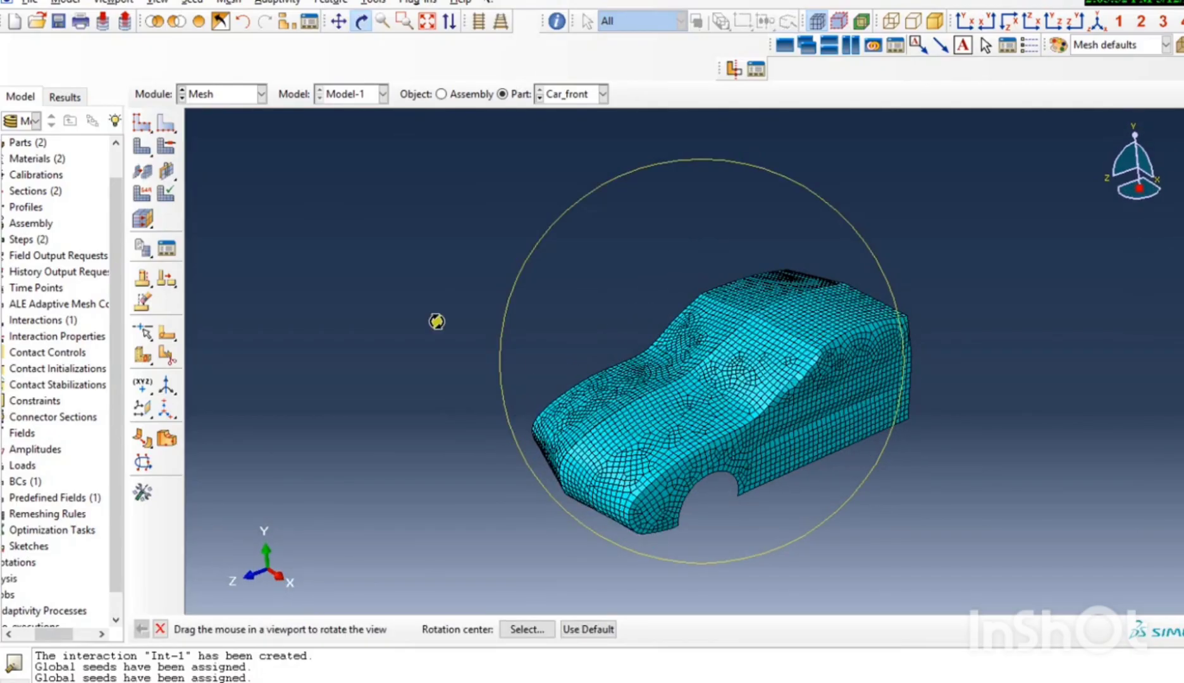
Seed the column part with an approximate global size of 100 and generate its mesh.
click(573, 95)
click(576, 132)
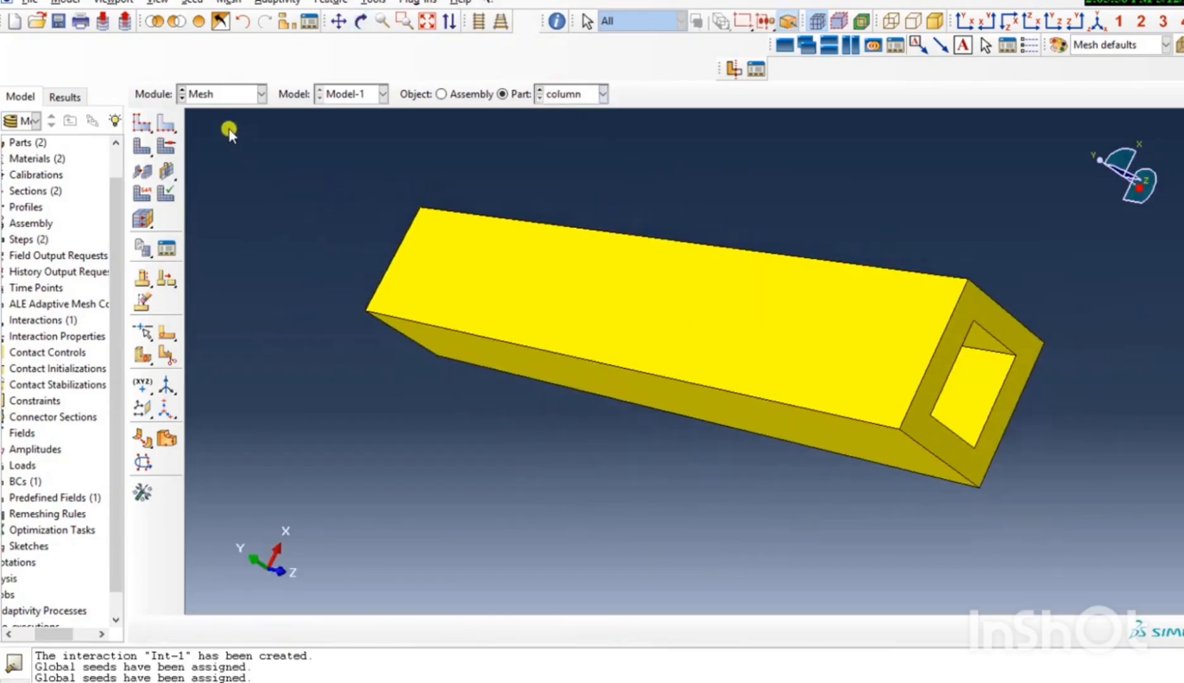
click(142, 122)
click(189, 437)
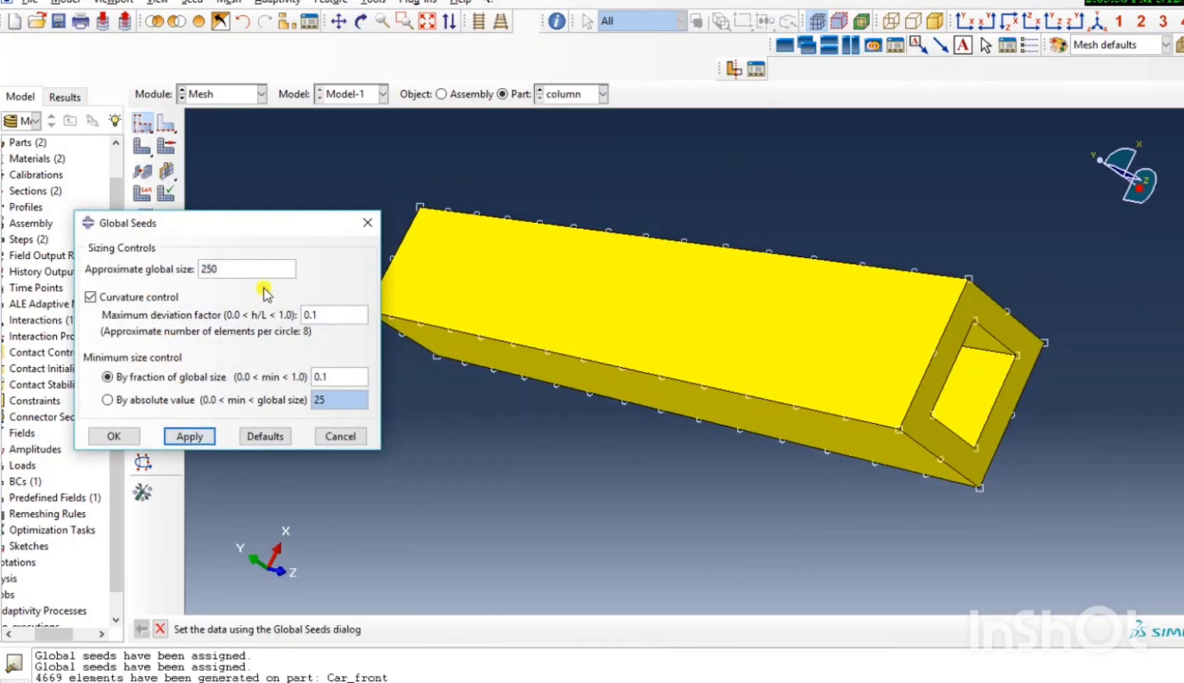
text(100)
click(188, 436)
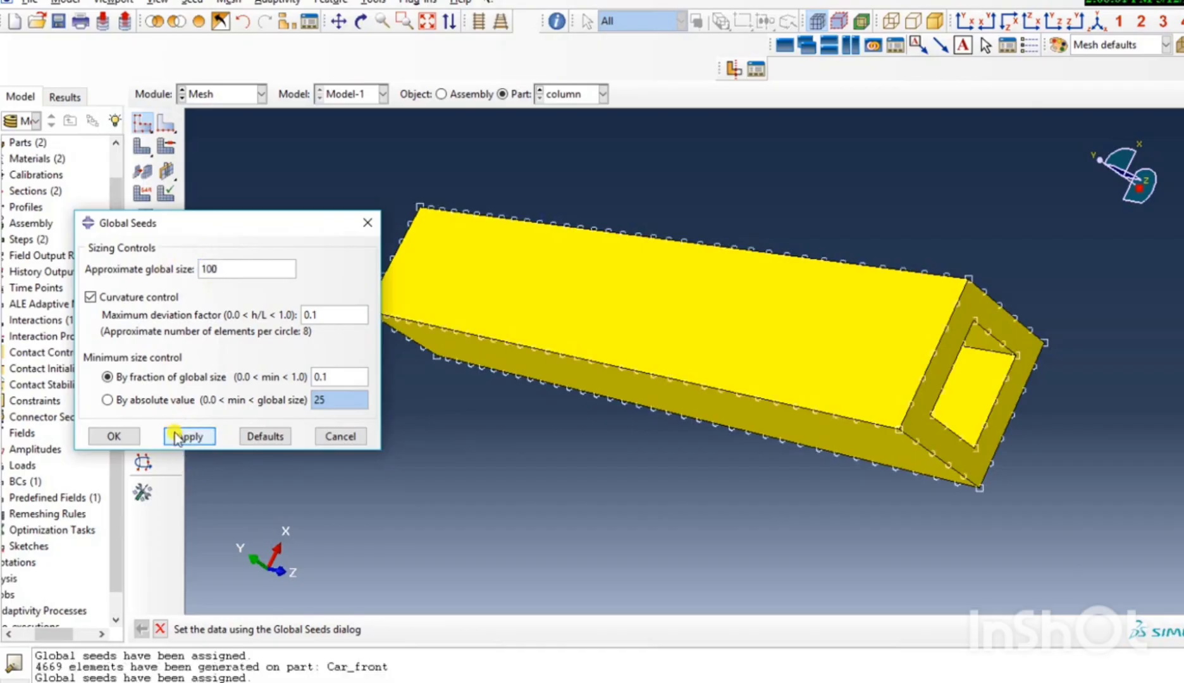
click(130, 435)
click(143, 147)
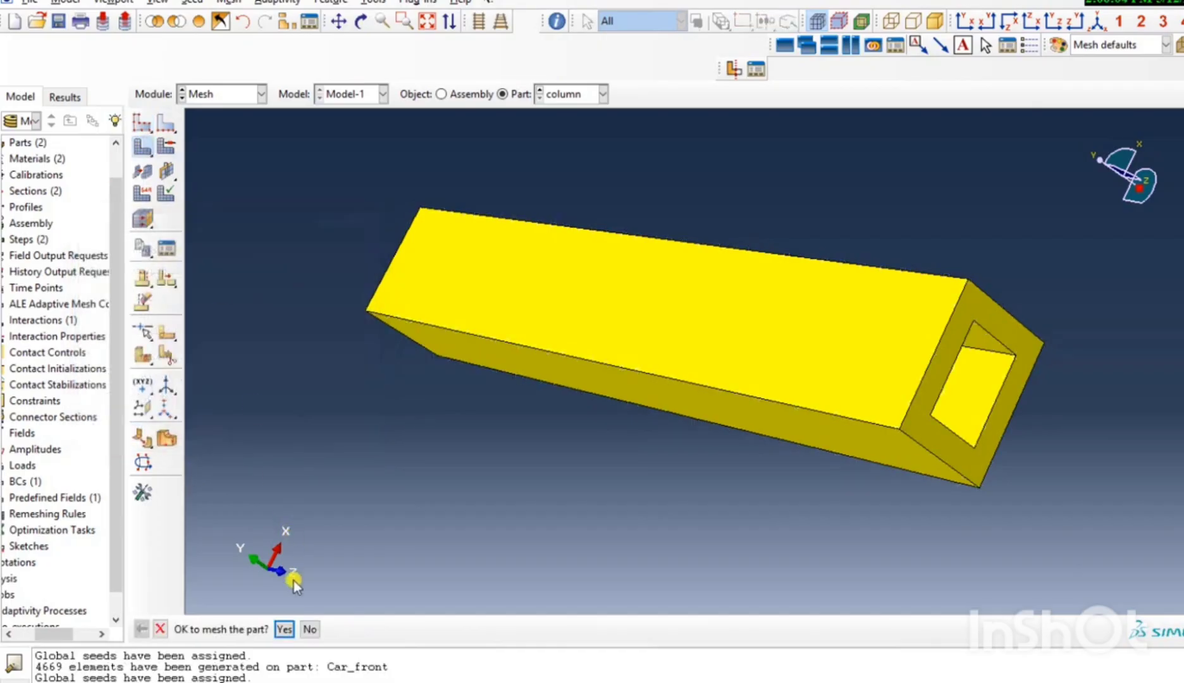
click(281, 626)
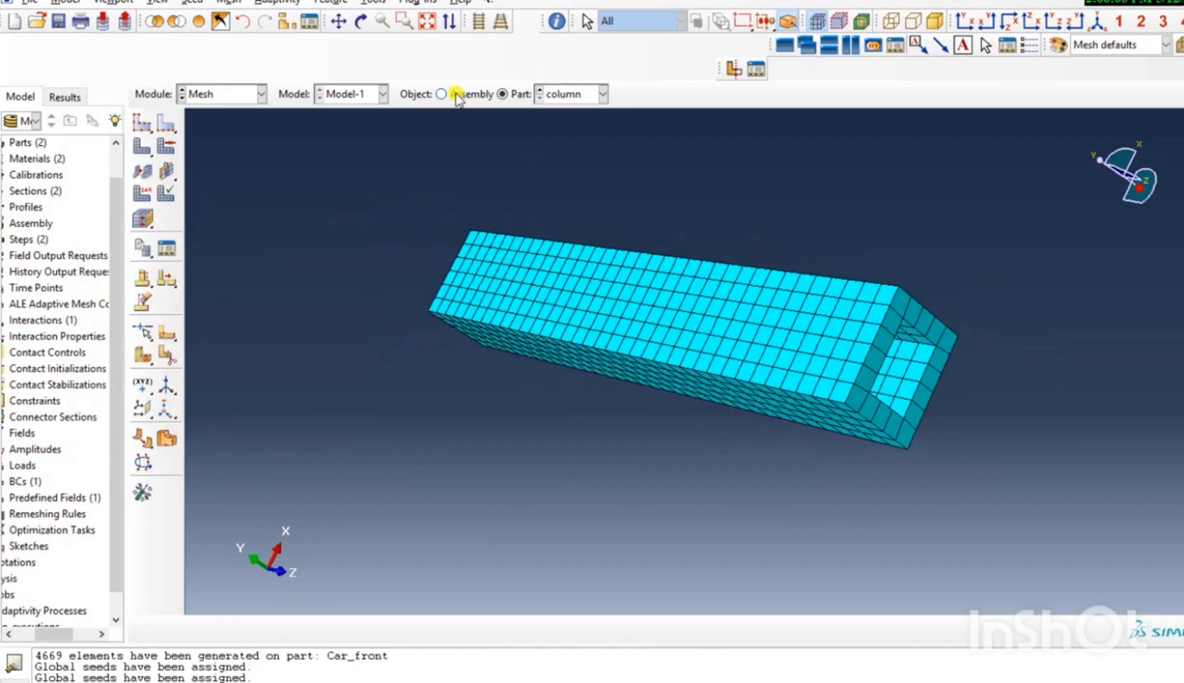
Assign the Explicit library's linear Shell element type S4R to all faces of the Car_front part.
click(602, 93)
click(566, 110)
scroll(626, 199, down, 2)
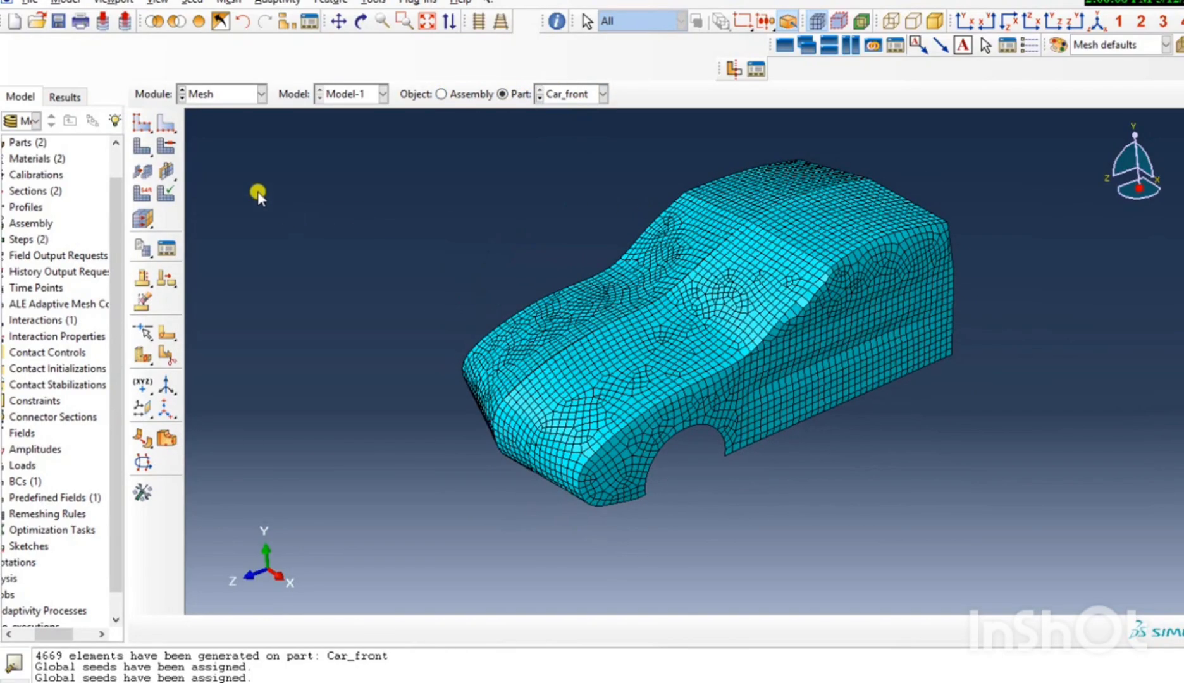
click(143, 193)
drag(496, 249, 703, 531)
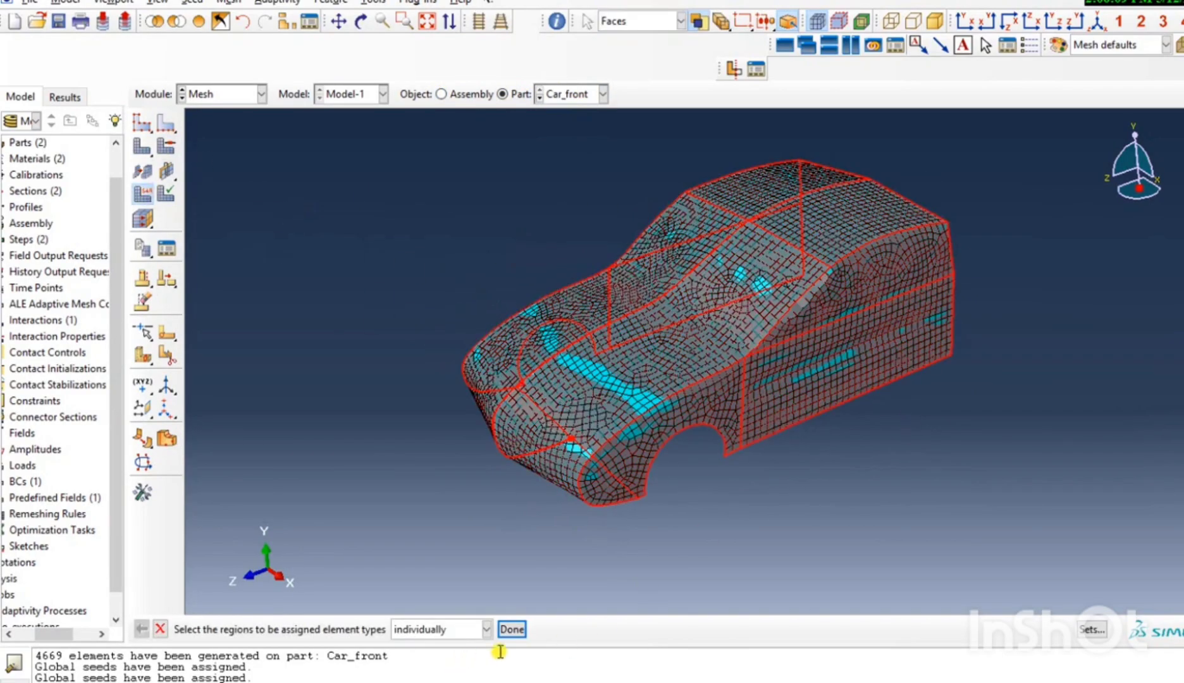
click(512, 629)
click(104, 116)
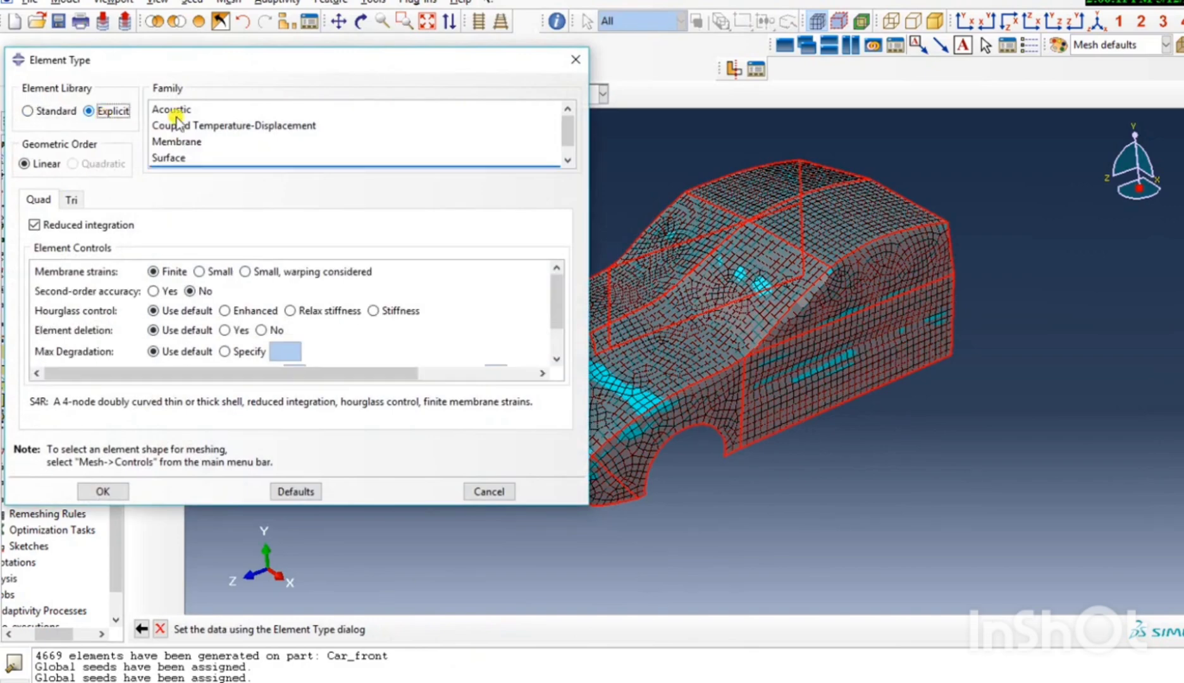
click(218, 167)
click(198, 144)
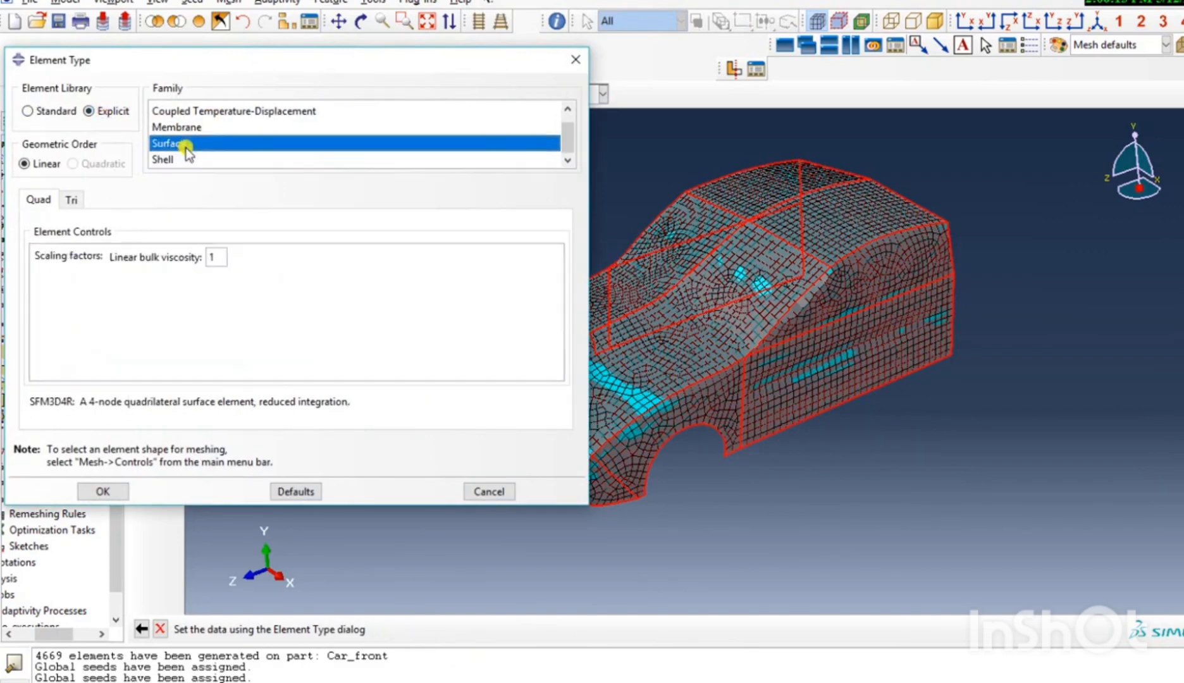
click(192, 159)
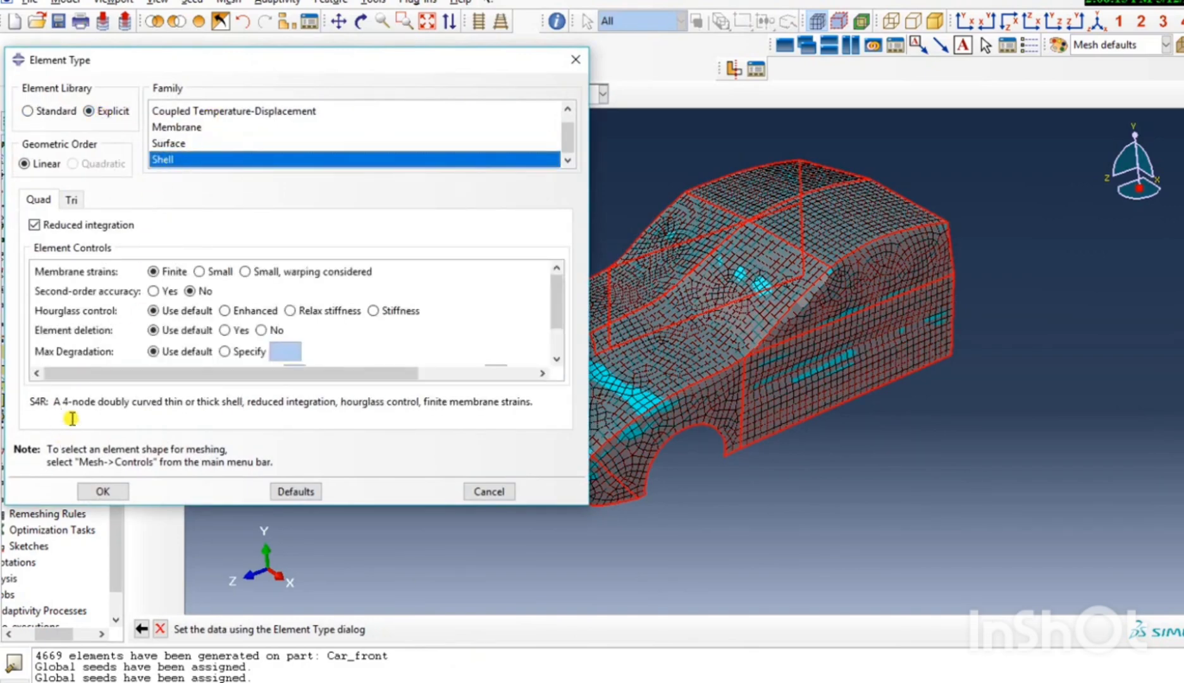
drag(55, 401, 539, 401)
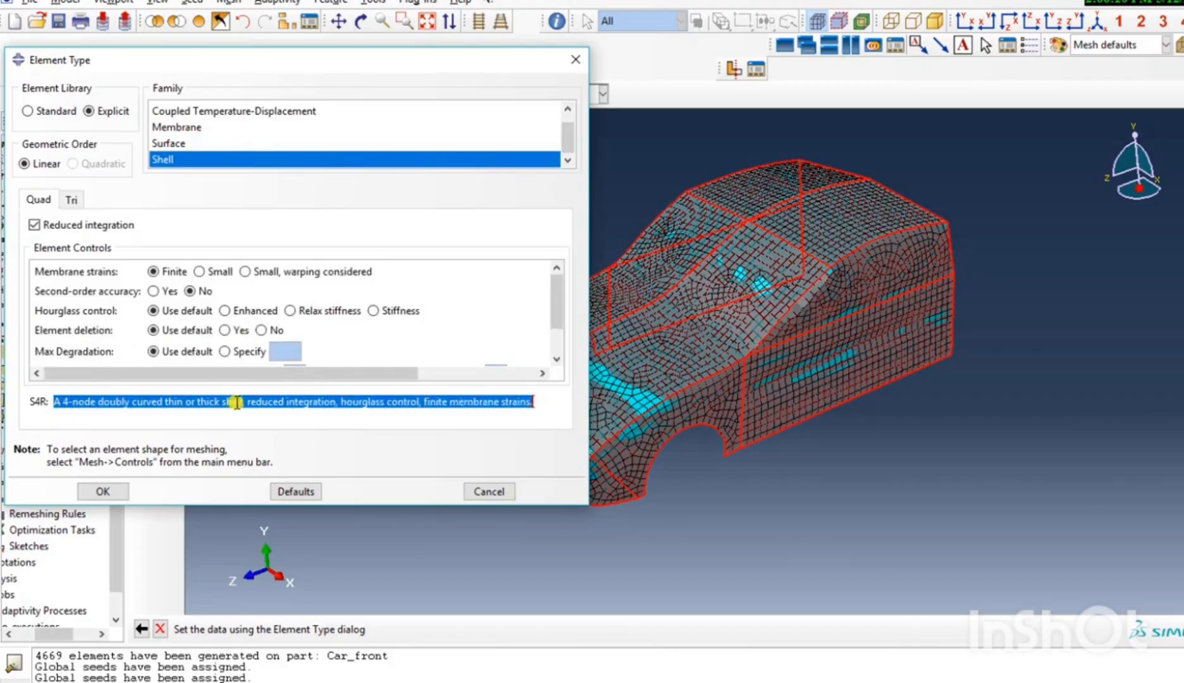
click(104, 492)
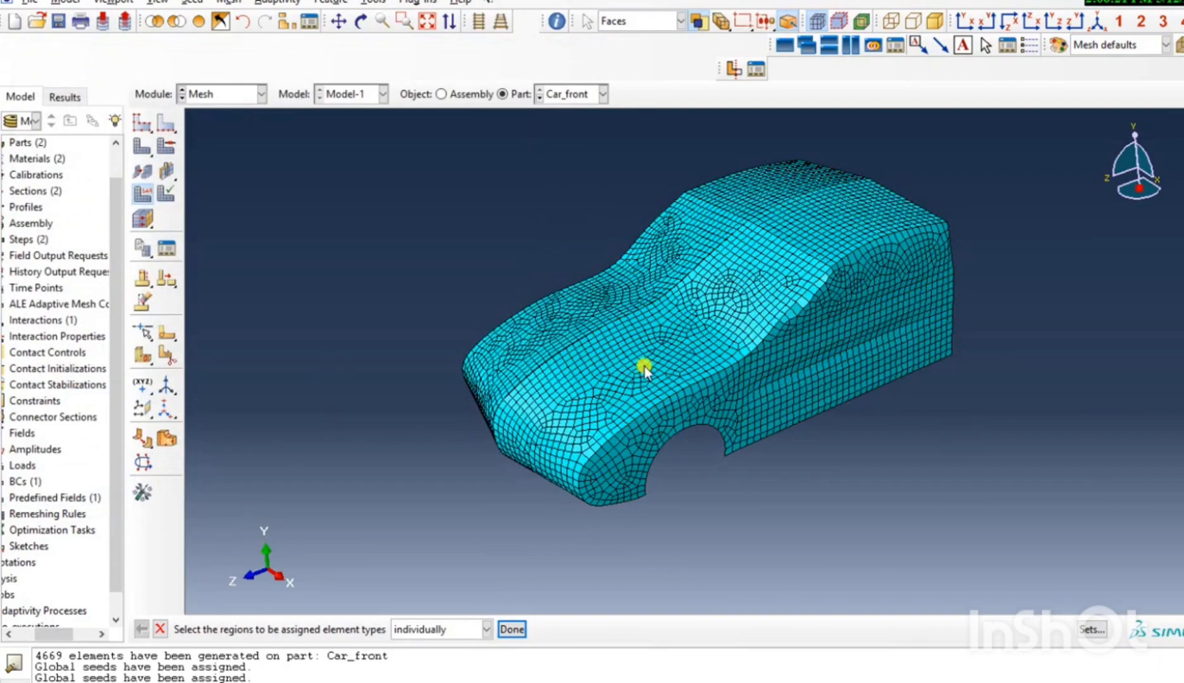
Assign an Explicit linear element type with reduced integration to the whole column part.
click(603, 93)
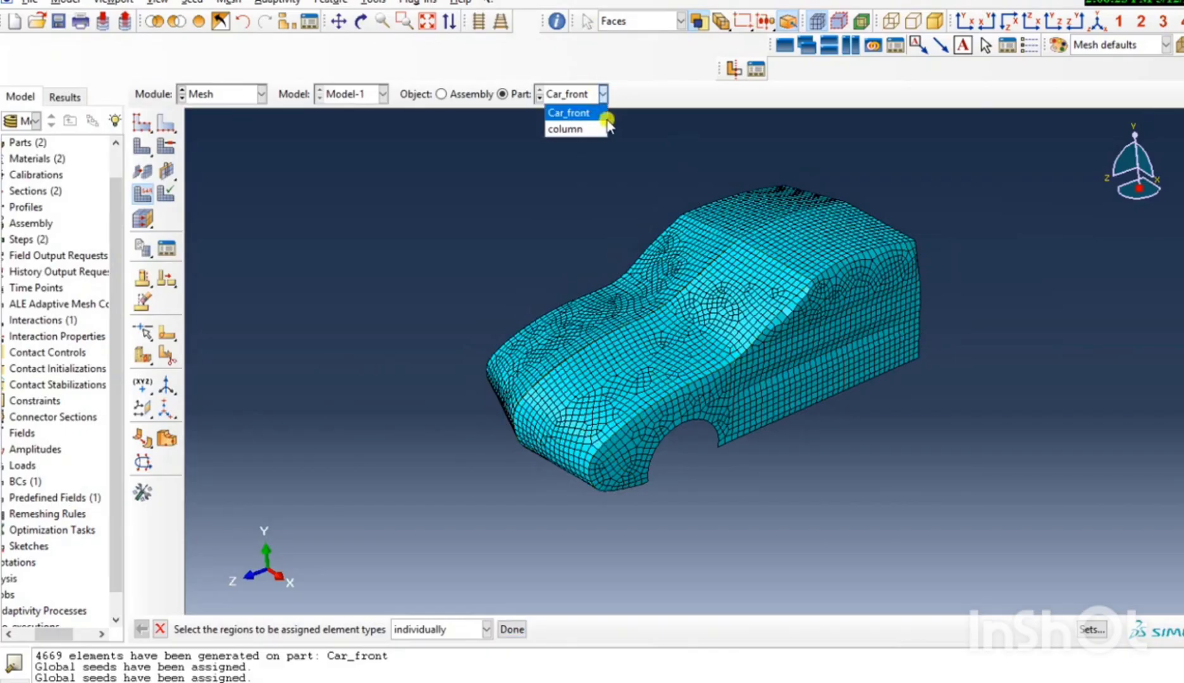
click(590, 130)
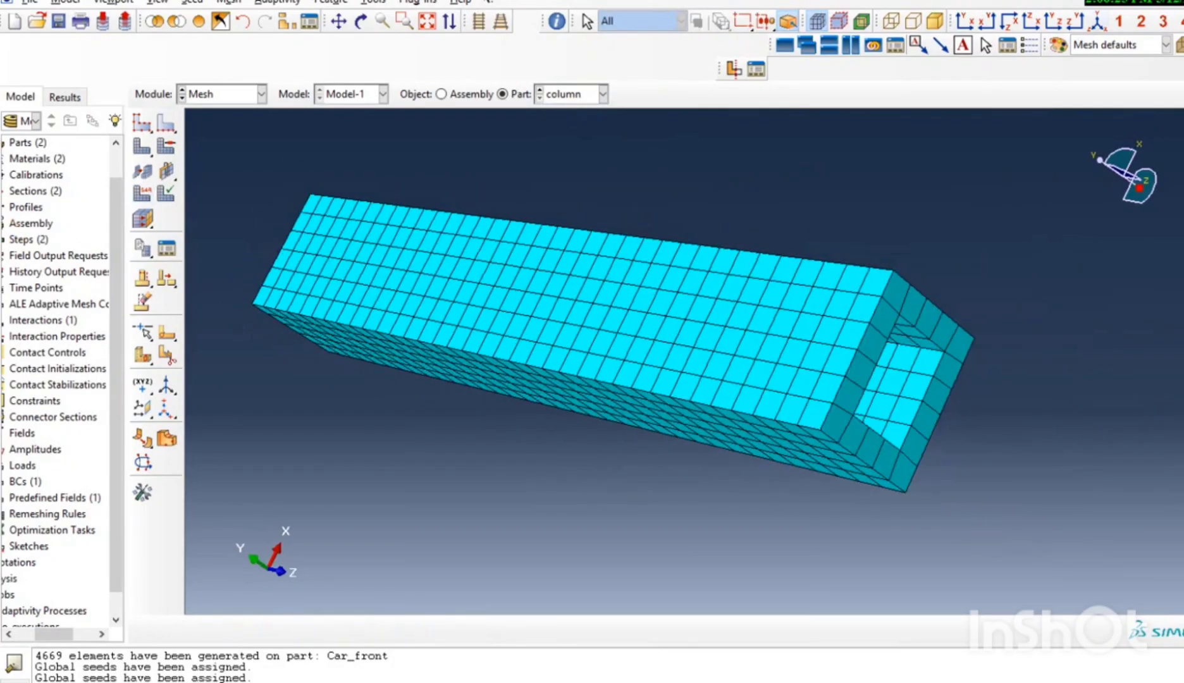
click(1099, 22)
click(158, 191)
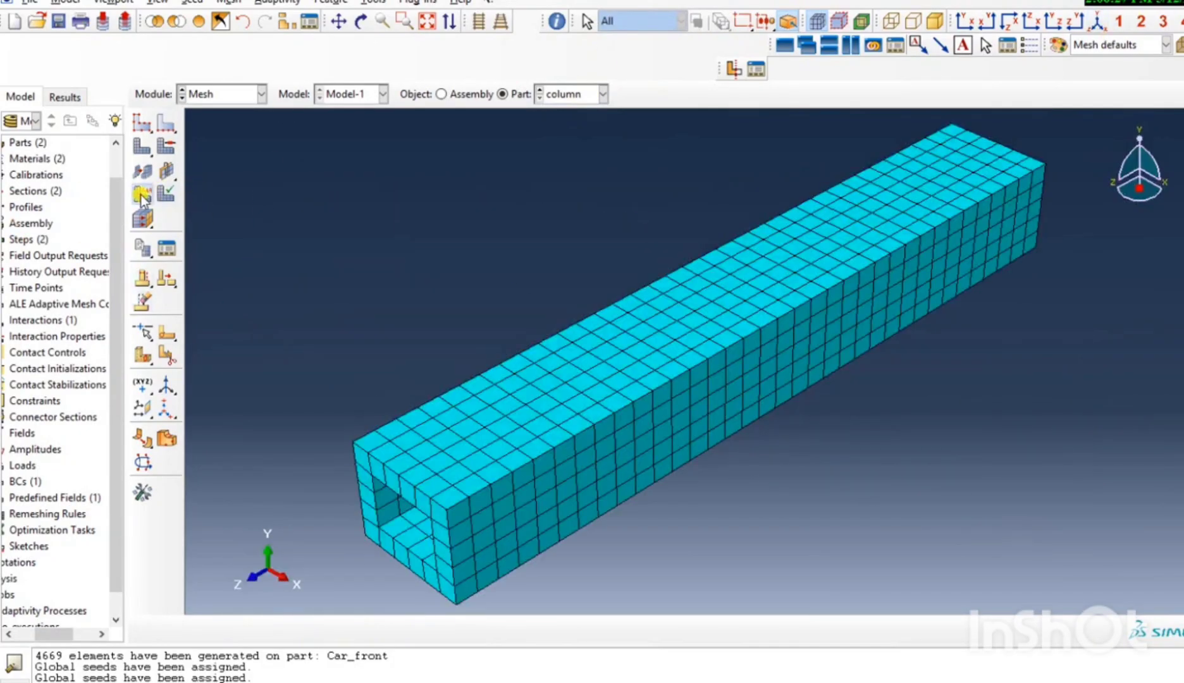
drag(431, 251, 1180, 568)
click(405, 630)
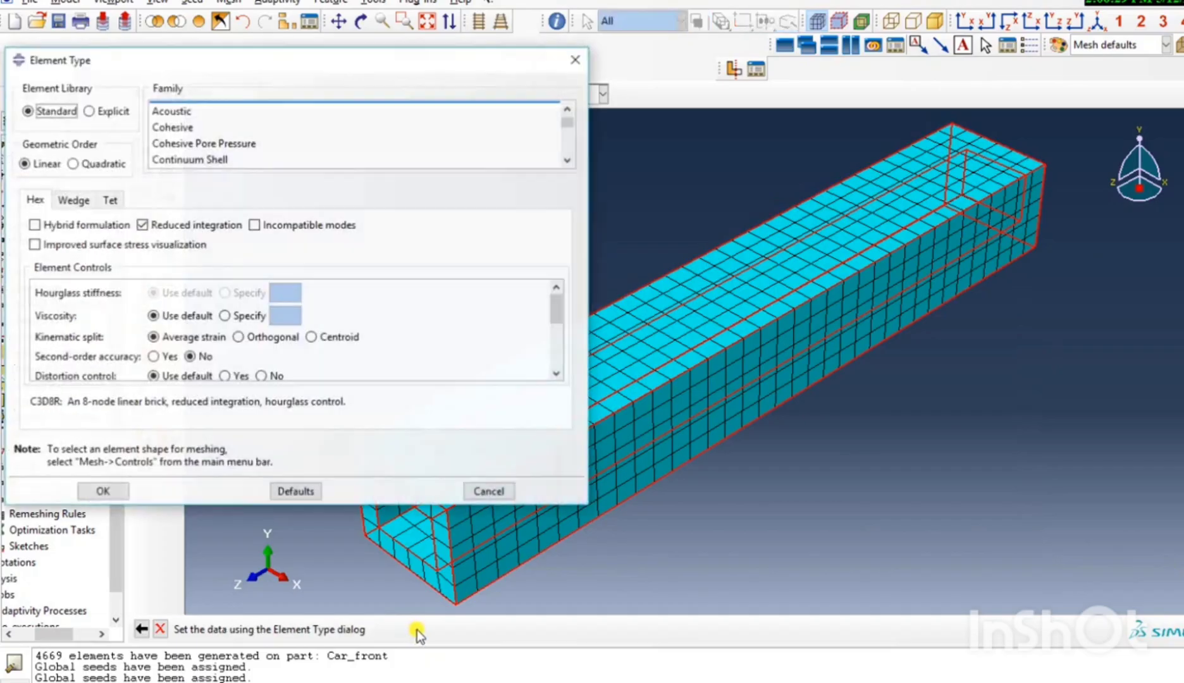
click(112, 112)
click(102, 492)
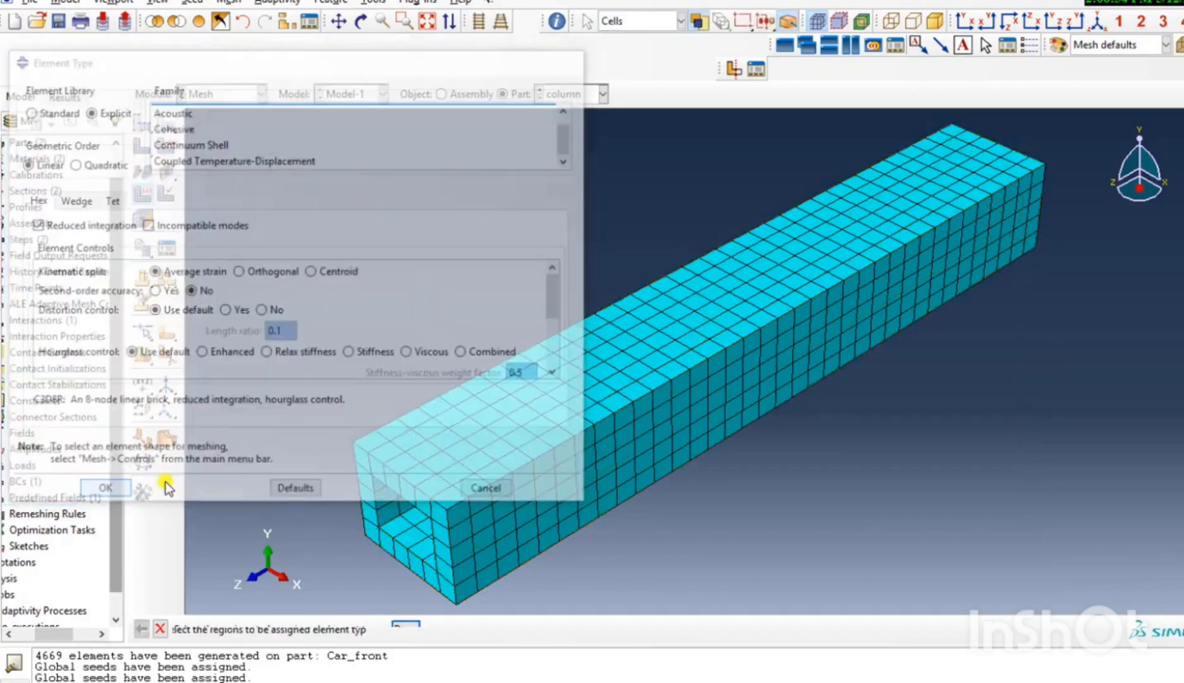
Switch to the Job module and create a full-analysis job named crash-care-column from Model-1.
click(234, 95)
click(242, 241)
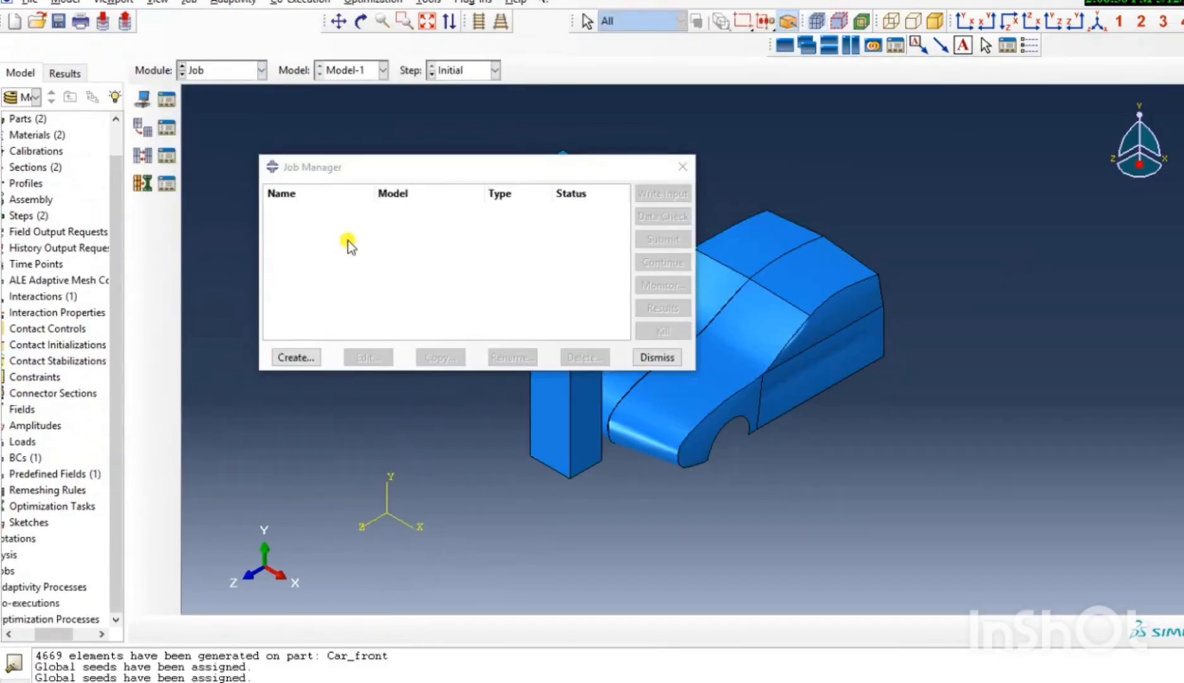
click(294, 358)
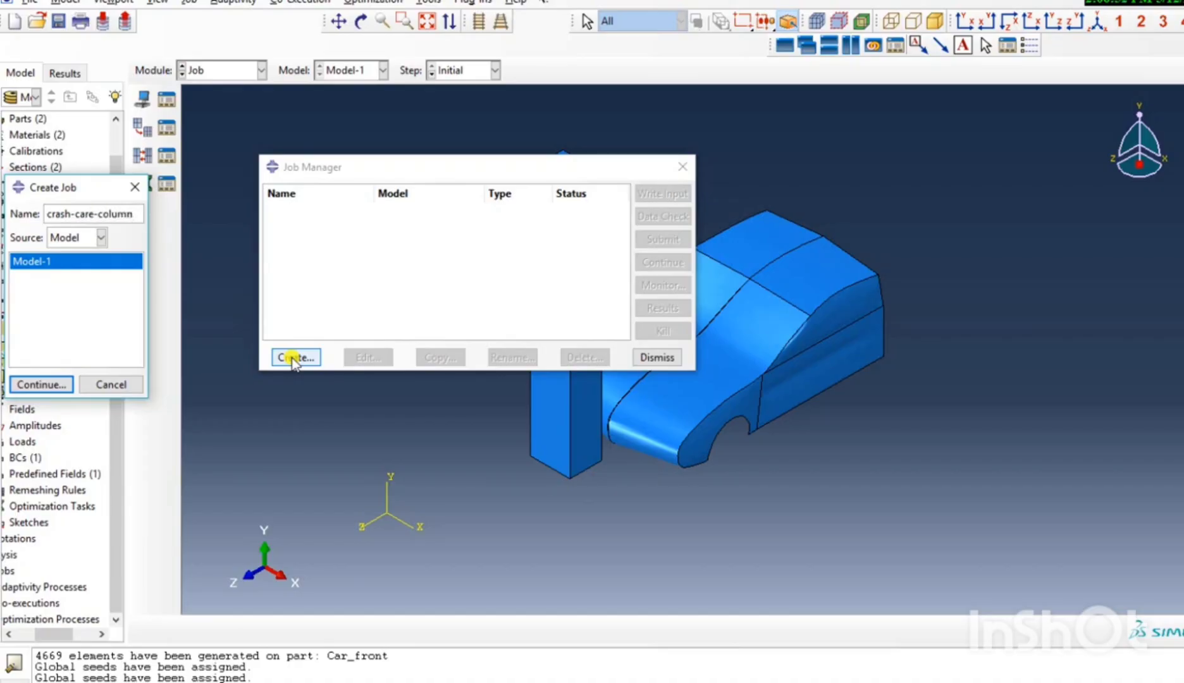
click(63, 383)
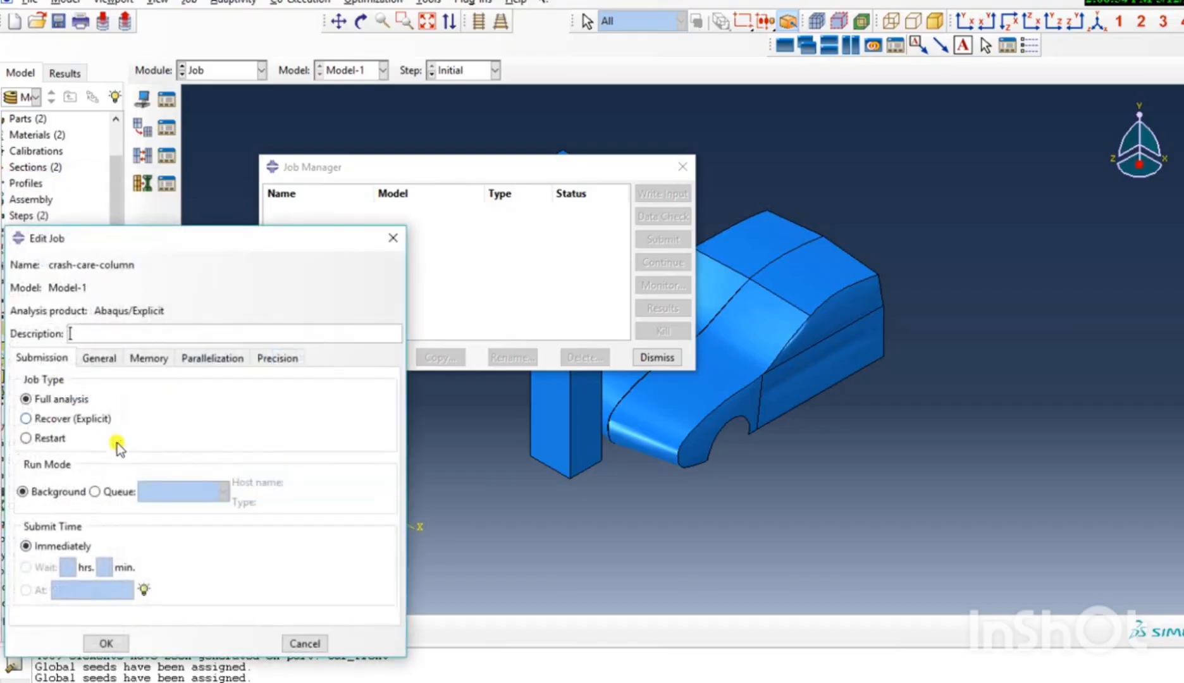
click(108, 642)
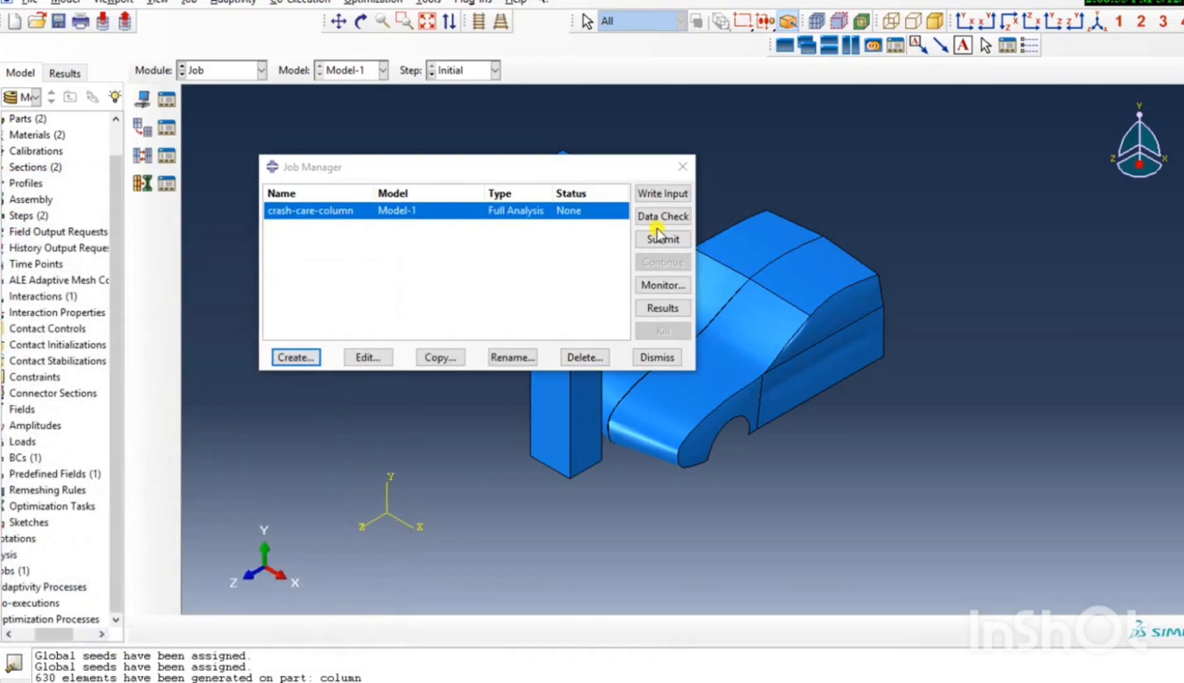
Submit the crash-care-column job, monitor its progress and check the completion status in the message area.
click(661, 238)
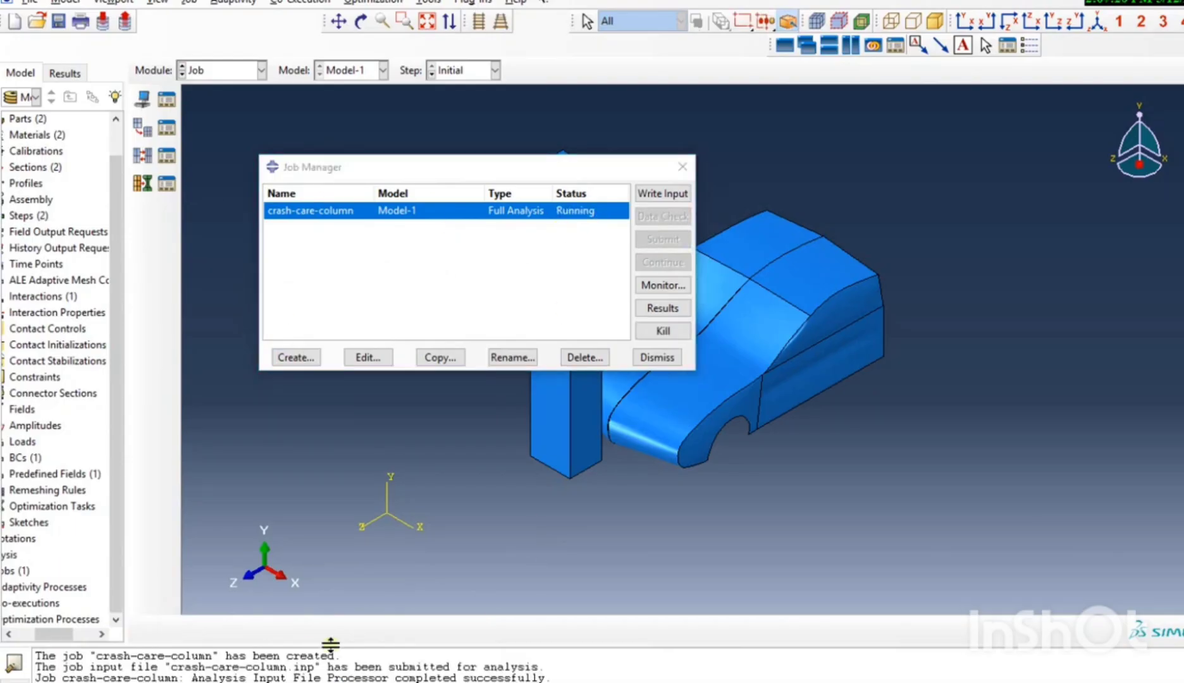
click(674, 283)
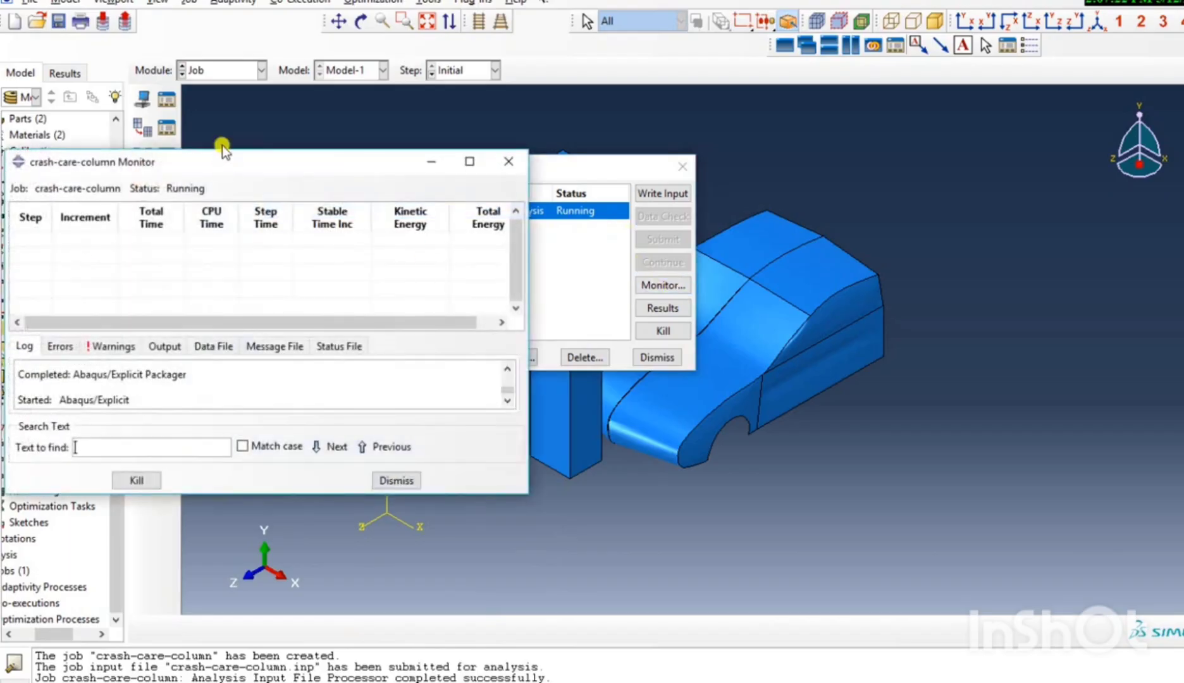
drag(257, 165, 952, 168)
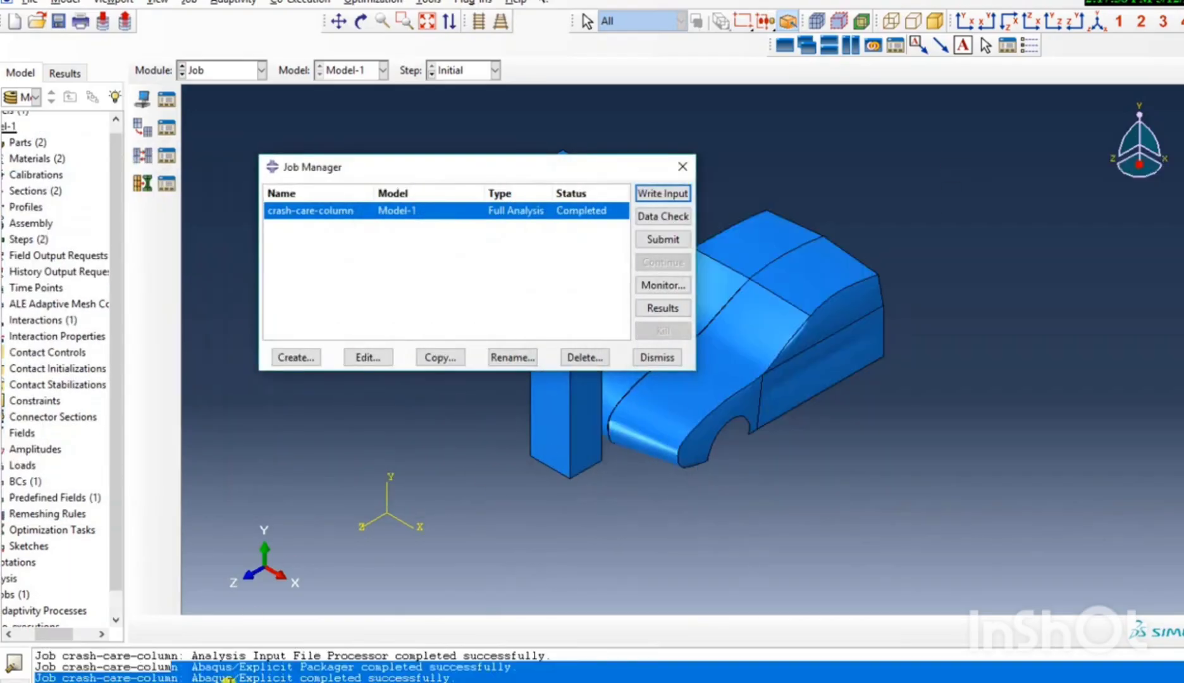
click(292, 677)
drag(340, 678, 193, 677)
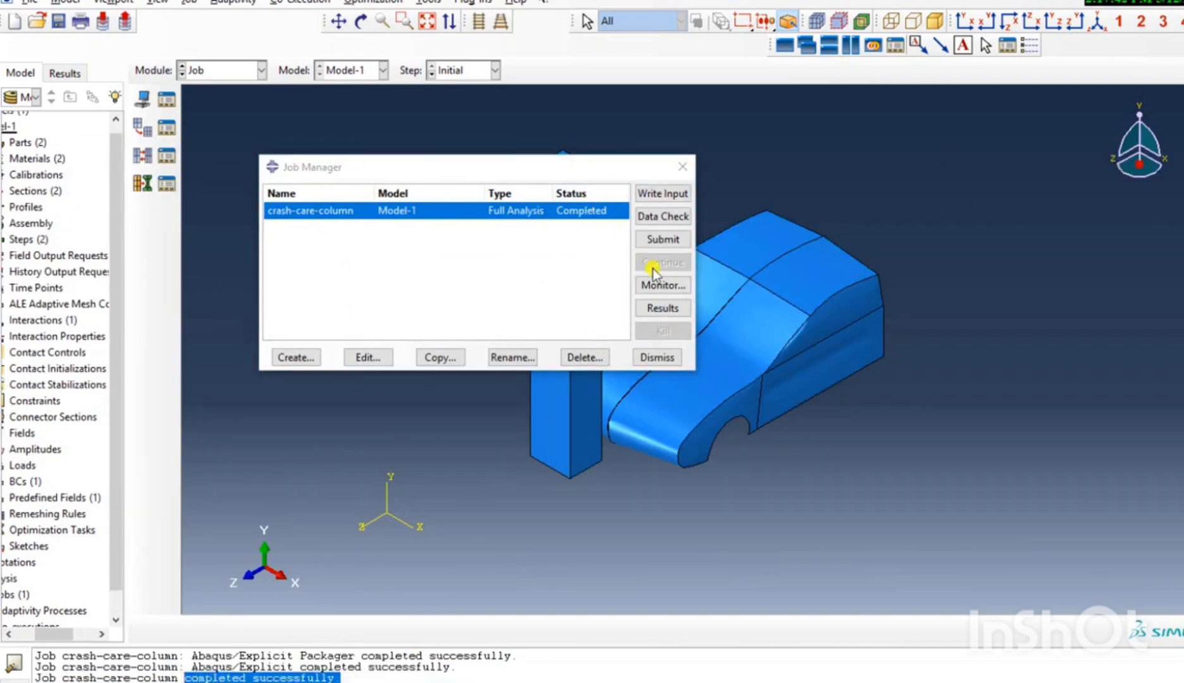
Open the crash-care-column results and plot the Mises stress contours on the deformed shape.
click(663, 308)
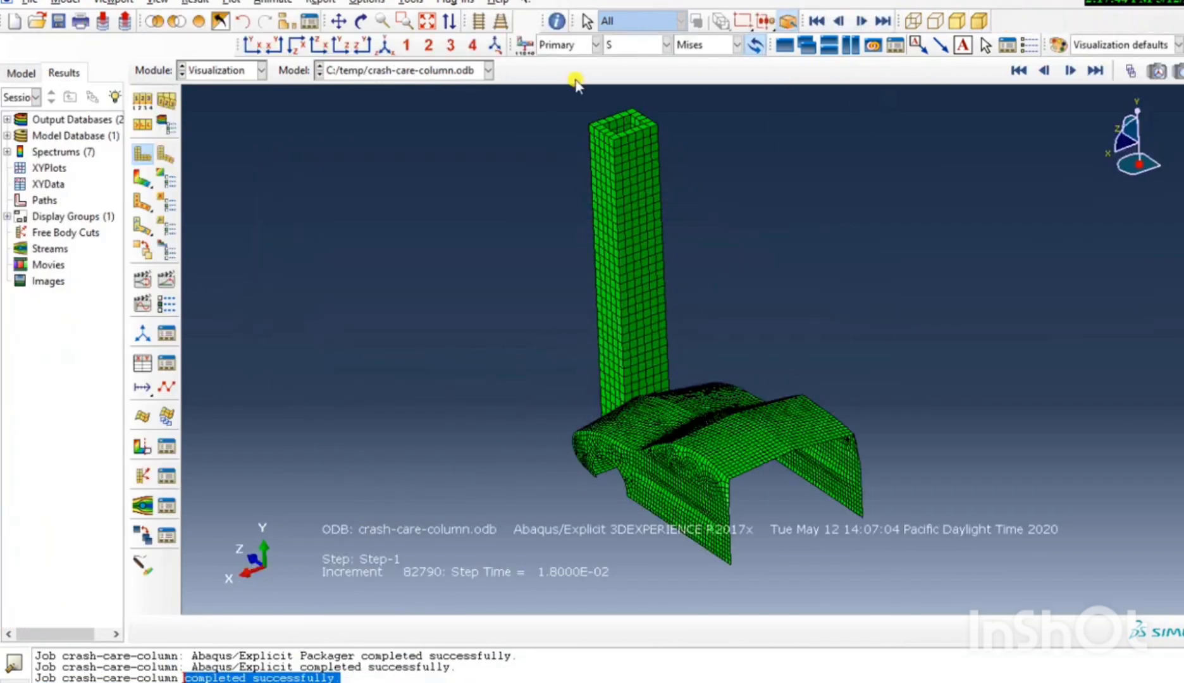
click(384, 46)
scroll(743, 471, down, 3)
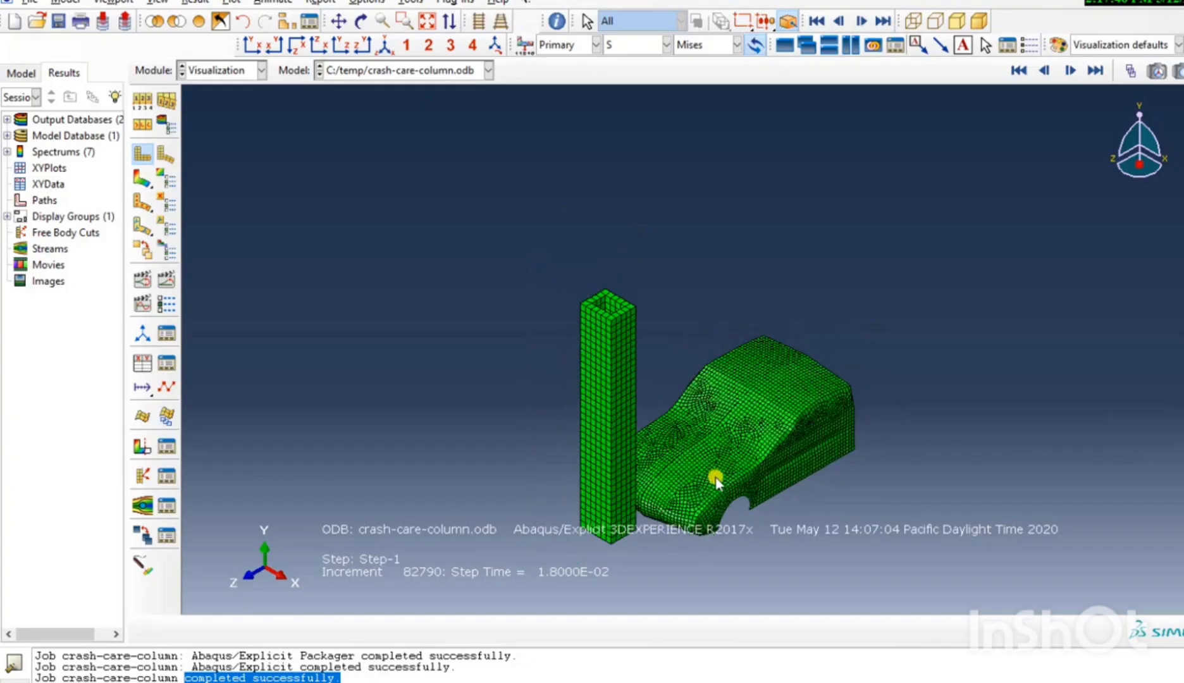
click(143, 180)
click(339, 20)
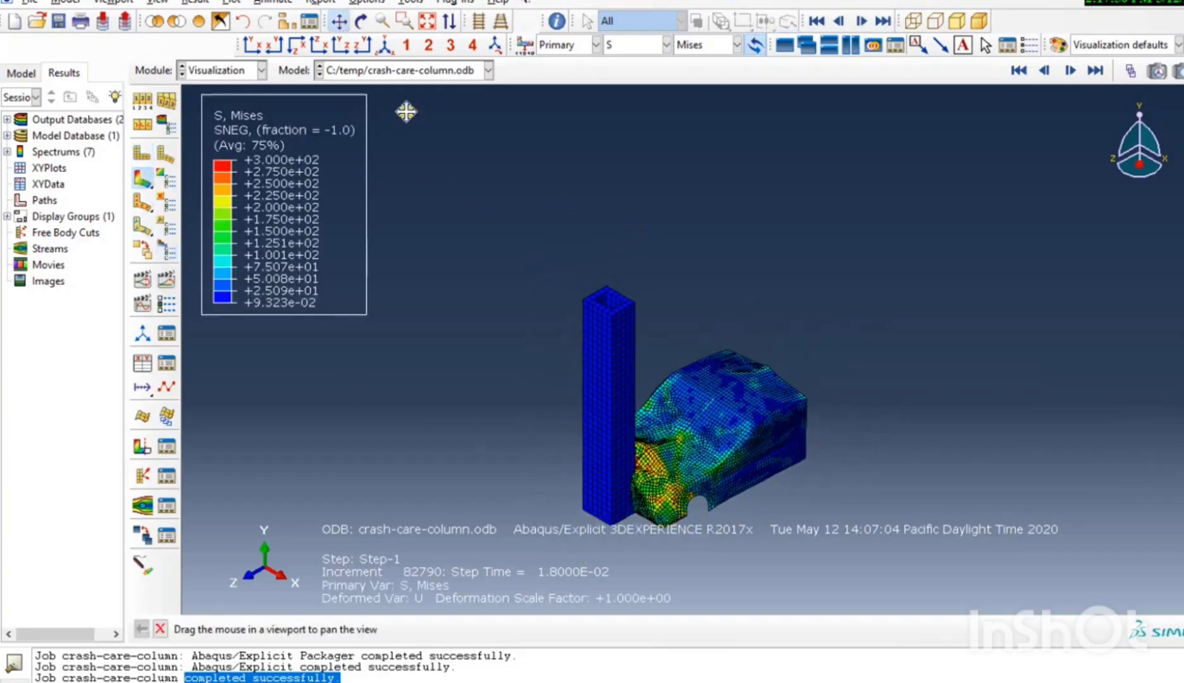
drag(691, 423, 695, 300)
scroll(636, 265, up, 5)
scroll(602, 237, up, 2)
scroll(695, 302, up, 2)
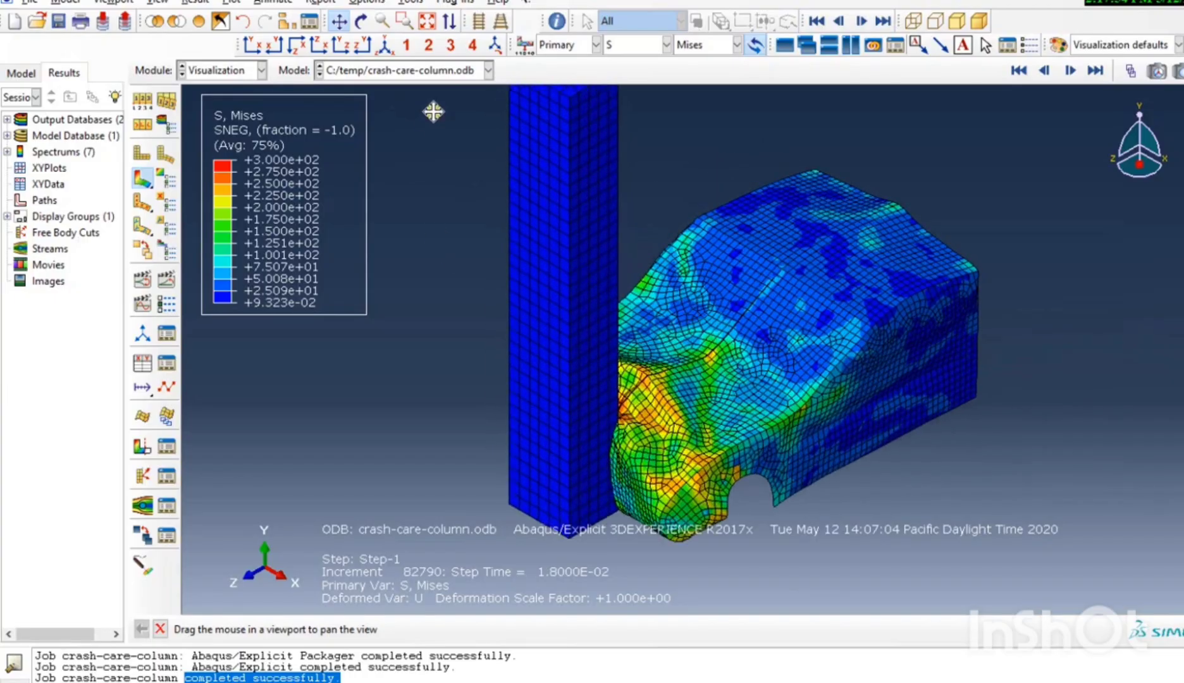
Replace the displayed model with only the CAR_FRONT-1 part instance and examine the stress around its crushed front end.
click(287, 22)
click(275, 191)
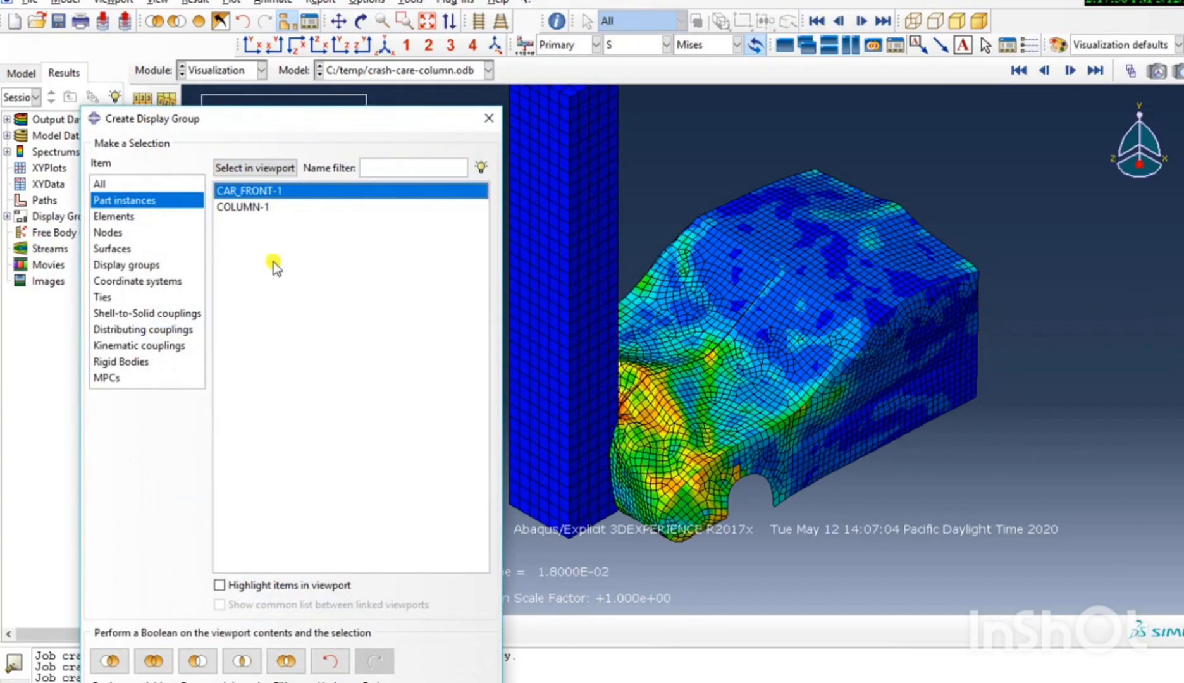
click(111, 661)
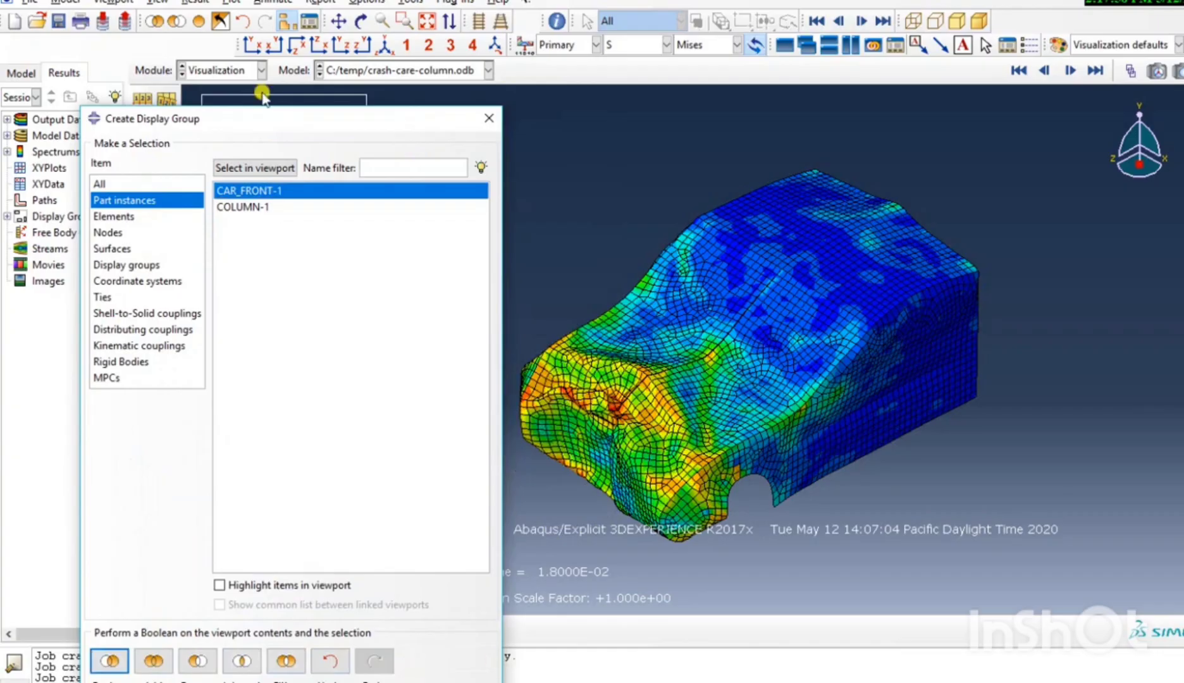
drag(396, 124, 298, 49)
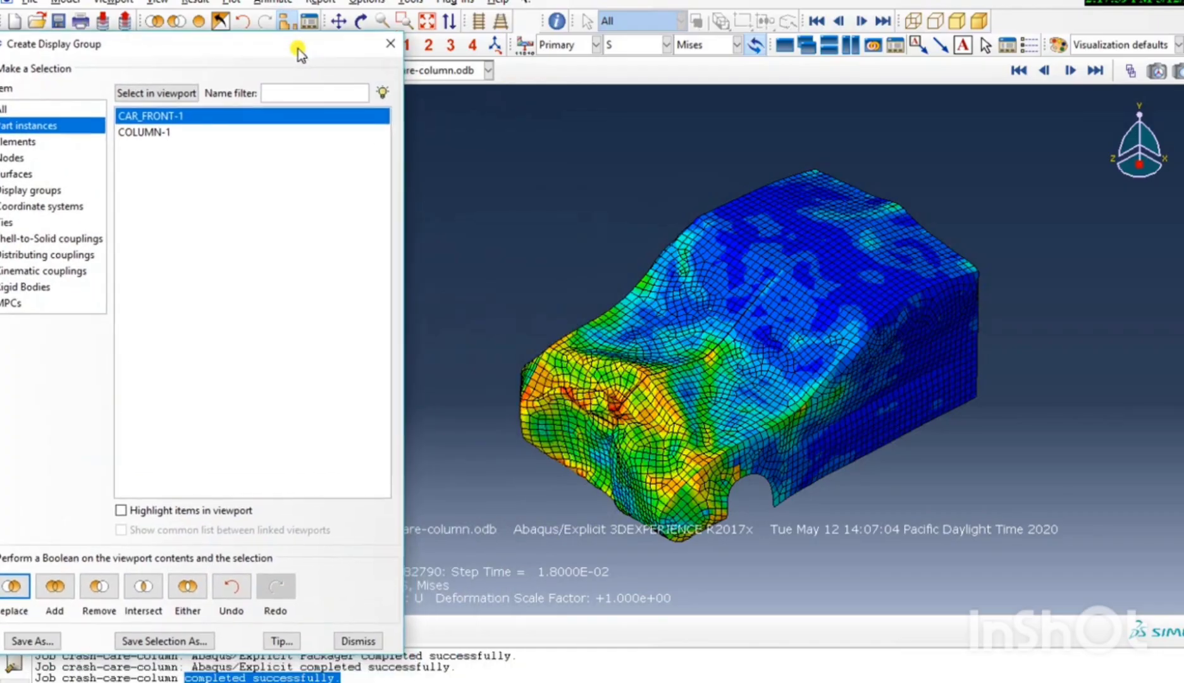
click(362, 638)
scroll(596, 402, up, 2)
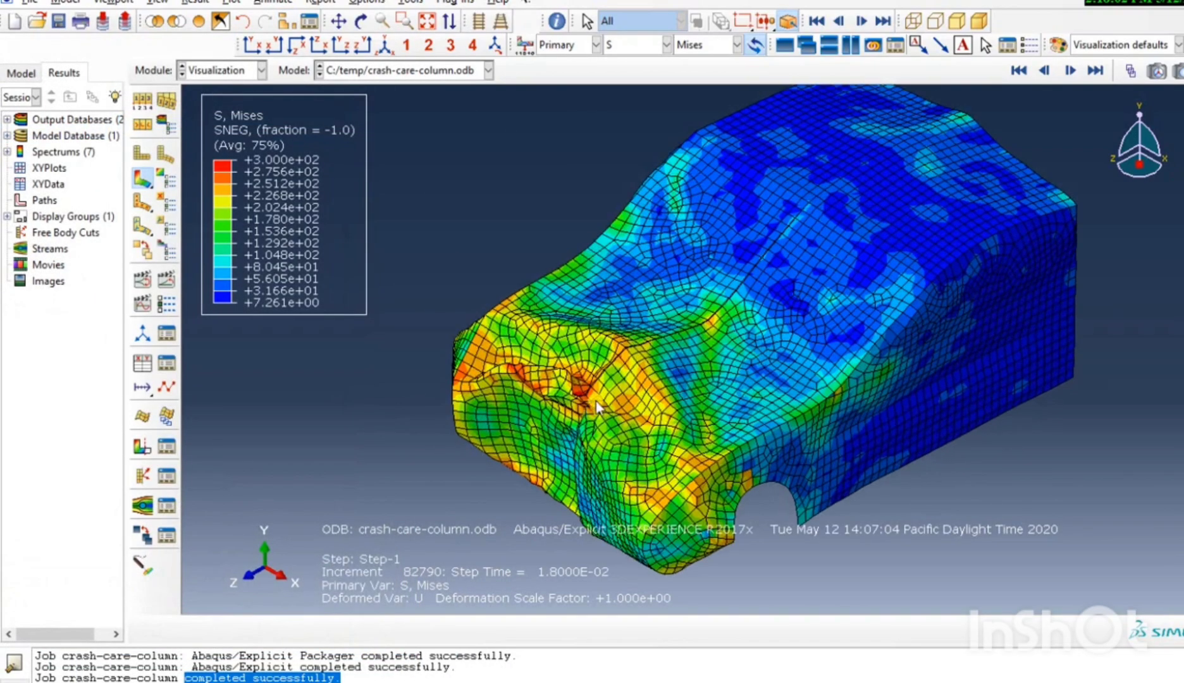
scroll(596, 402, down, 3)
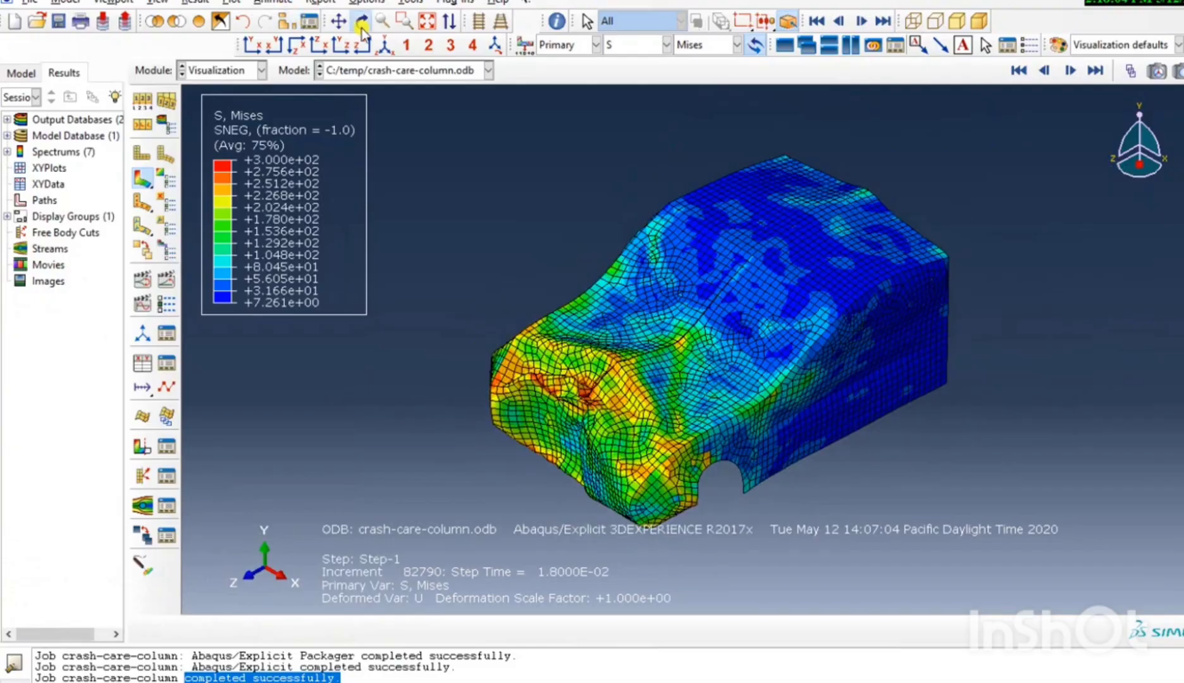
click(362, 29)
drag(753, 323, 850, 378)
drag(741, 370, 792, 327)
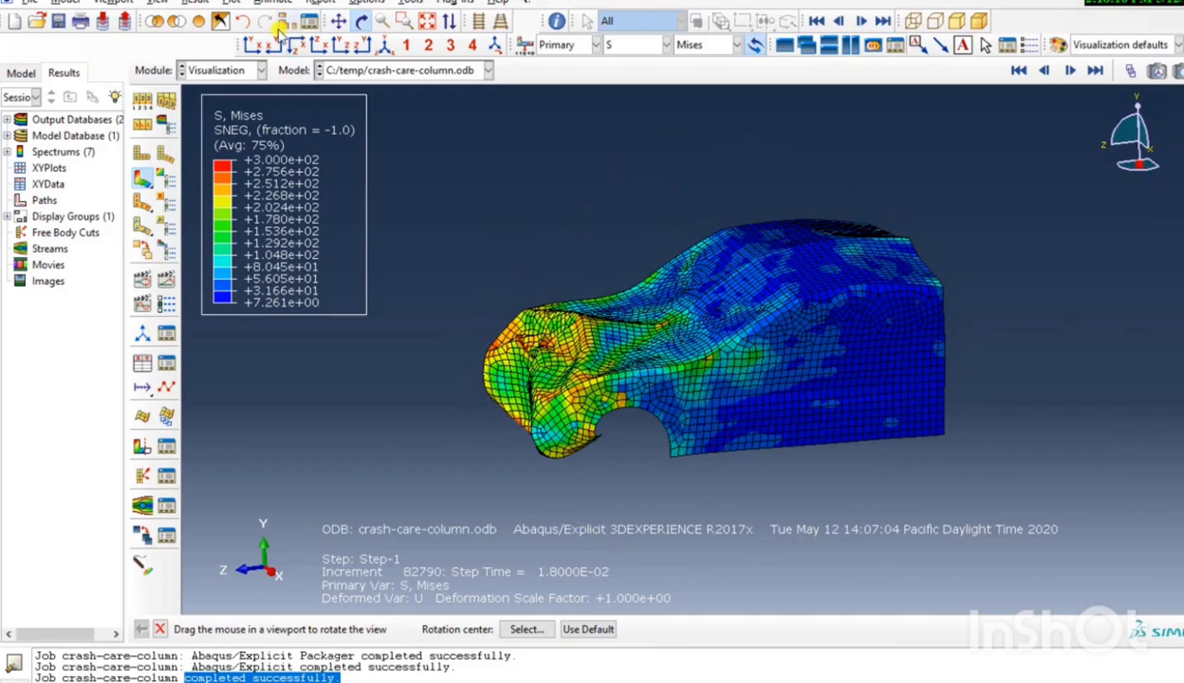
drag(580, 246, 637, 97)
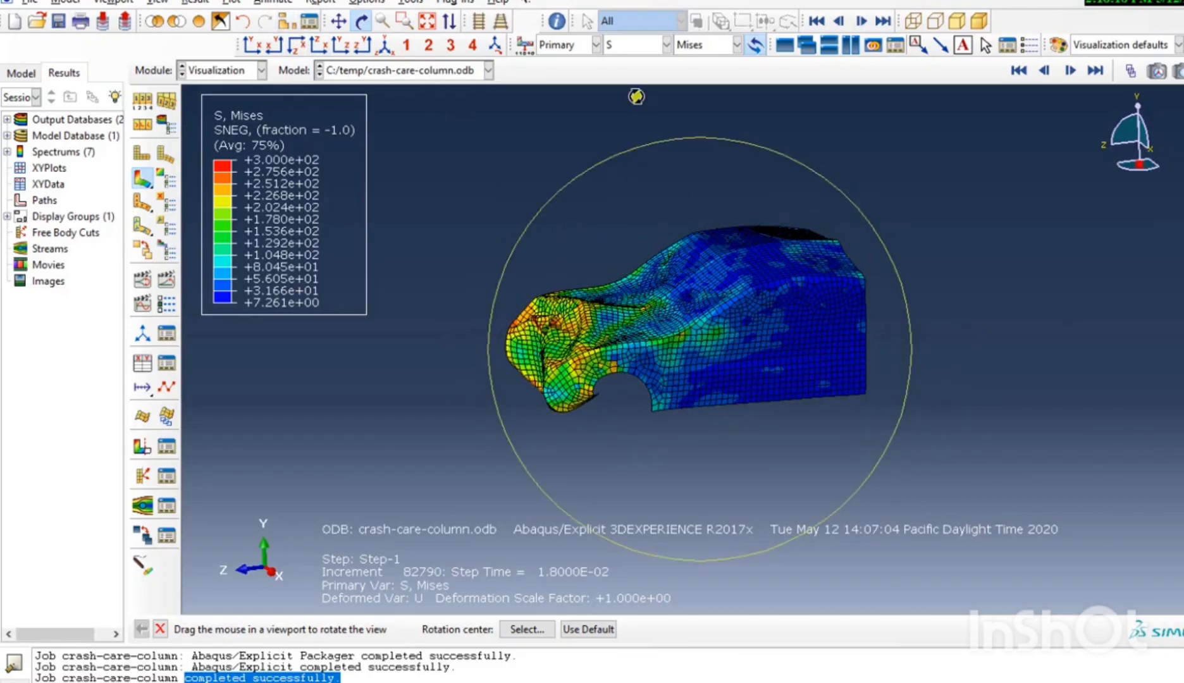
Replace the displayed model with only the COLUMN-1 part instance and examine its stress along the full height.
click(284, 25)
click(179, 132)
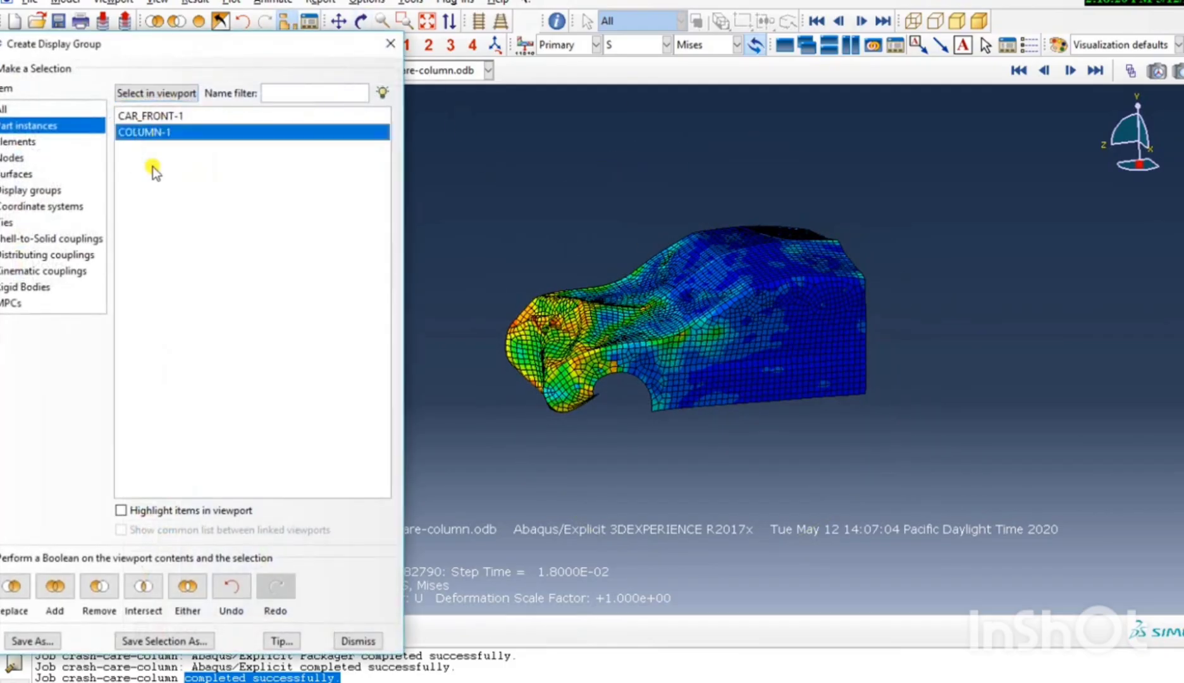
click(14, 591)
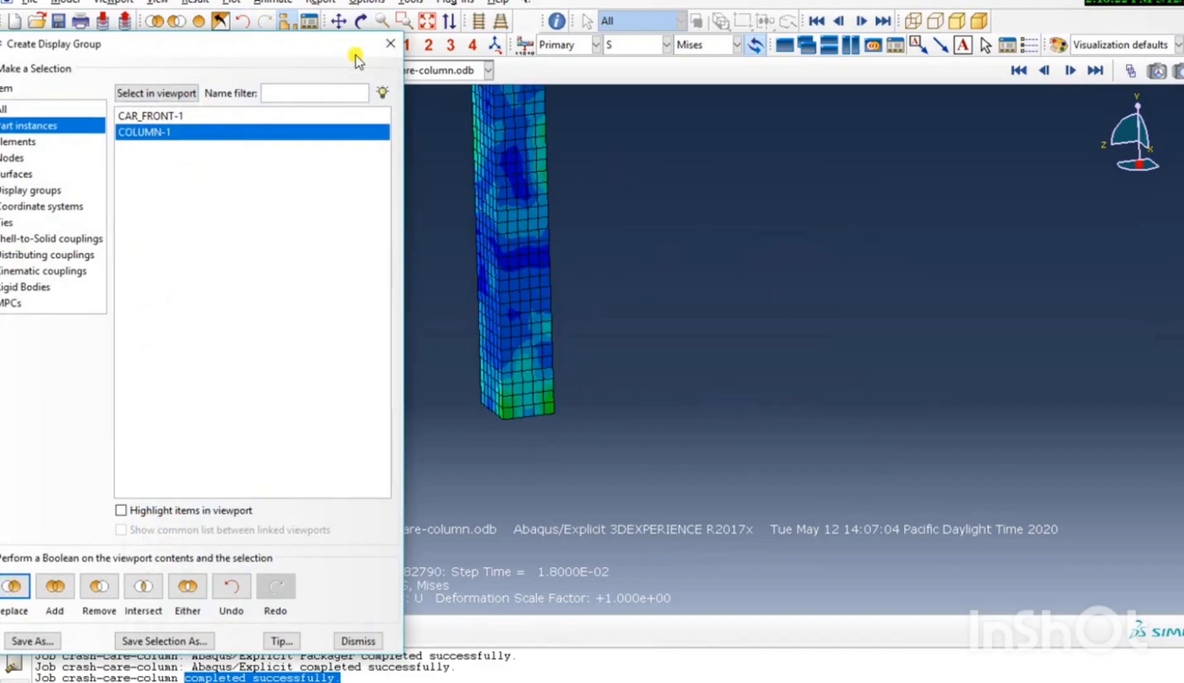
drag(355, 54, 476, 93)
click(511, 84)
scroll(512, 165, down, 1)
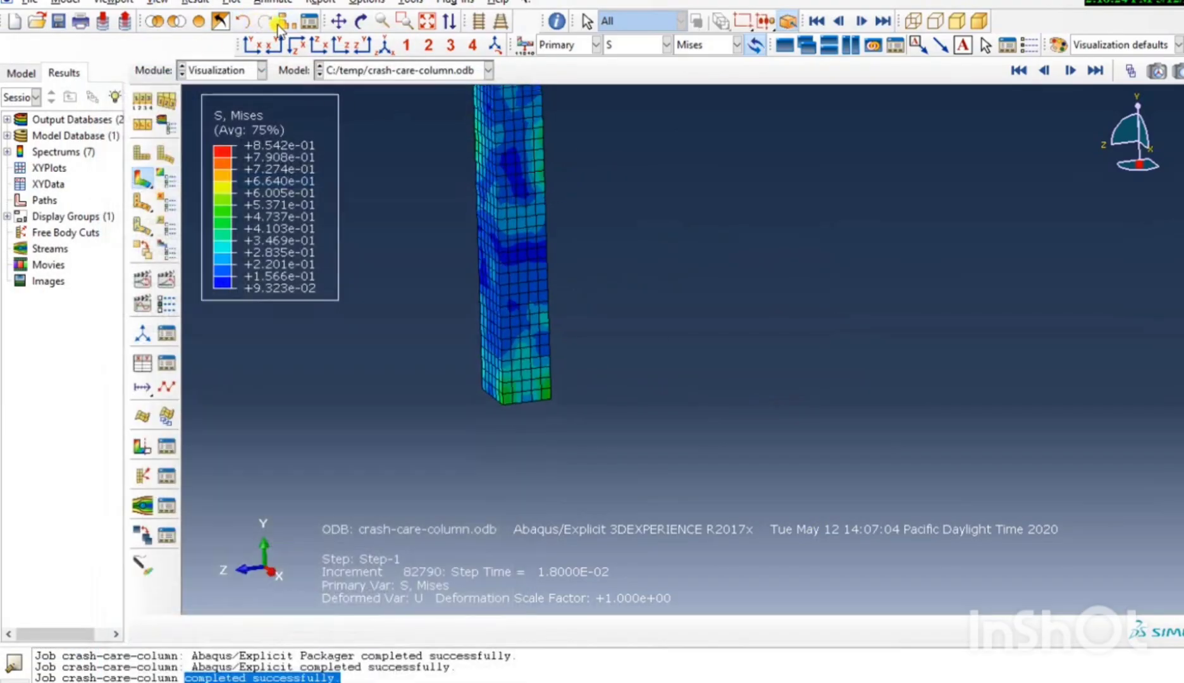
click(335, 23)
drag(560, 183, 611, 302)
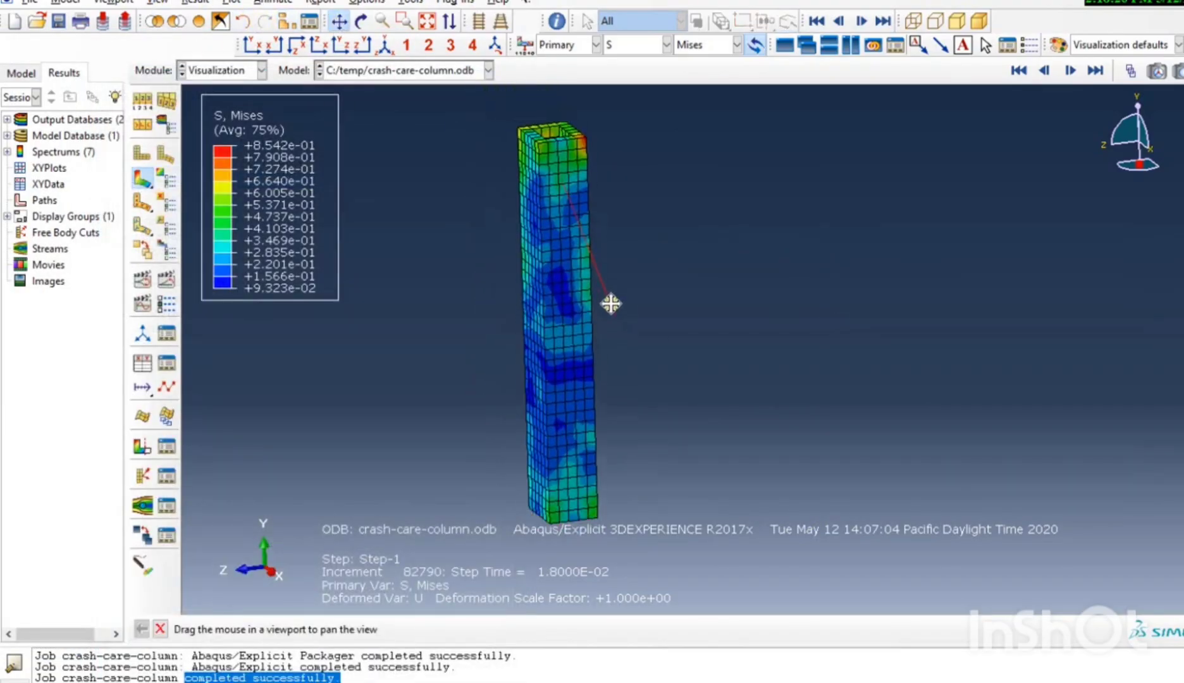
Animate the column's Mises stress over the time history and restore the whole model, car and column together, to the display.
click(174, 278)
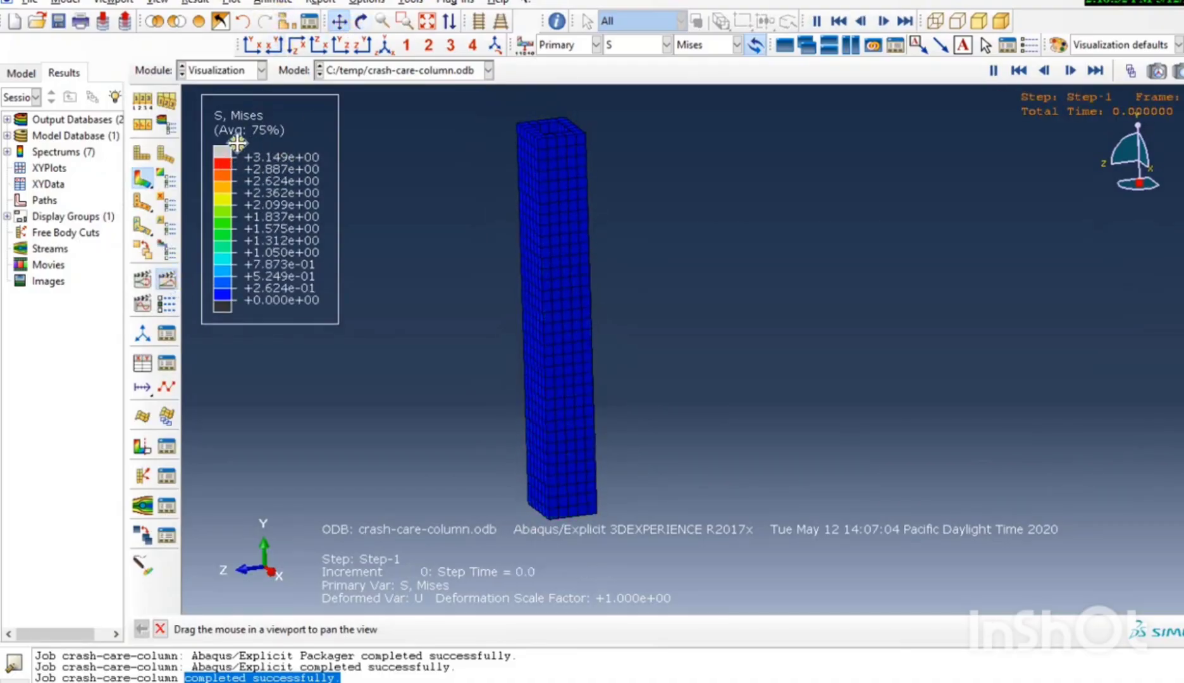
click(332, 19)
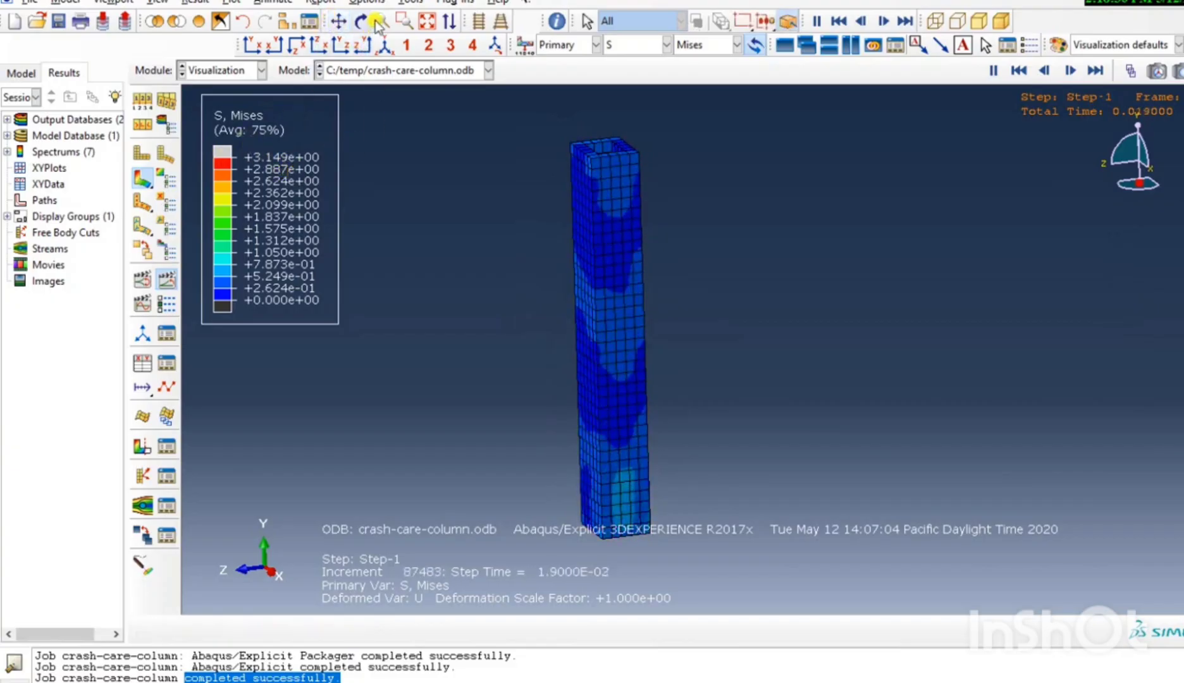
click(199, 22)
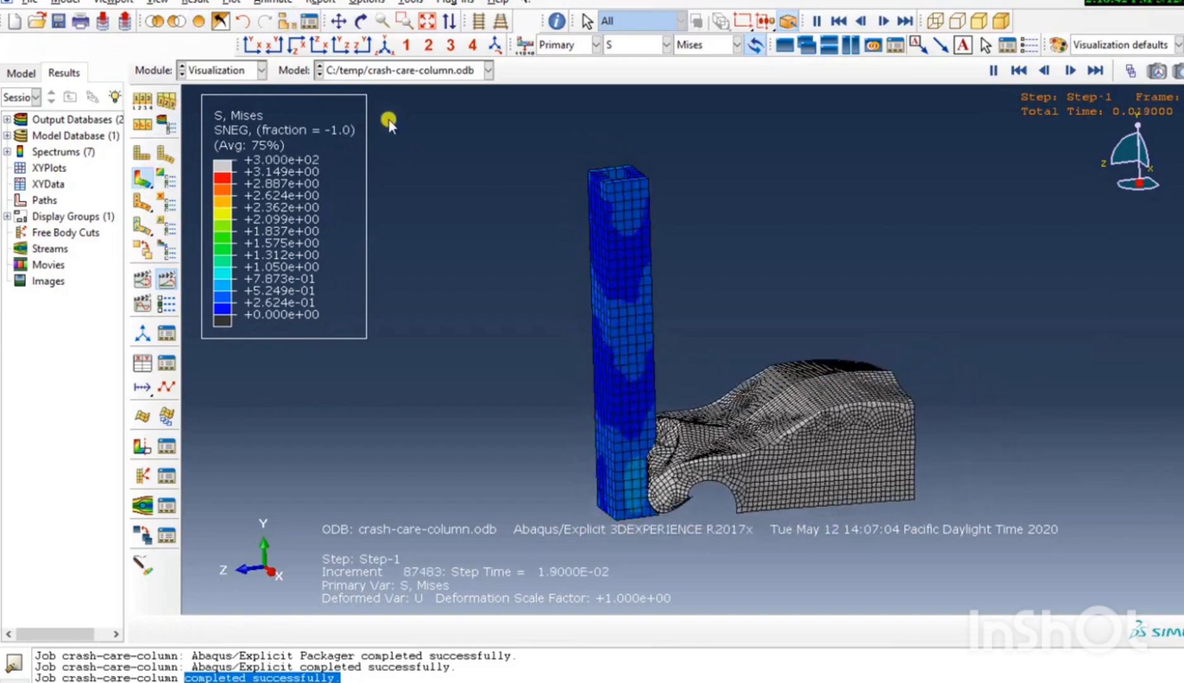
click(366, 23)
drag(592, 338, 585, 298)
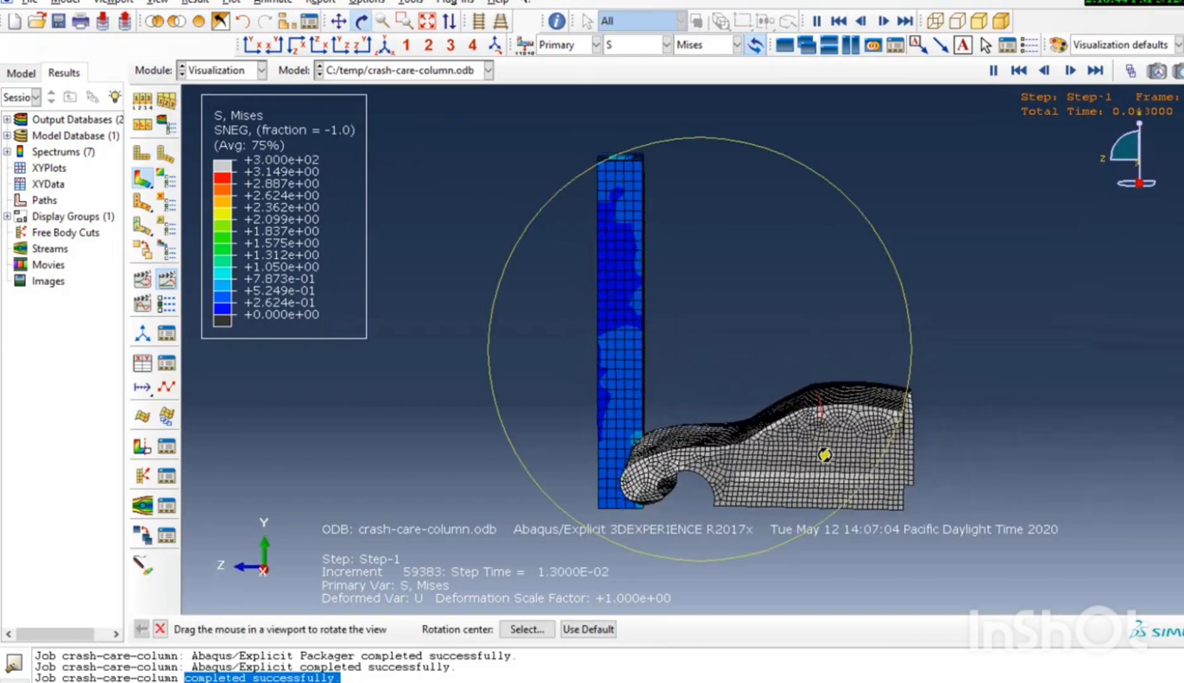
drag(825, 455, 643, 334)
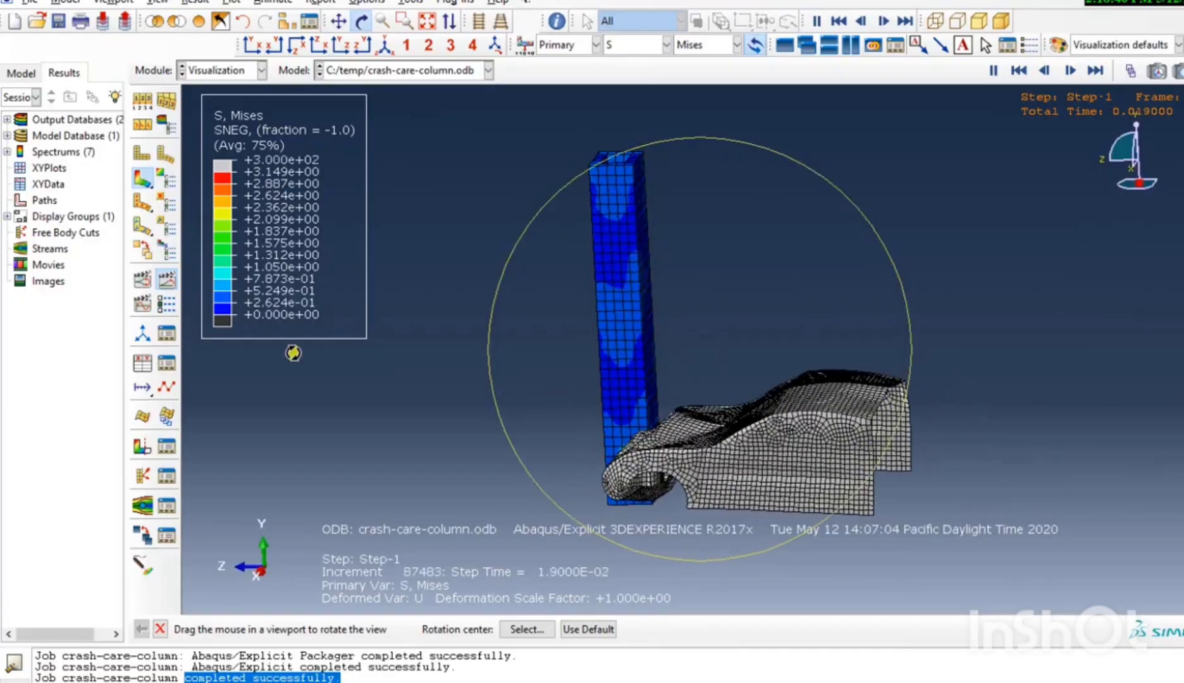
Set the looping animation to a frame rate slightly below the middle of its range and replay the whole crash.
click(168, 307)
drag(244, 250, 260, 250)
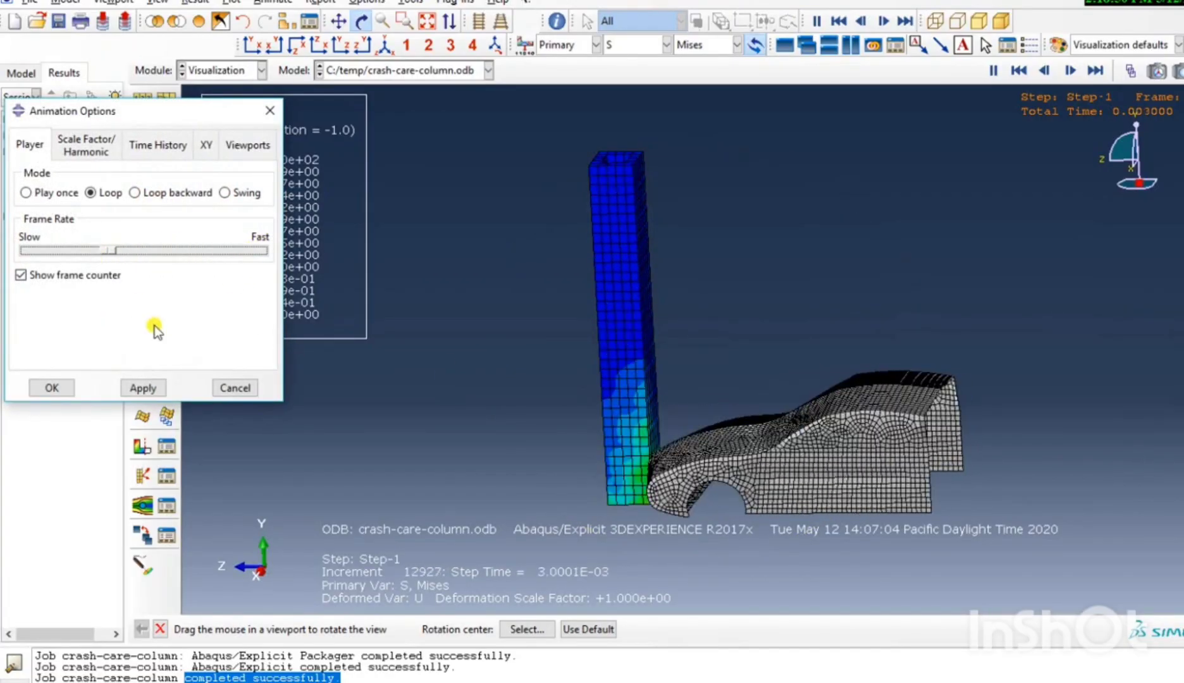
click(143, 388)
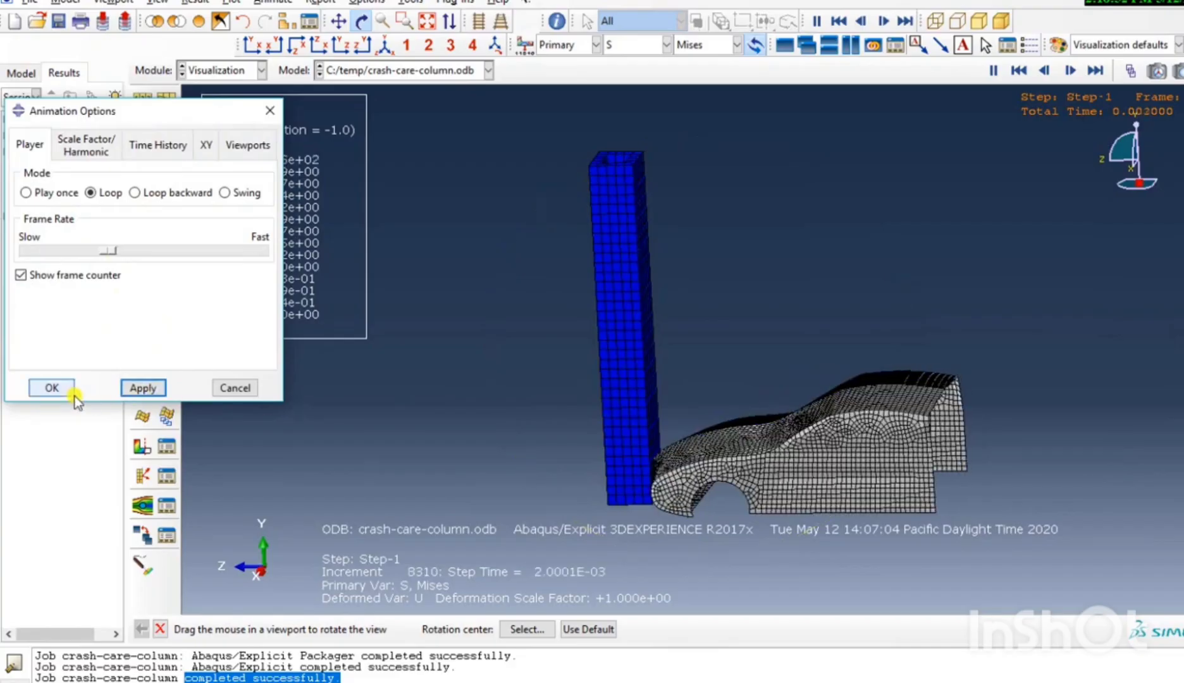
click(54, 387)
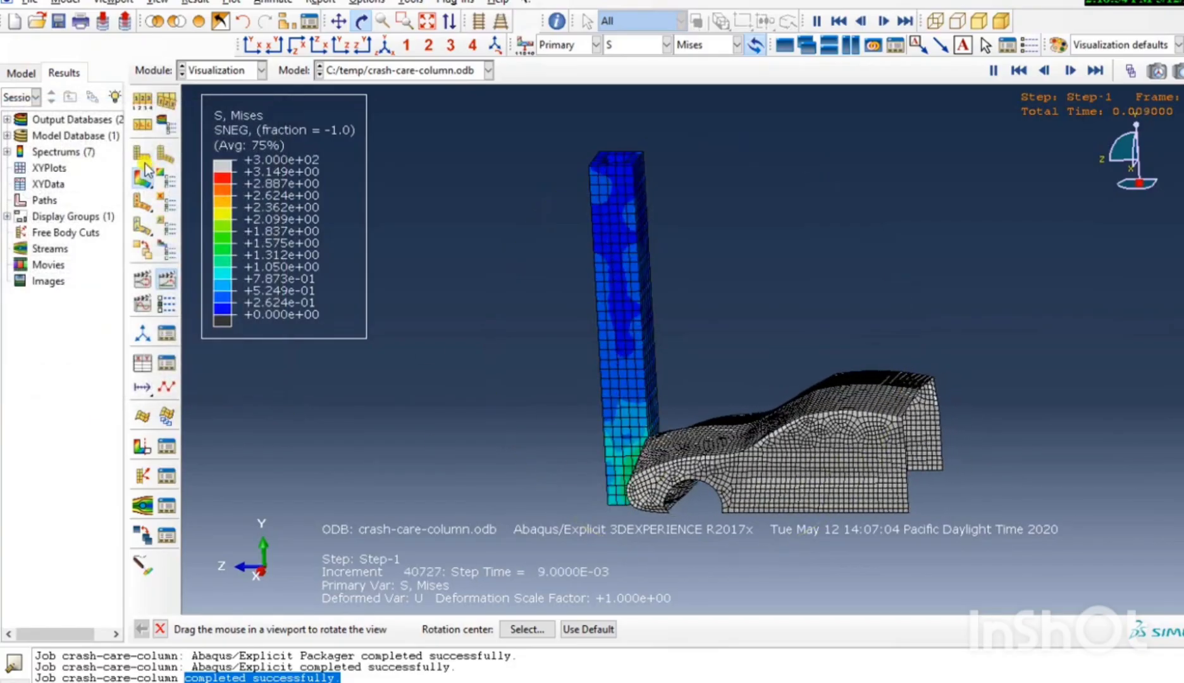
click(166, 279)
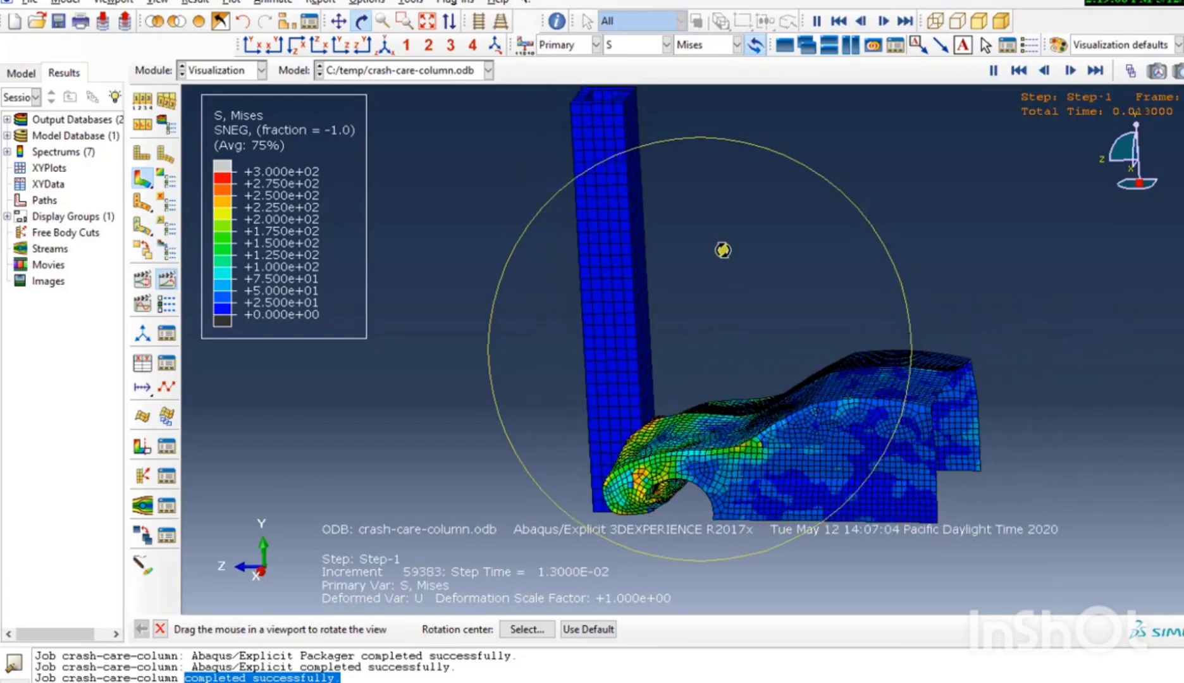
drag(719, 246, 676, 376)
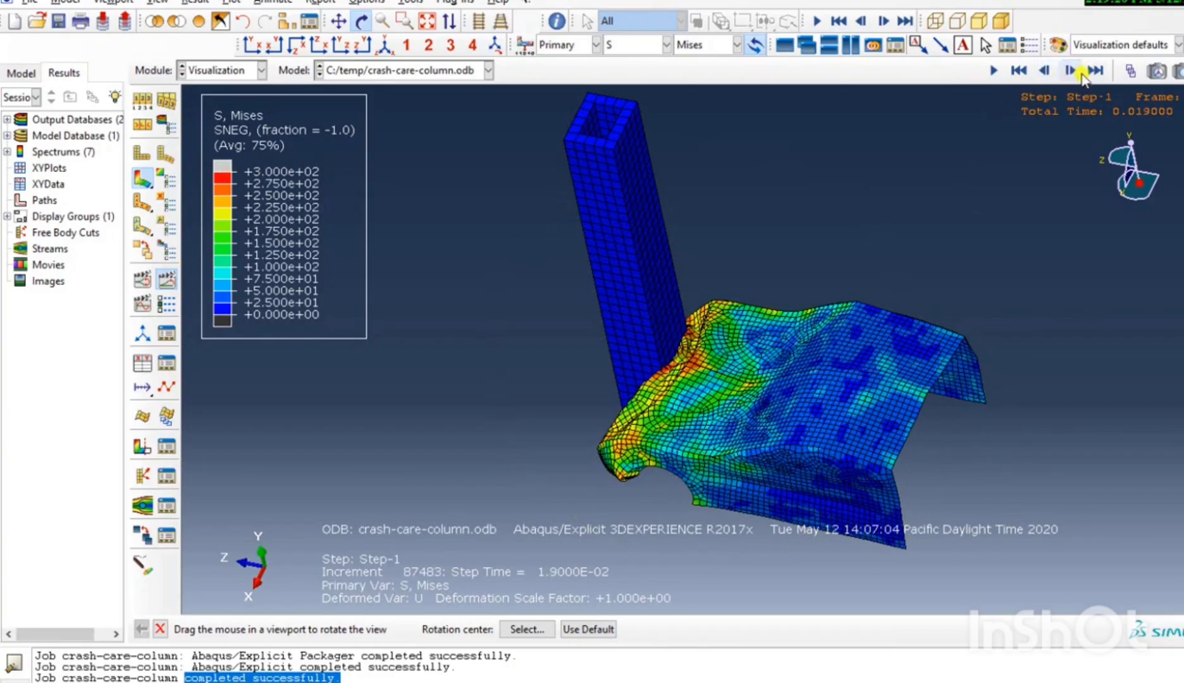
Step through the crash frames from the first one to total time 0.013 and restart the time-history animation.
click(1016, 73)
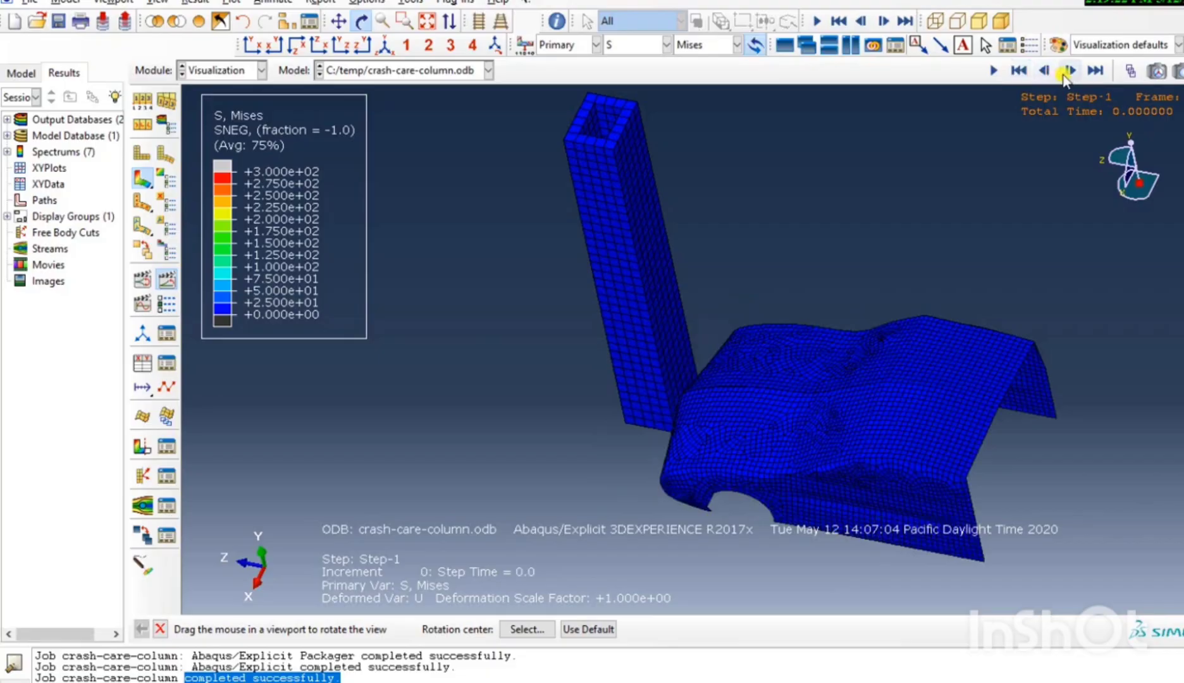
click(1068, 70)
click(1068, 71)
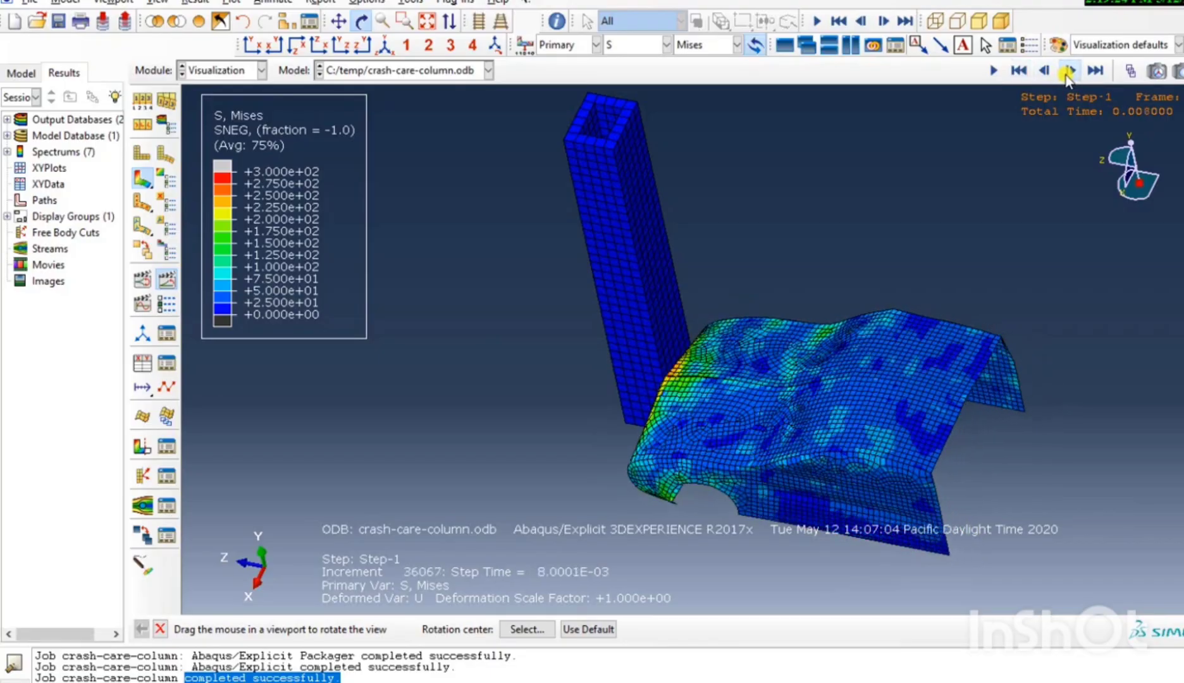
click(1068, 71)
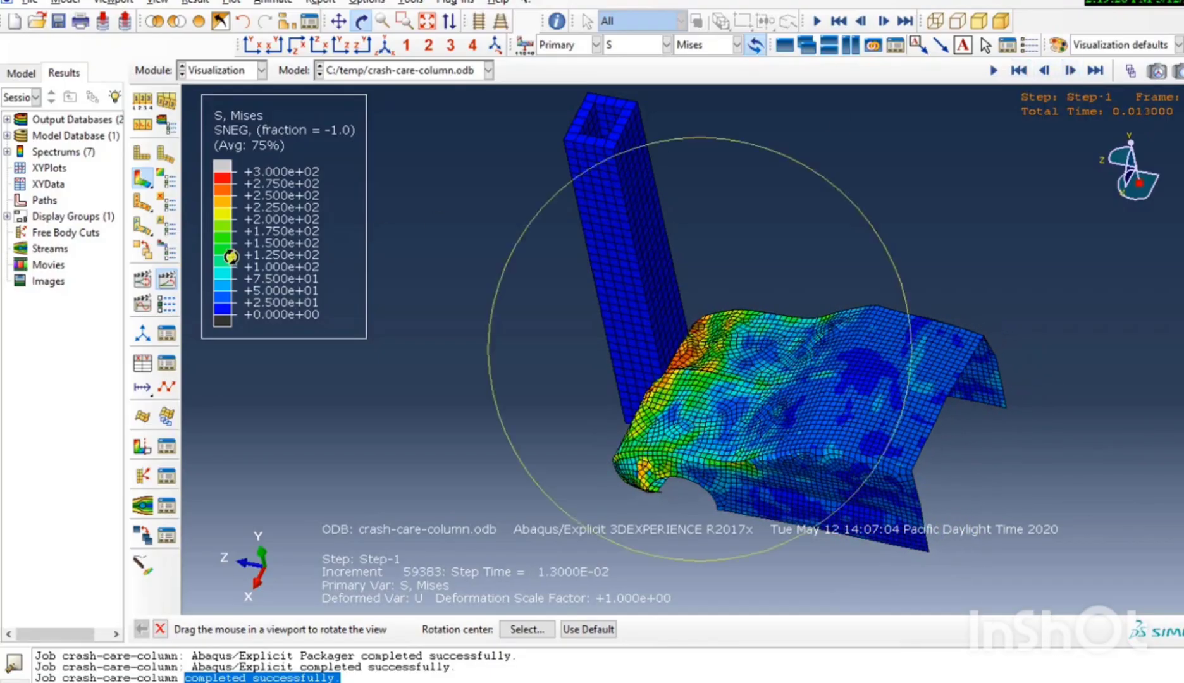
click(166, 279)
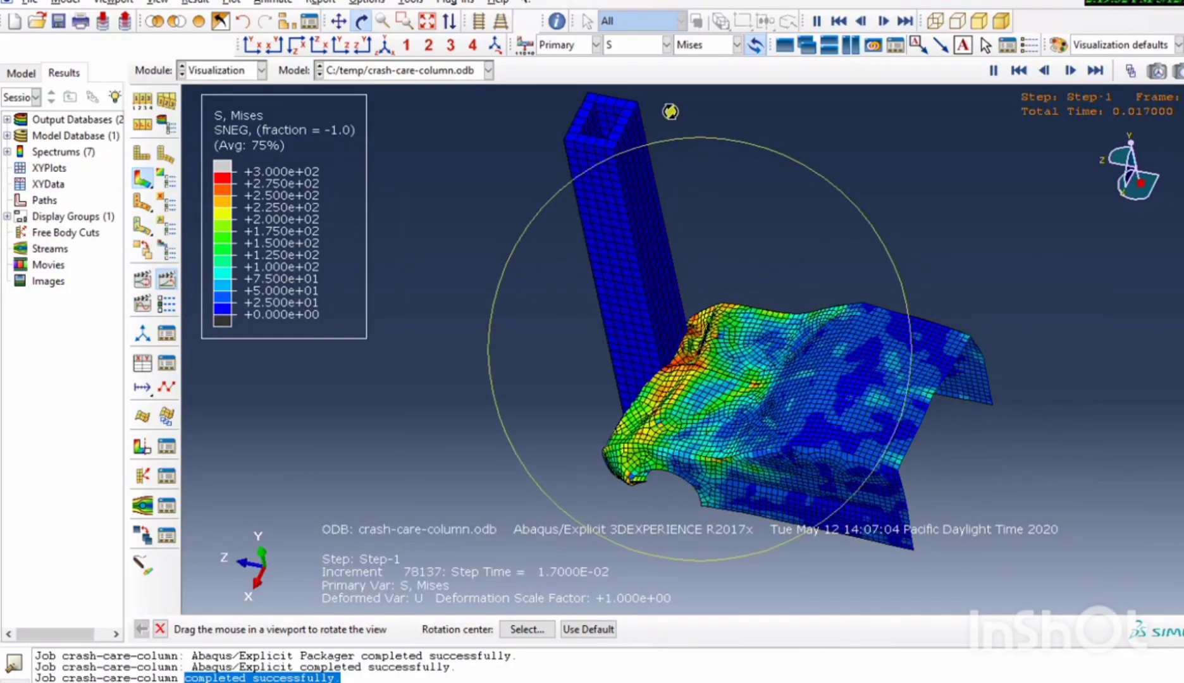
Plot the AR magnitude and the CPRESS contact pressure as contours on the animated model.
click(644, 48)
click(648, 80)
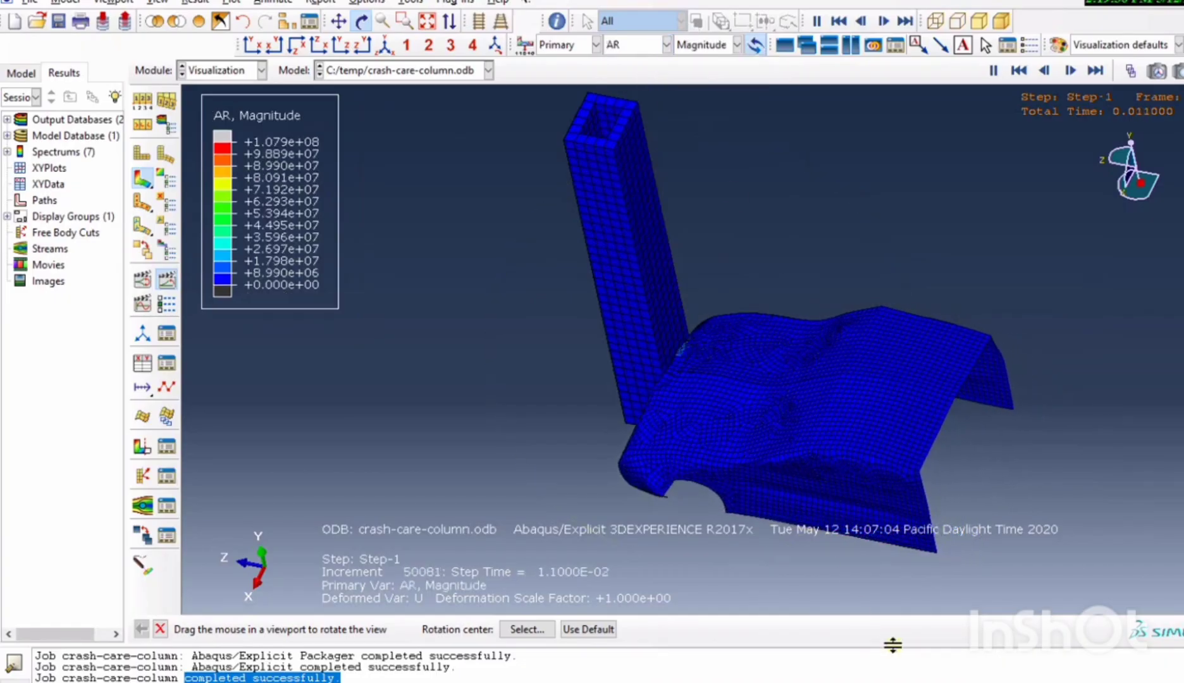
click(634, 48)
click(638, 95)
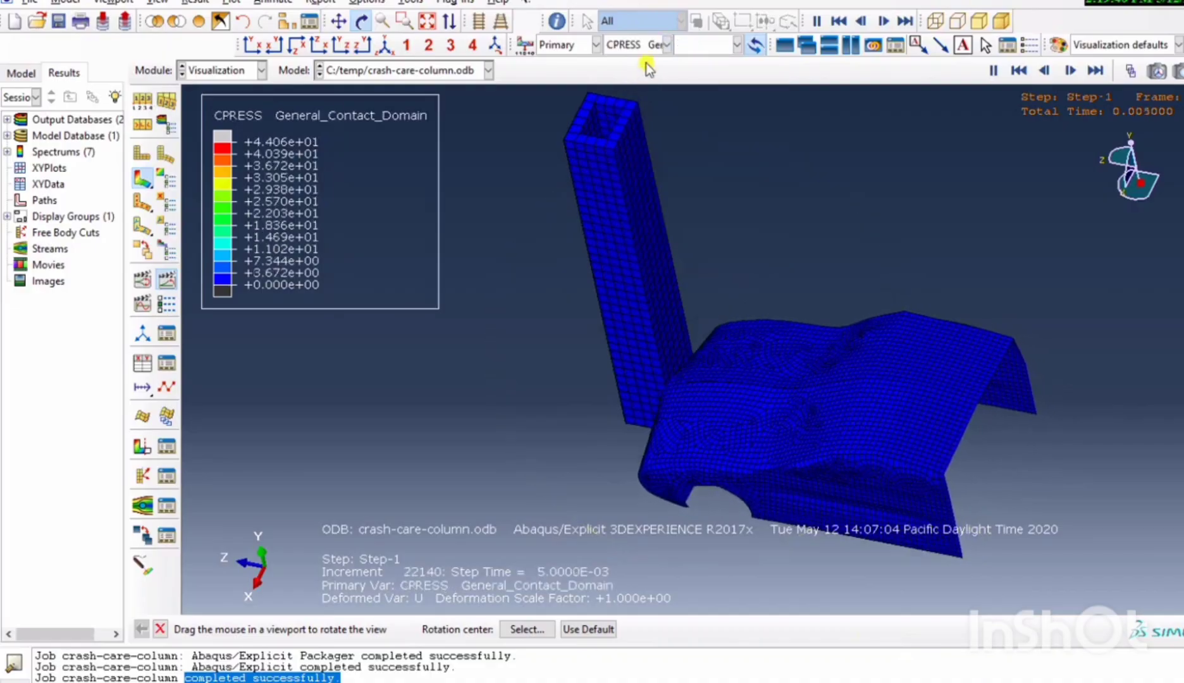
Review the strain outputs LE, PE and PEEQ as contours, examining PEEQ closely where the car meets the column.
click(642, 45)
click(649, 111)
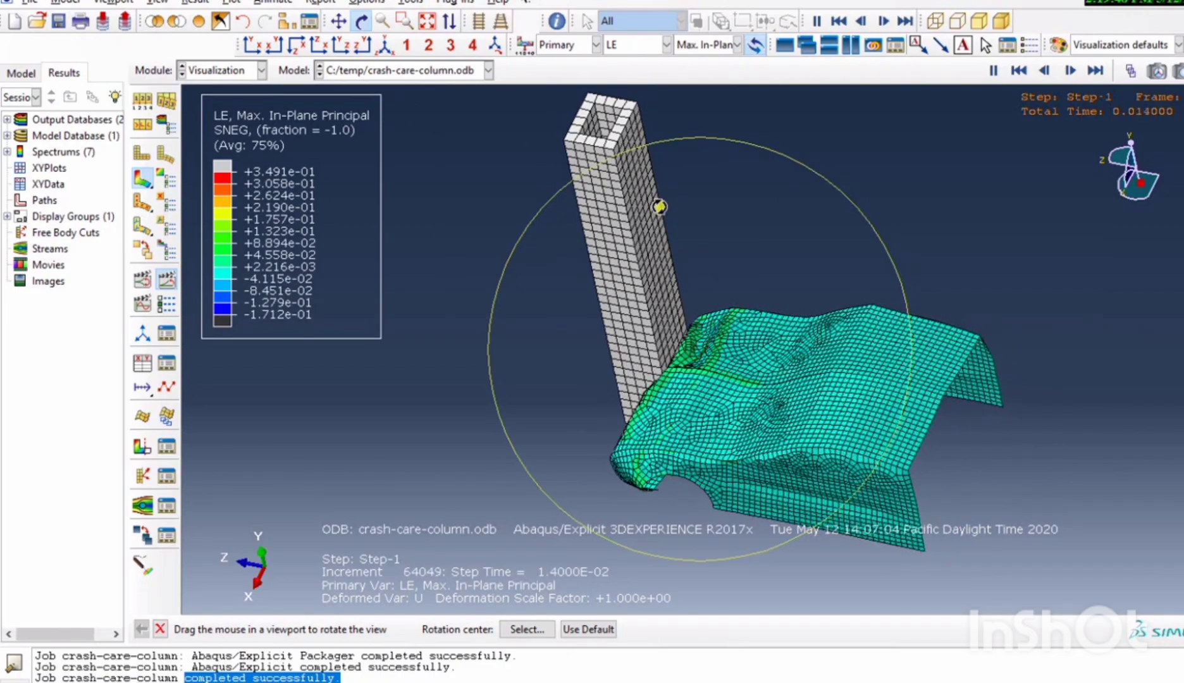
click(647, 45)
click(655, 126)
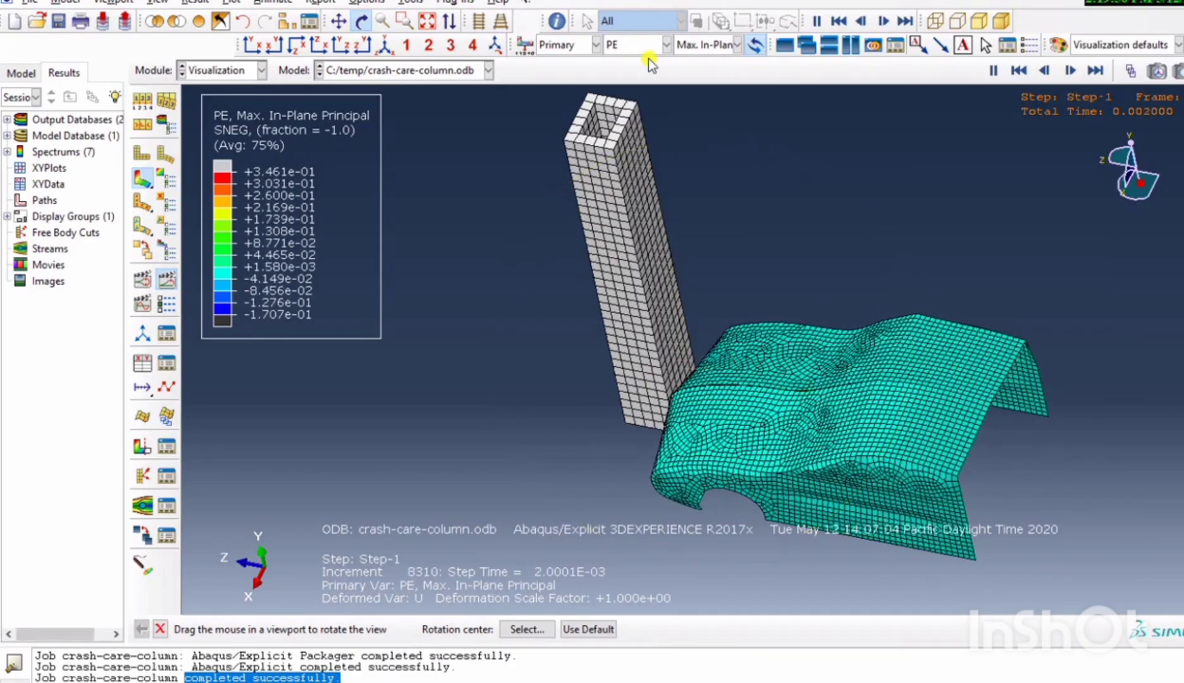
click(648, 46)
click(648, 144)
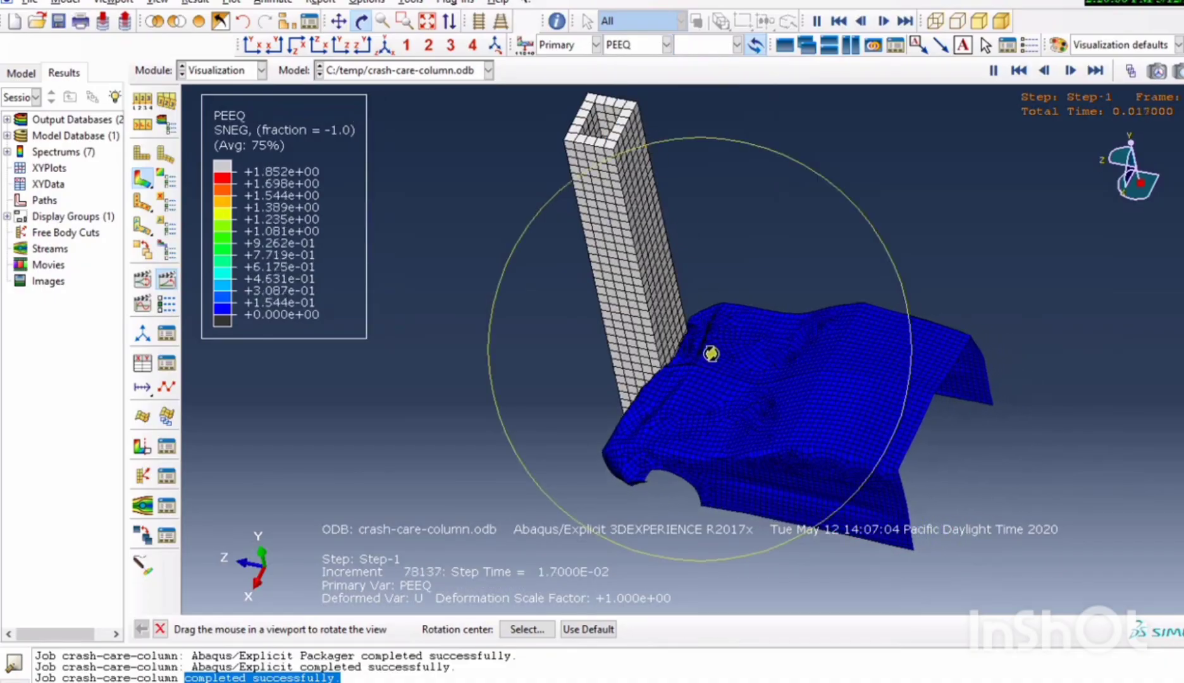
scroll(710, 353, up, 5)
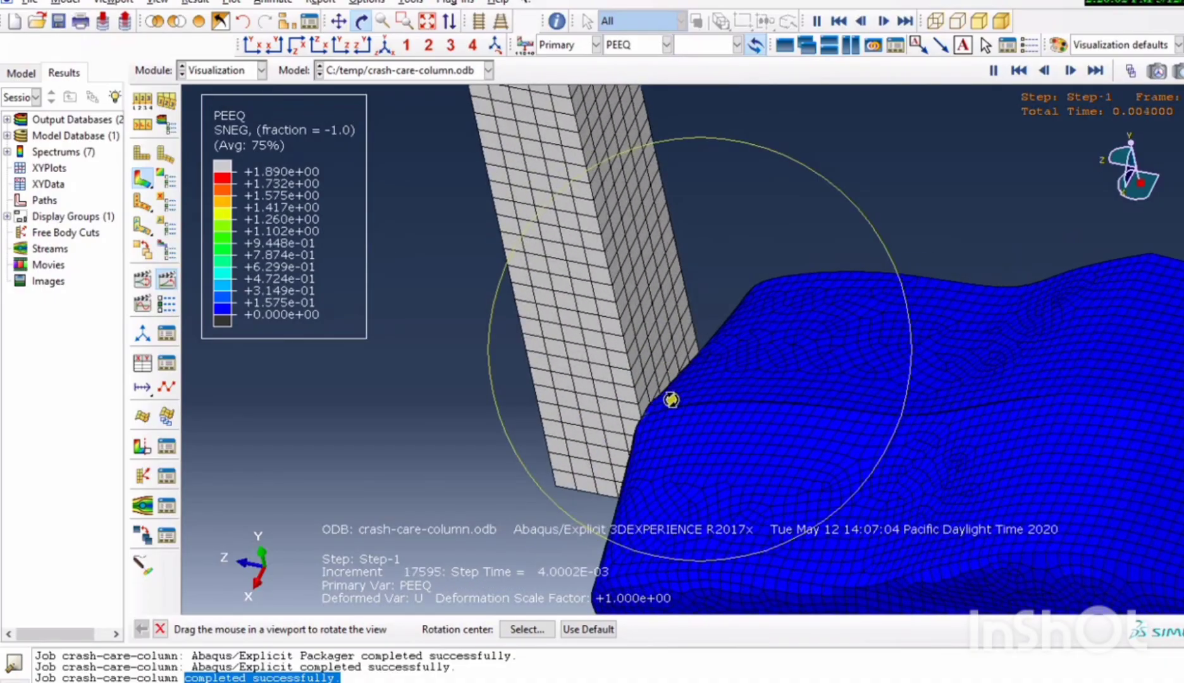
Plot the reaction outputs RF and RM as magnitude contours and inspect the model from the underside and side.
click(650, 46)
click(647, 160)
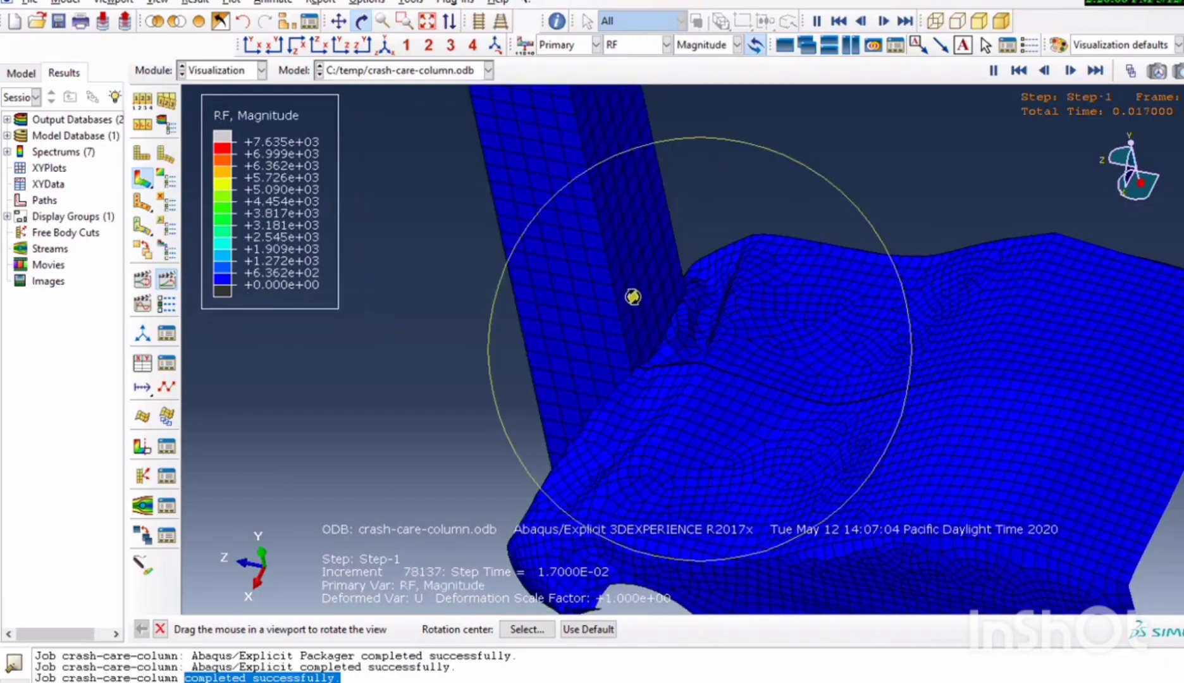
click(650, 47)
click(648, 177)
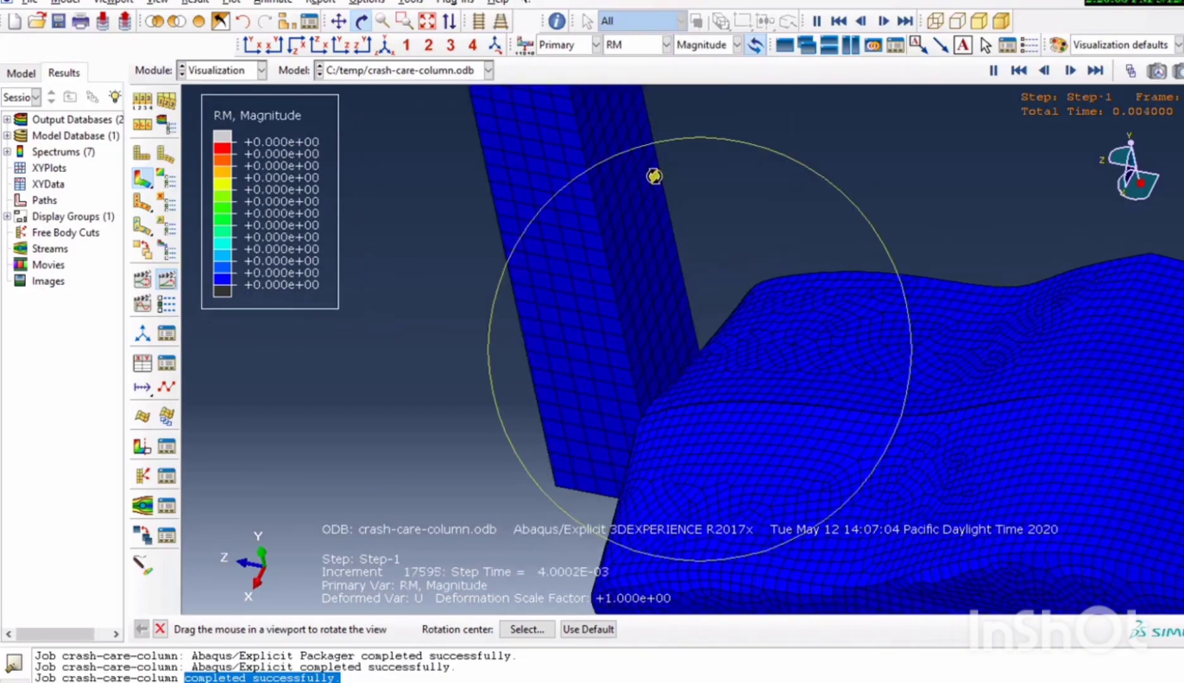
drag(631, 244, 679, 325)
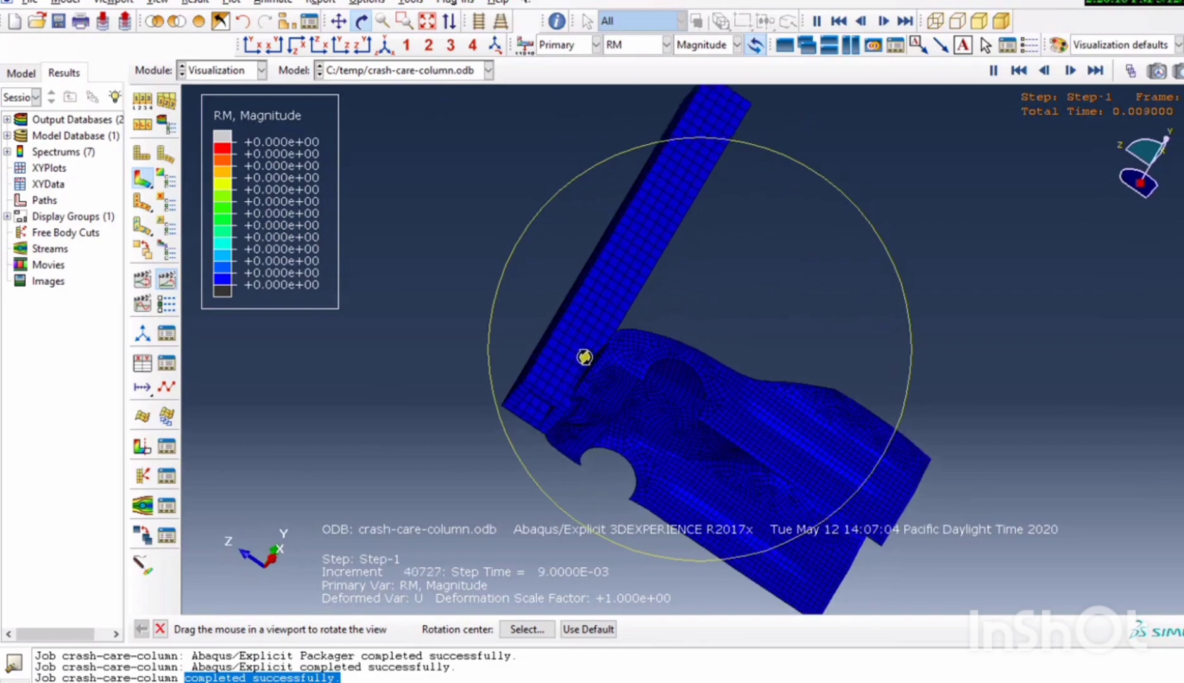
drag(645, 243, 571, 402)
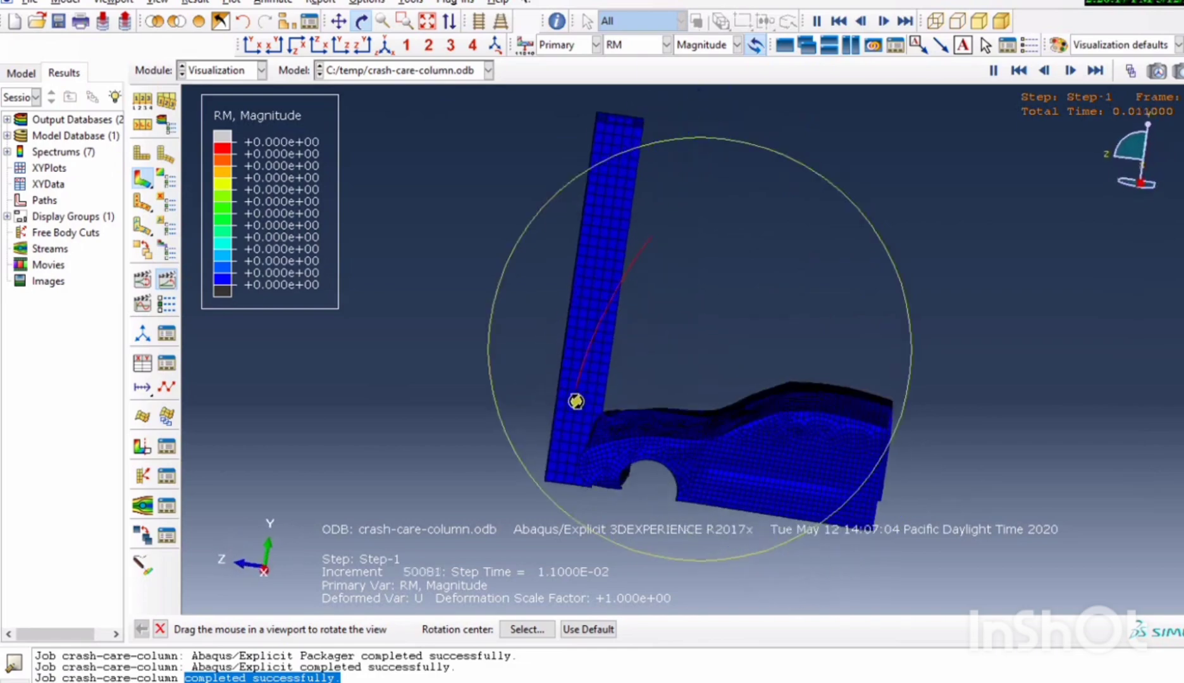
Review the Mises stress S, displacement U and rotation UR as contours on the animated crash.
click(644, 52)
click(640, 180)
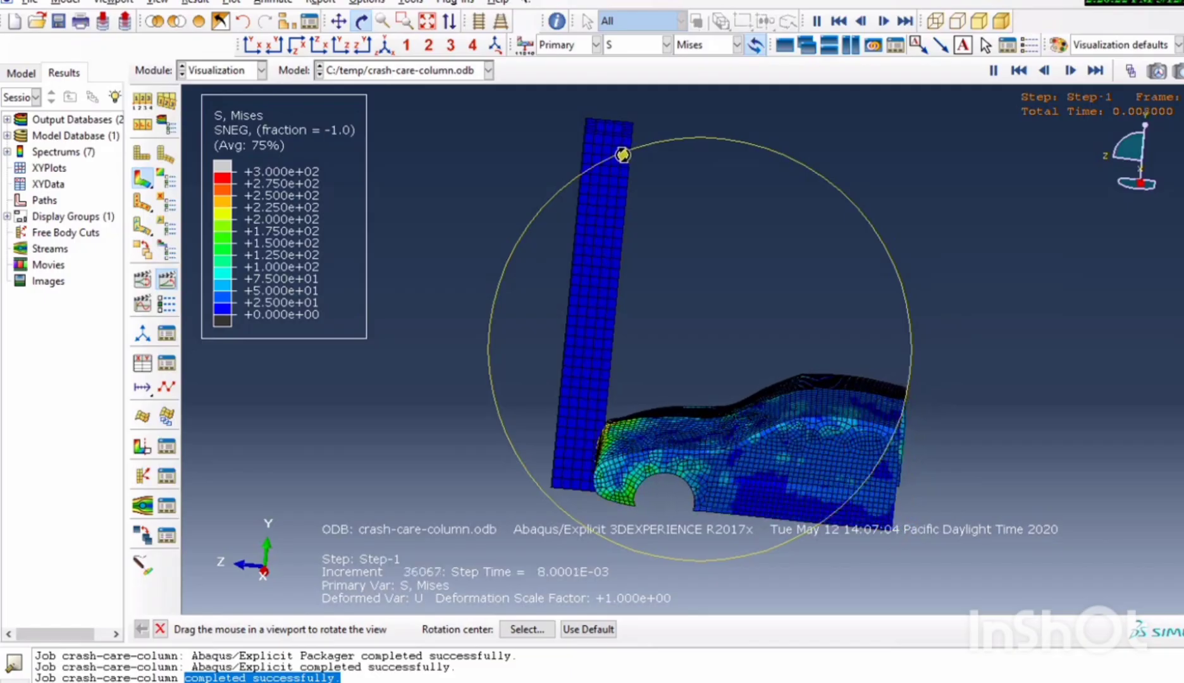
click(626, 46)
click(642, 210)
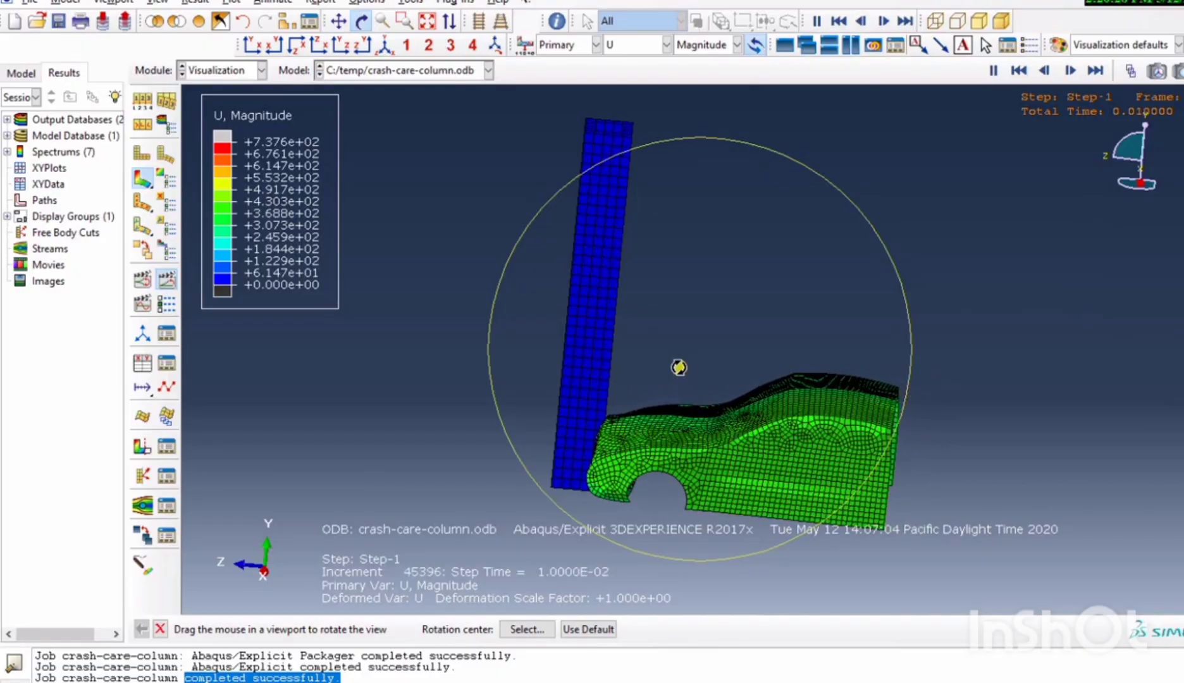
click(637, 47)
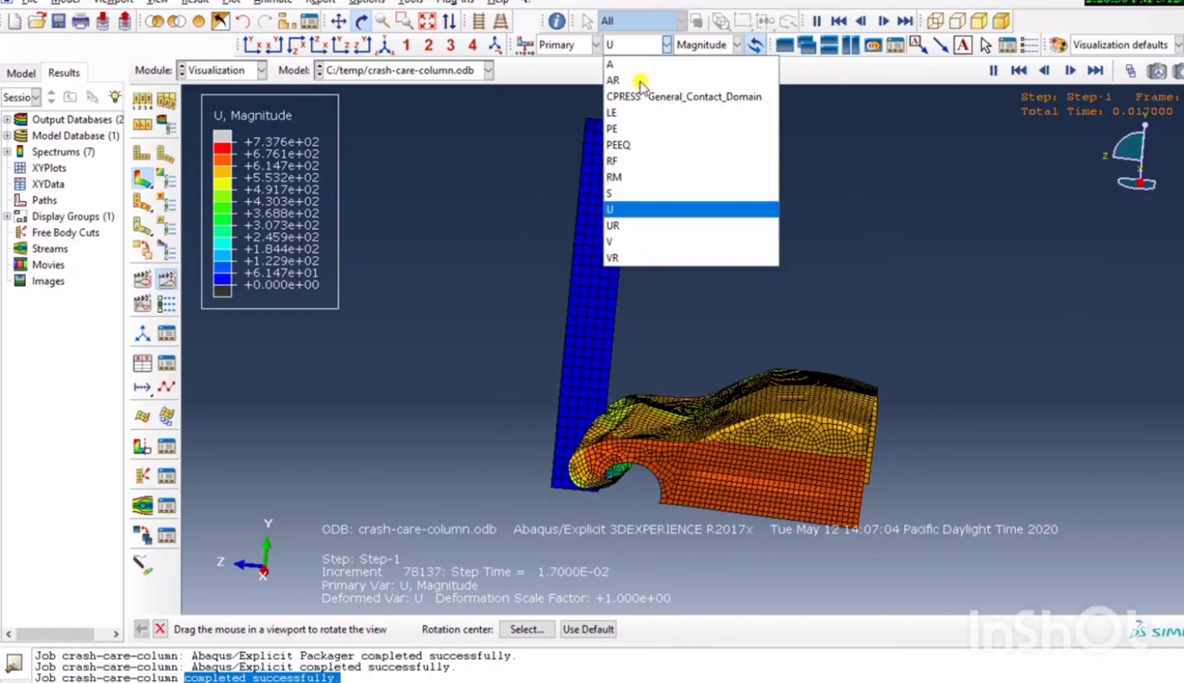
click(630, 226)
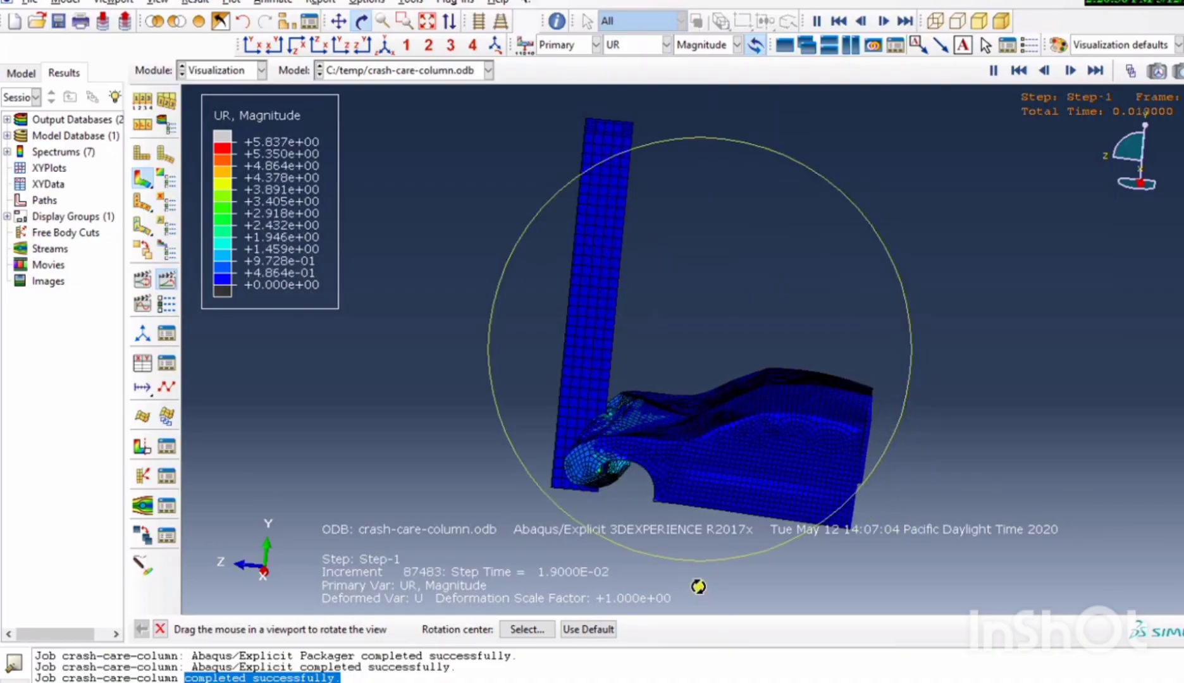
Plot the velocity V and rotational velocity VR magnitudes as contours on the animated crash.
click(638, 45)
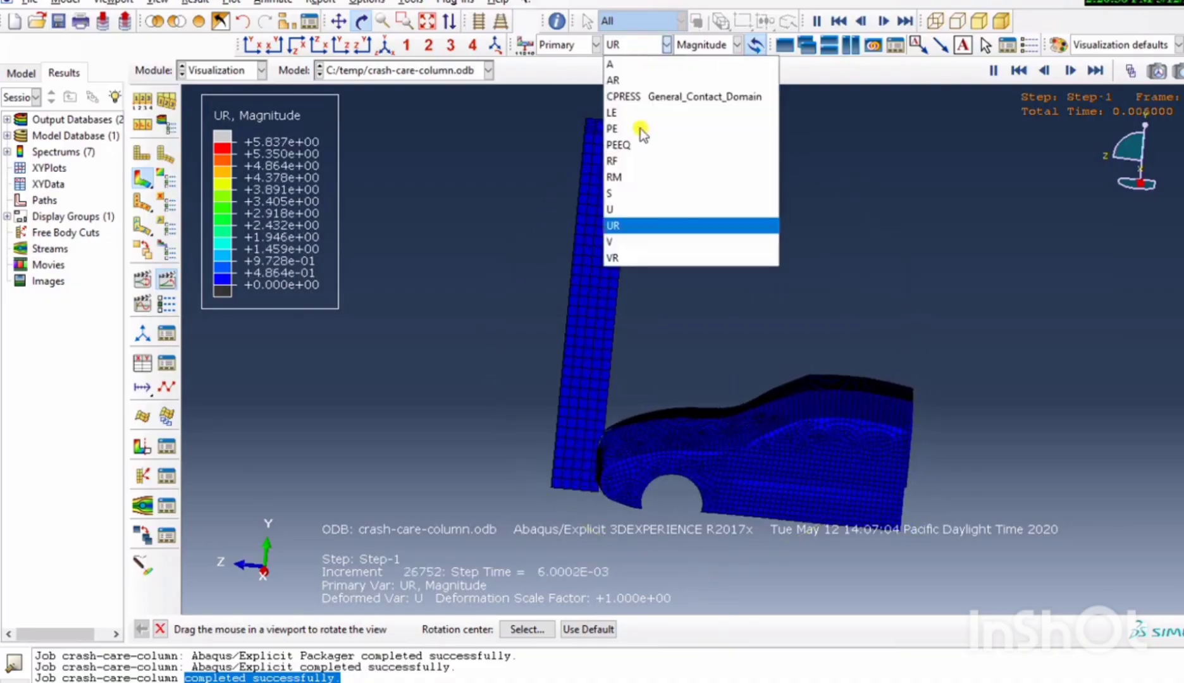
click(646, 244)
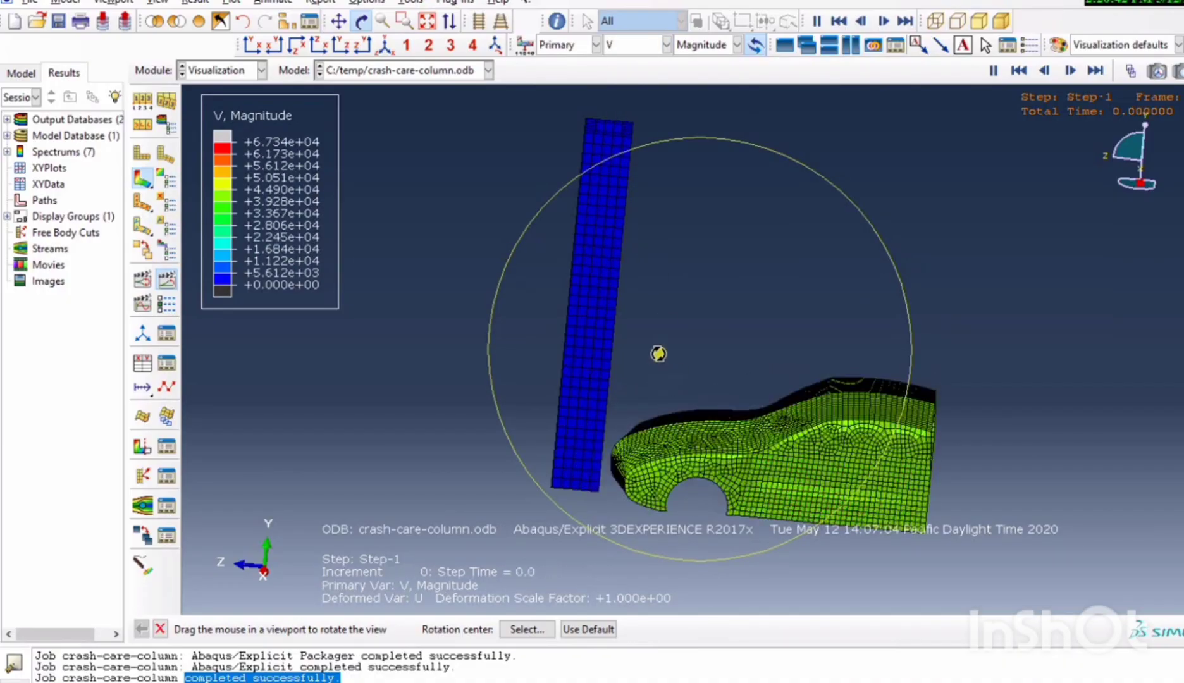
click(648, 50)
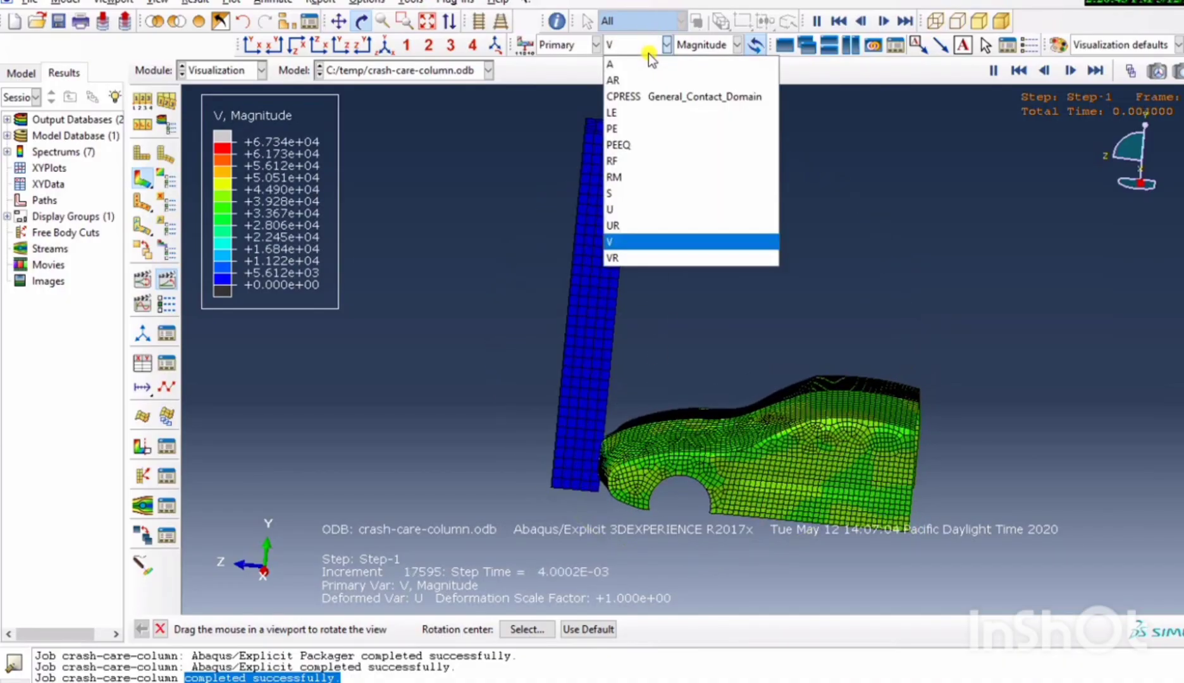
click(645, 256)
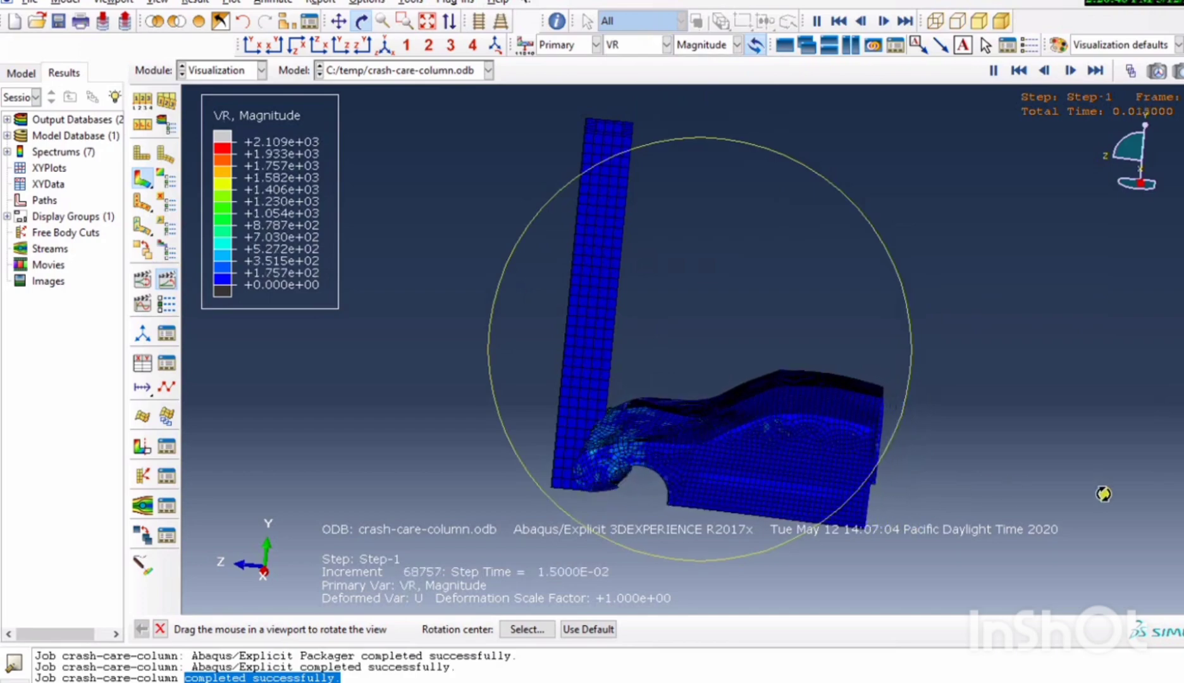
Switch the contours back to the Mises stress S and examine the car's front and hood from above.
click(634, 44)
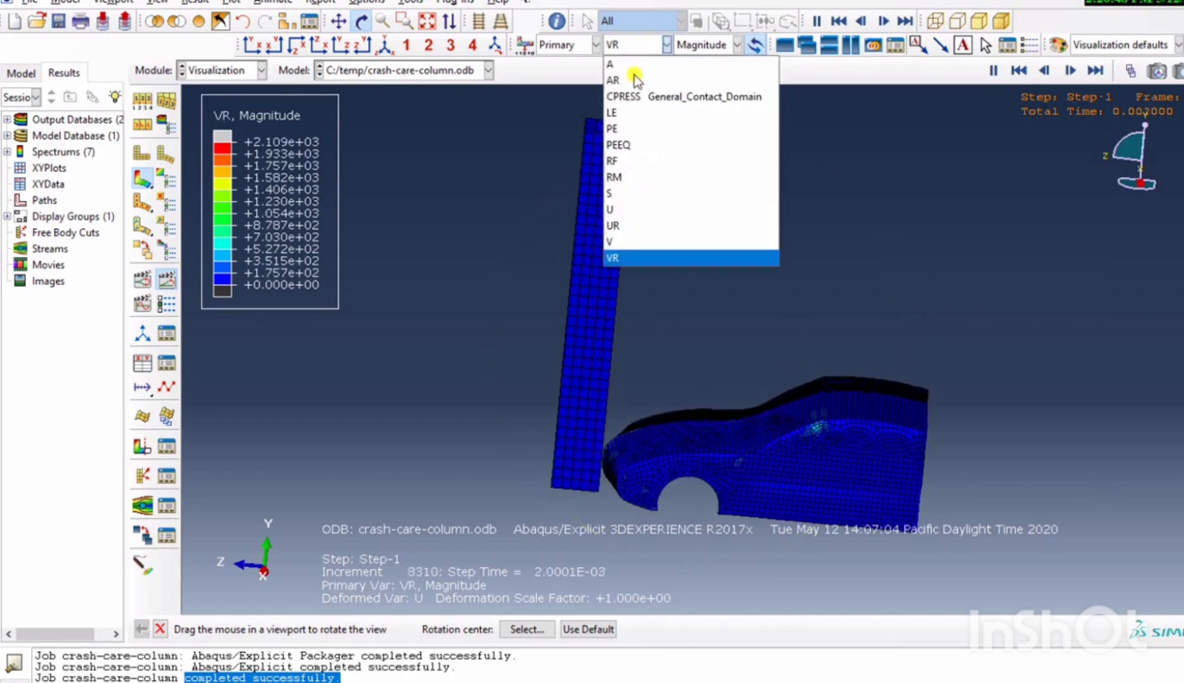
click(637, 193)
drag(706, 264, 671, 296)
scroll(667, 300, down, 5)
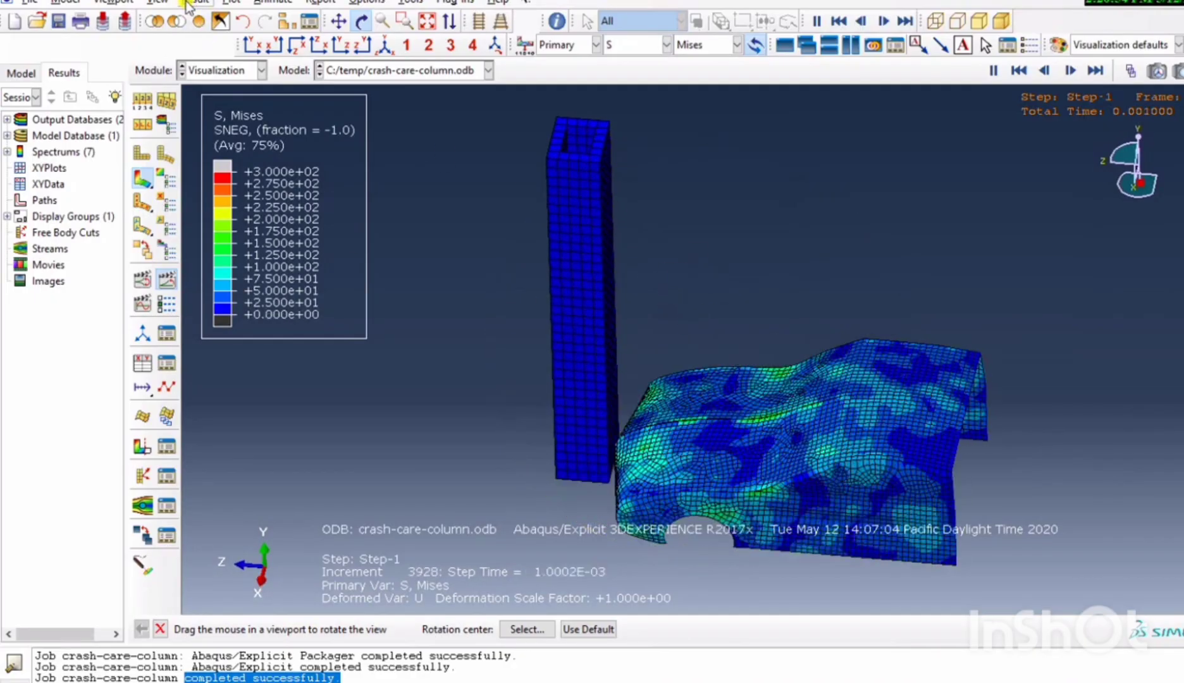
Change the viewport background to solid white in the graphics options.
click(158, 2)
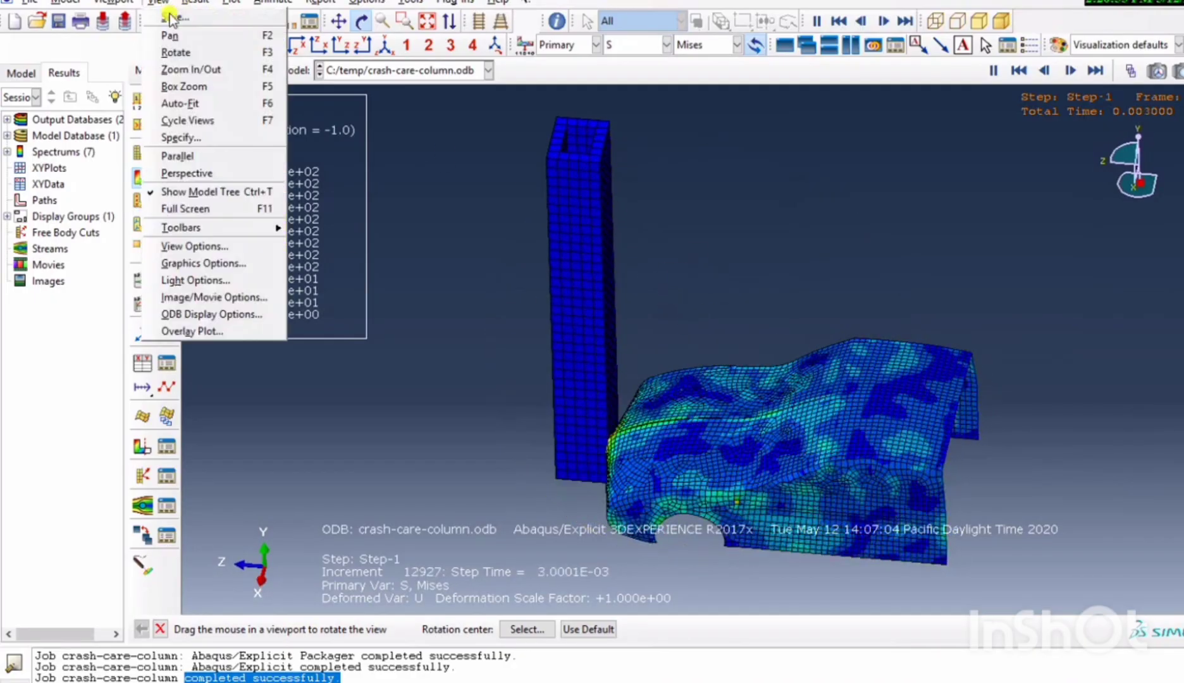
click(201, 263)
click(20, 325)
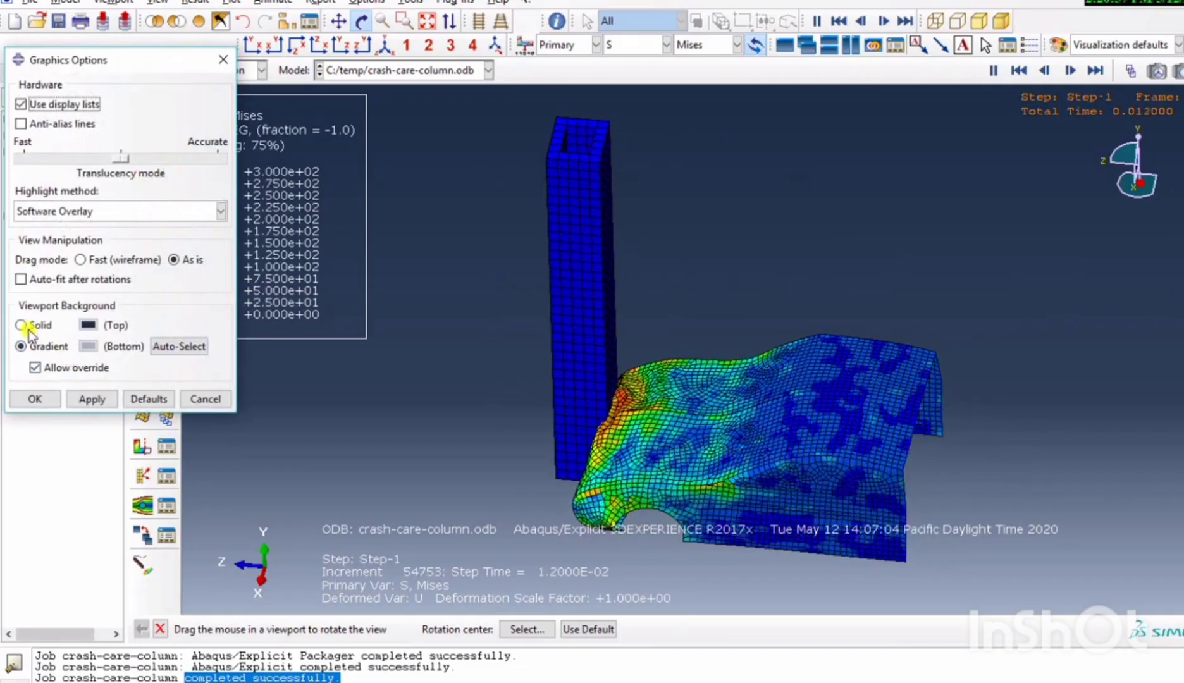
click(88, 326)
click(33, 384)
click(104, 410)
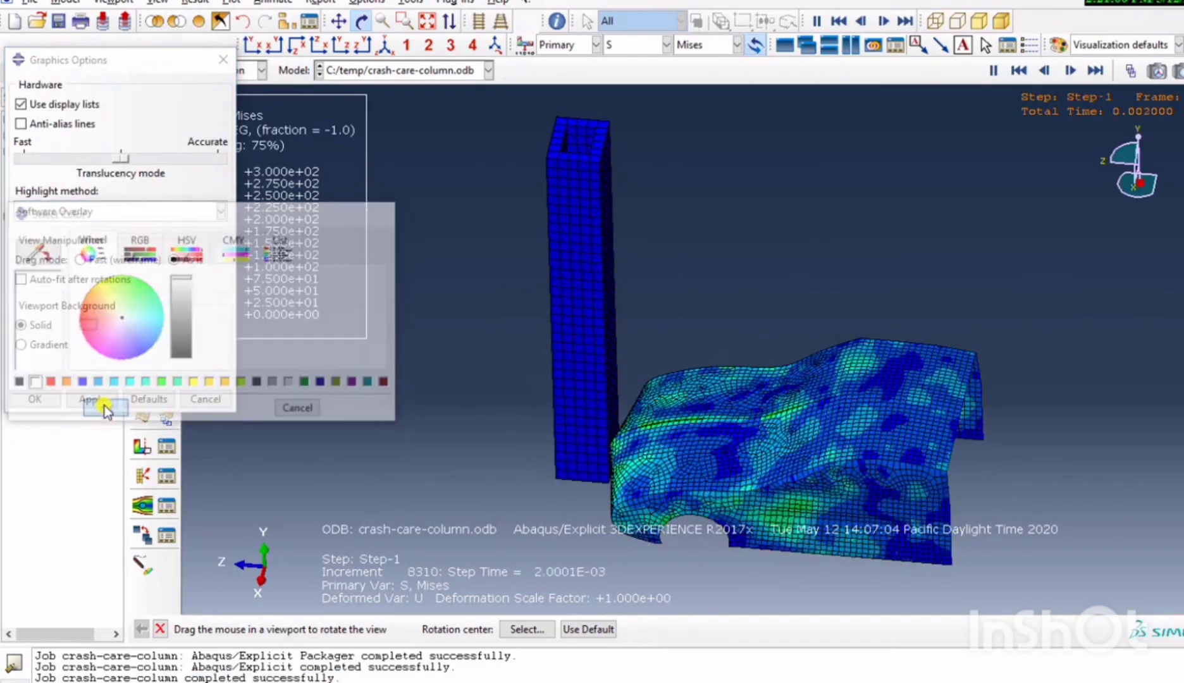
click(96, 404)
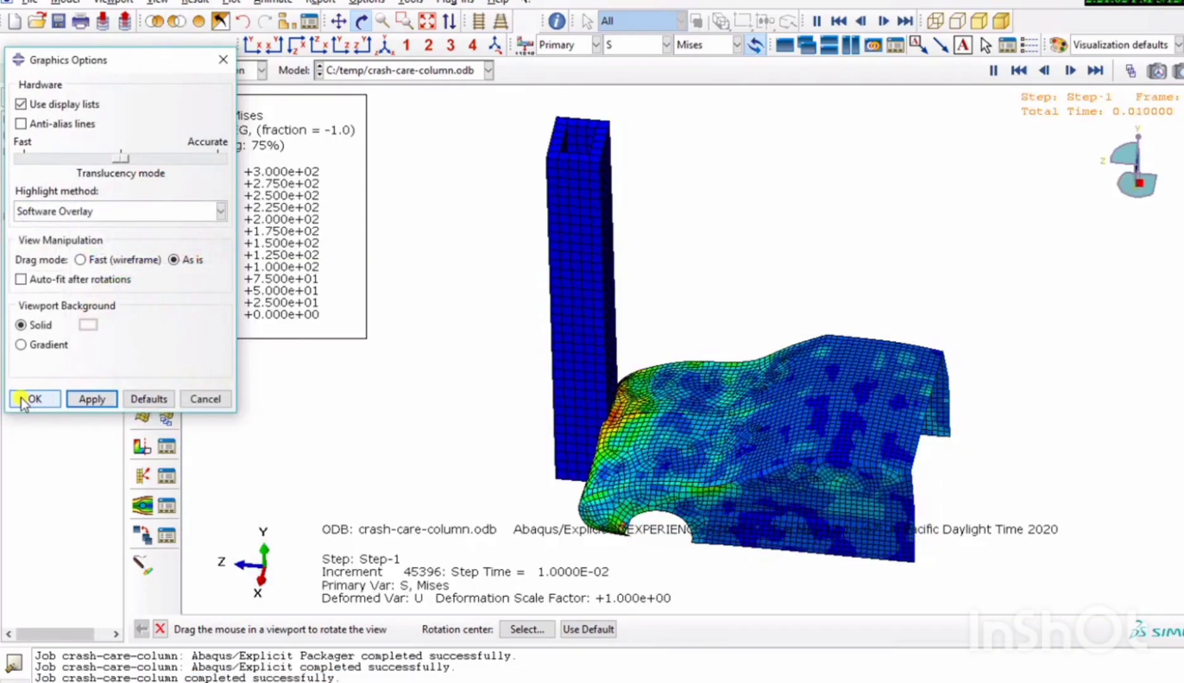
click(34, 399)
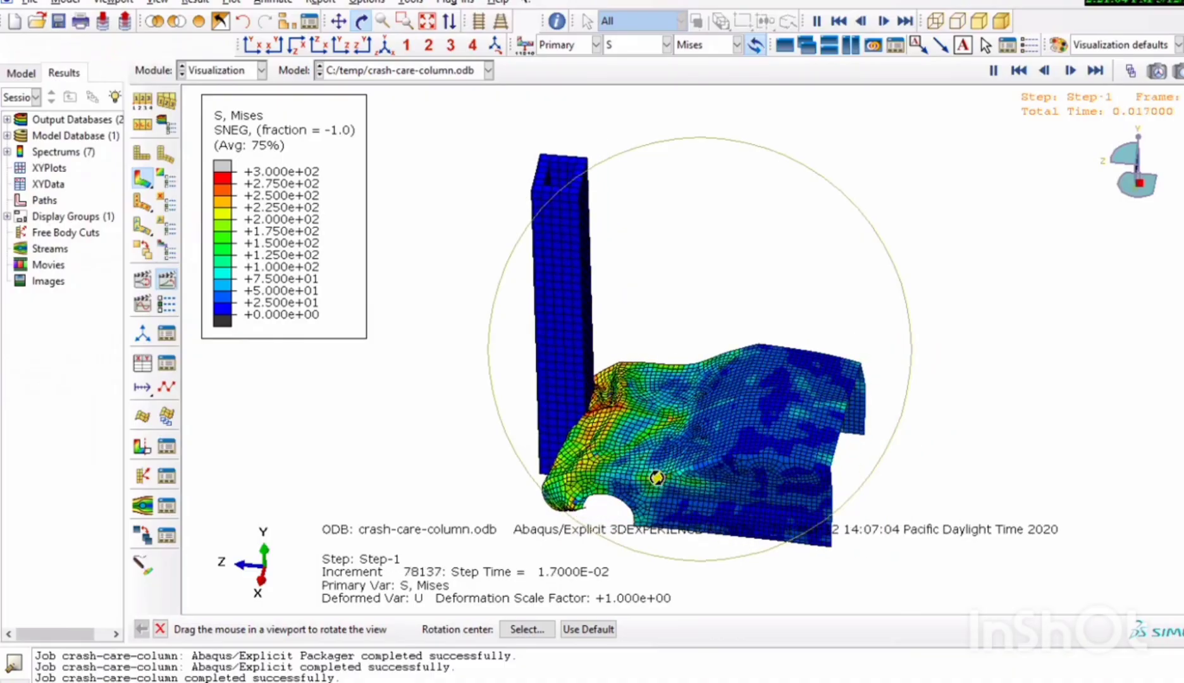
Replace the displayed model with a display group containing only the part instance COLUMN-1.
click(286, 21)
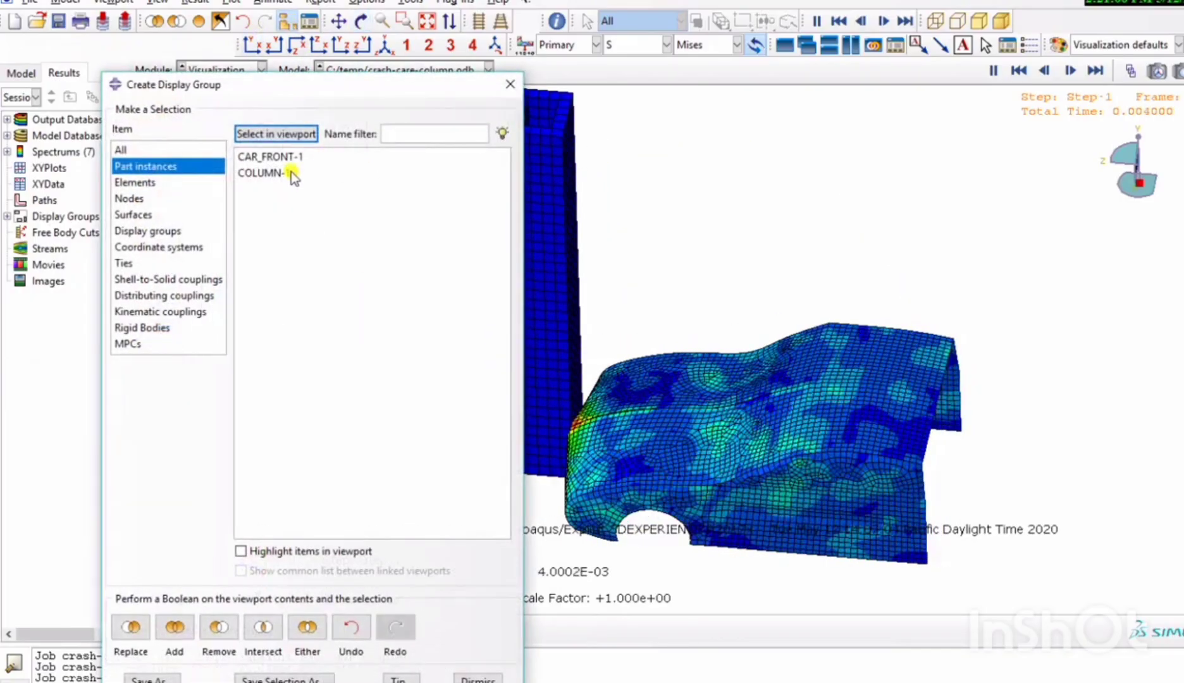
click(290, 173)
click(130, 625)
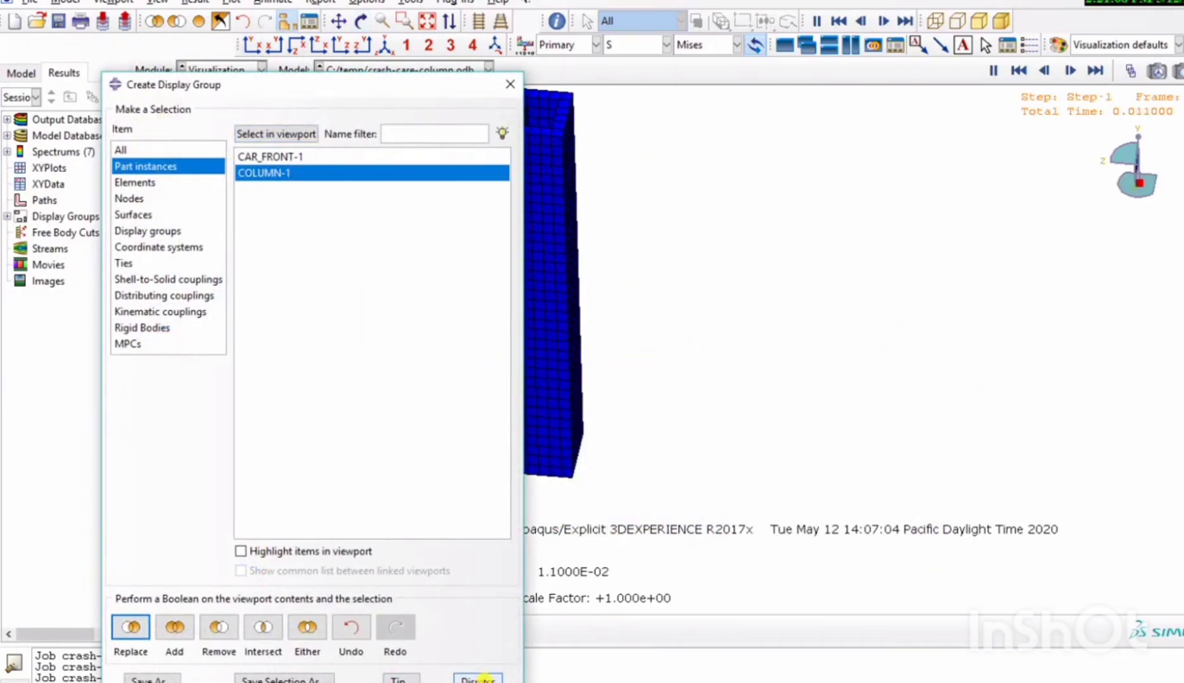
click(477, 679)
Plot the column undeformed, switch to Mises stress contours on the deformed shape, and animate them over the time history.
click(144, 155)
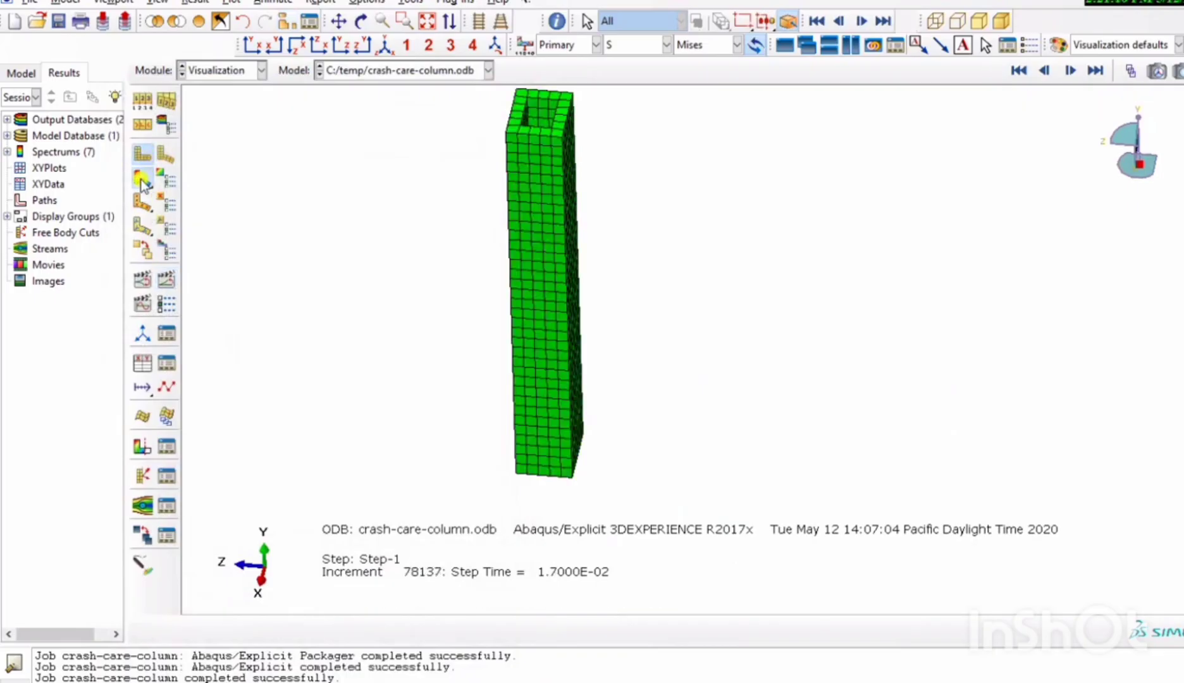
click(141, 182)
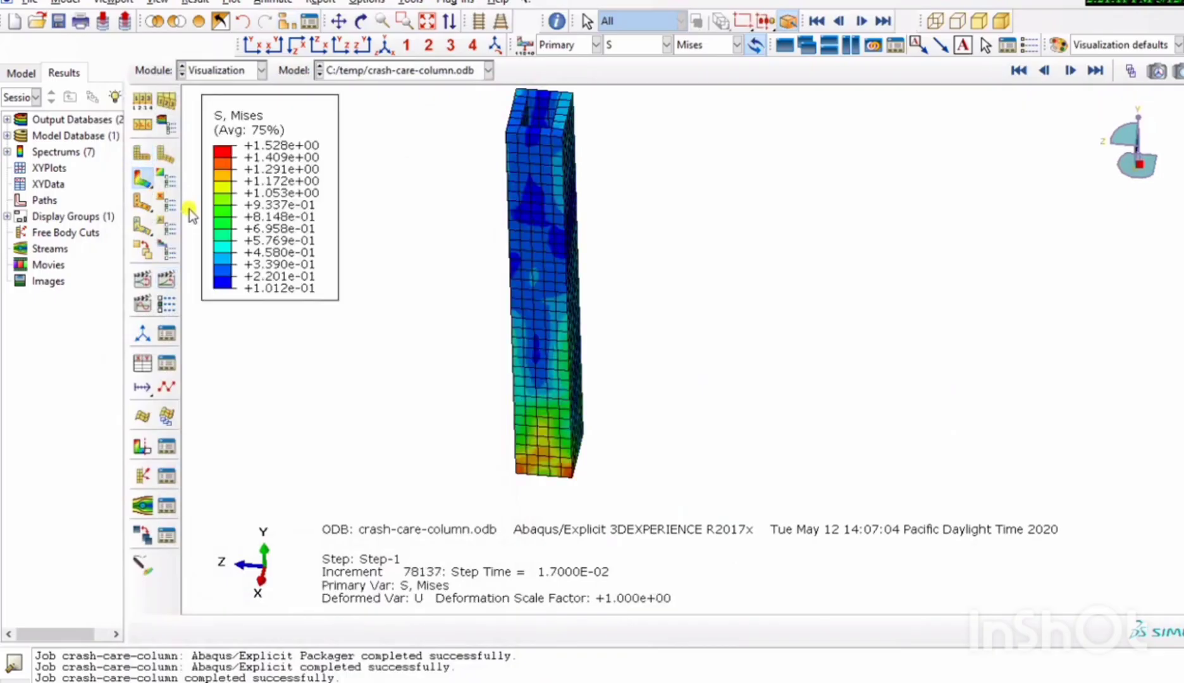
click(167, 282)
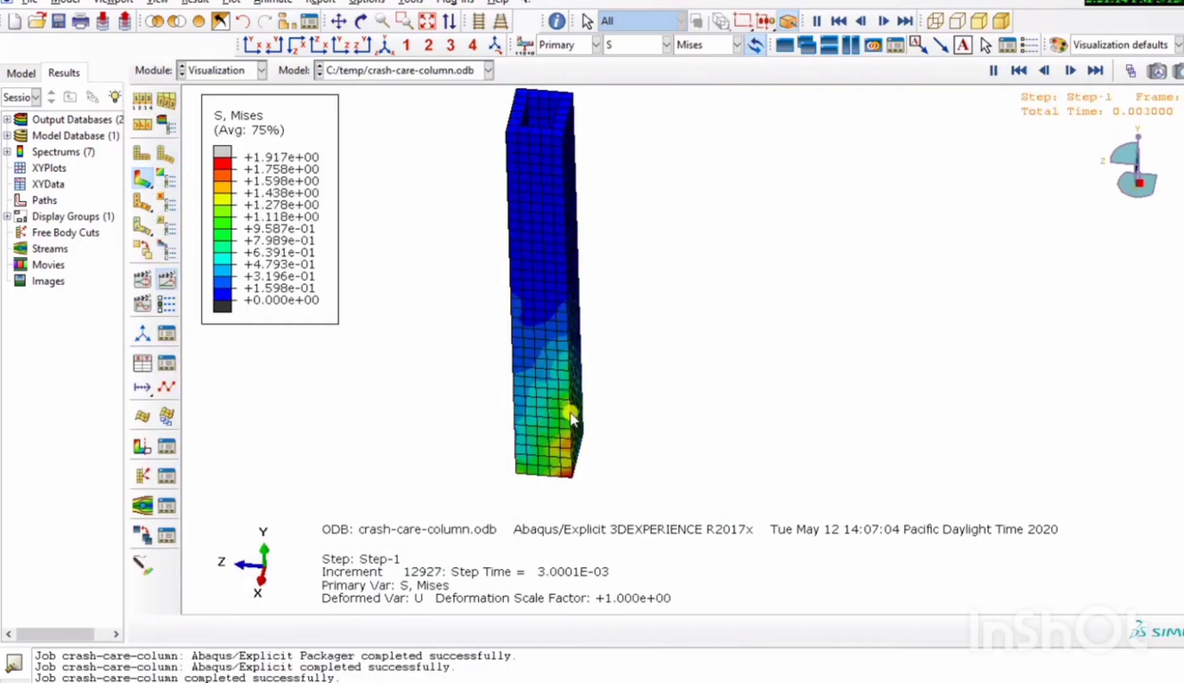
Review the RM, displacement U and velocity V magnitudes as contours on the animated column.
click(642, 43)
click(644, 177)
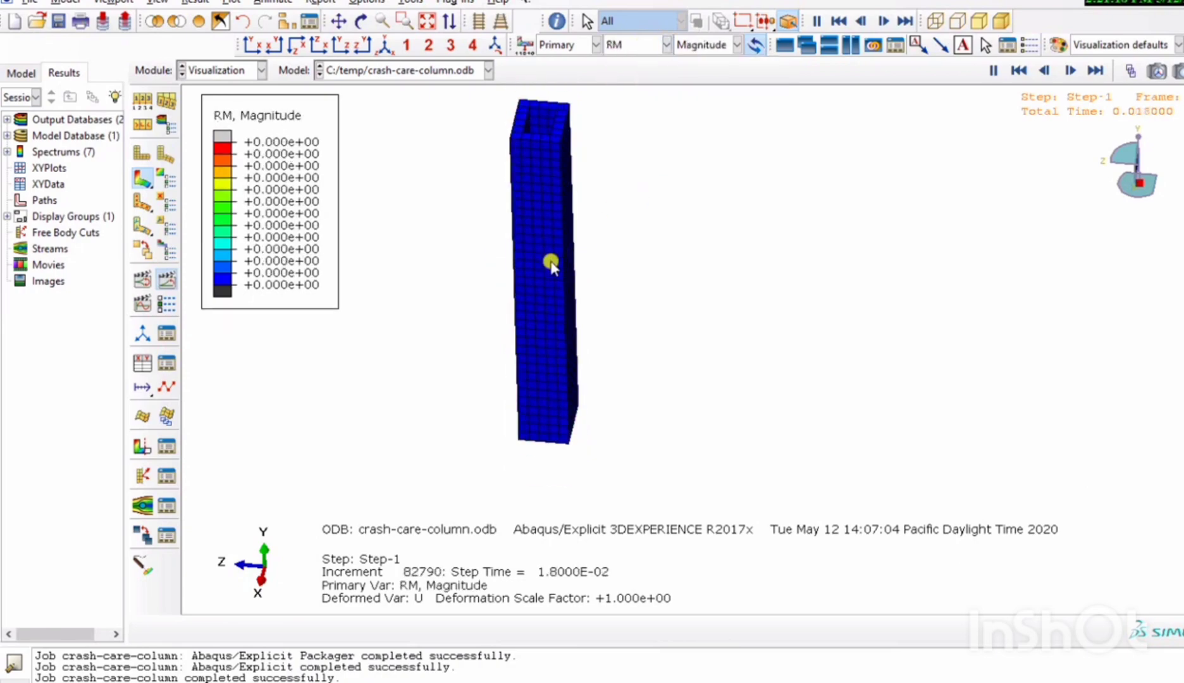
click(628, 46)
click(625, 210)
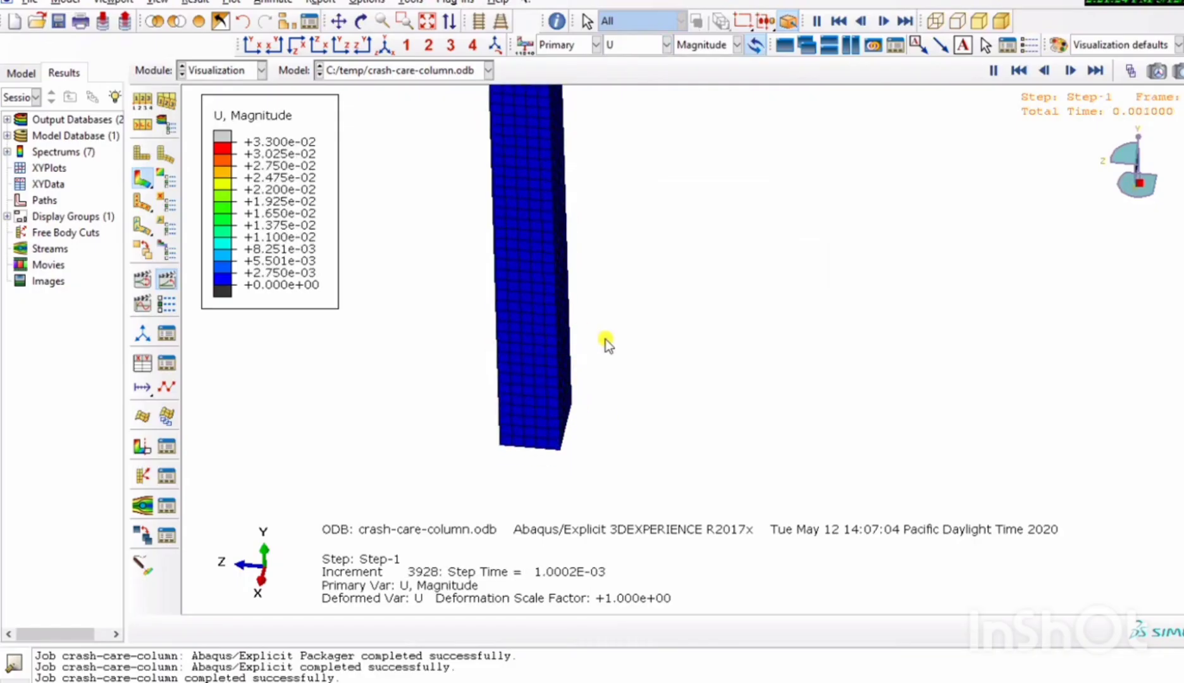
click(641, 48)
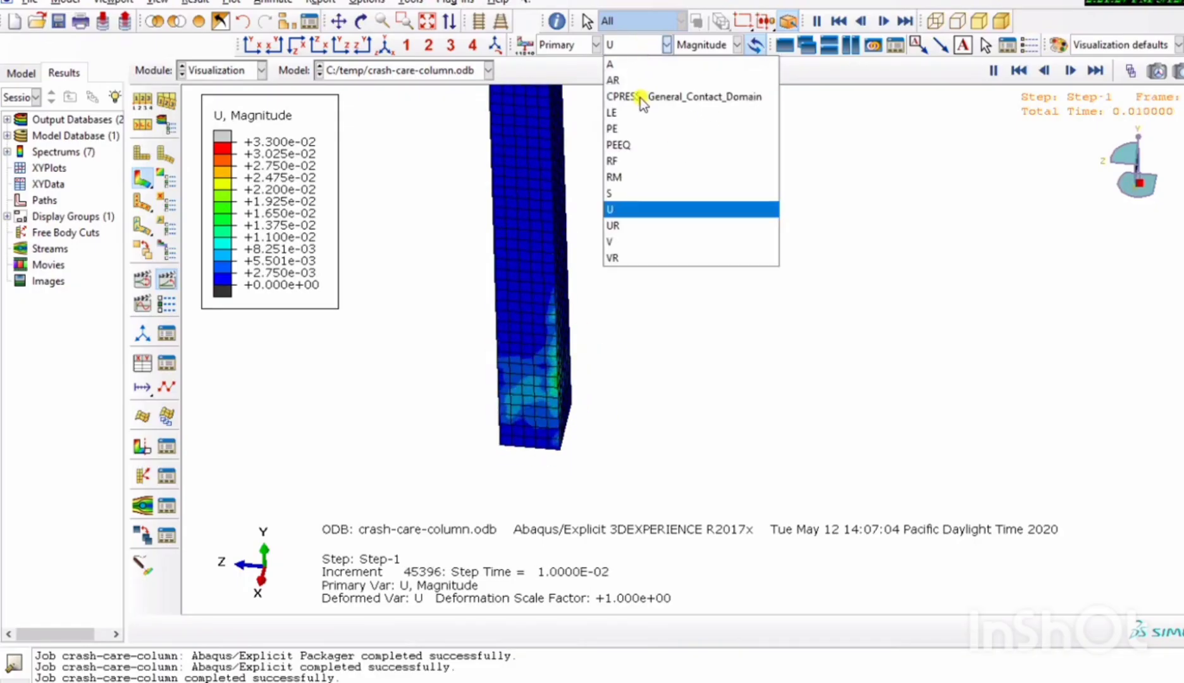
click(637, 242)
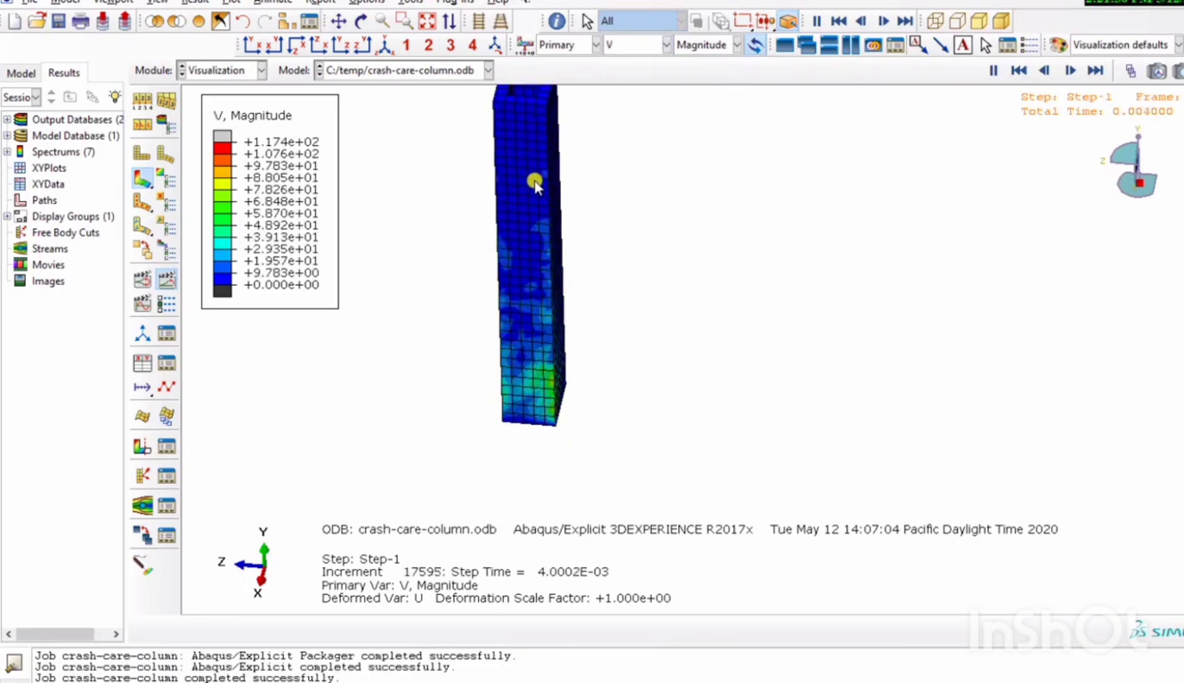
Switch the column's contours back to the Mises stress S and show the whole column in an isometric view.
click(624, 50)
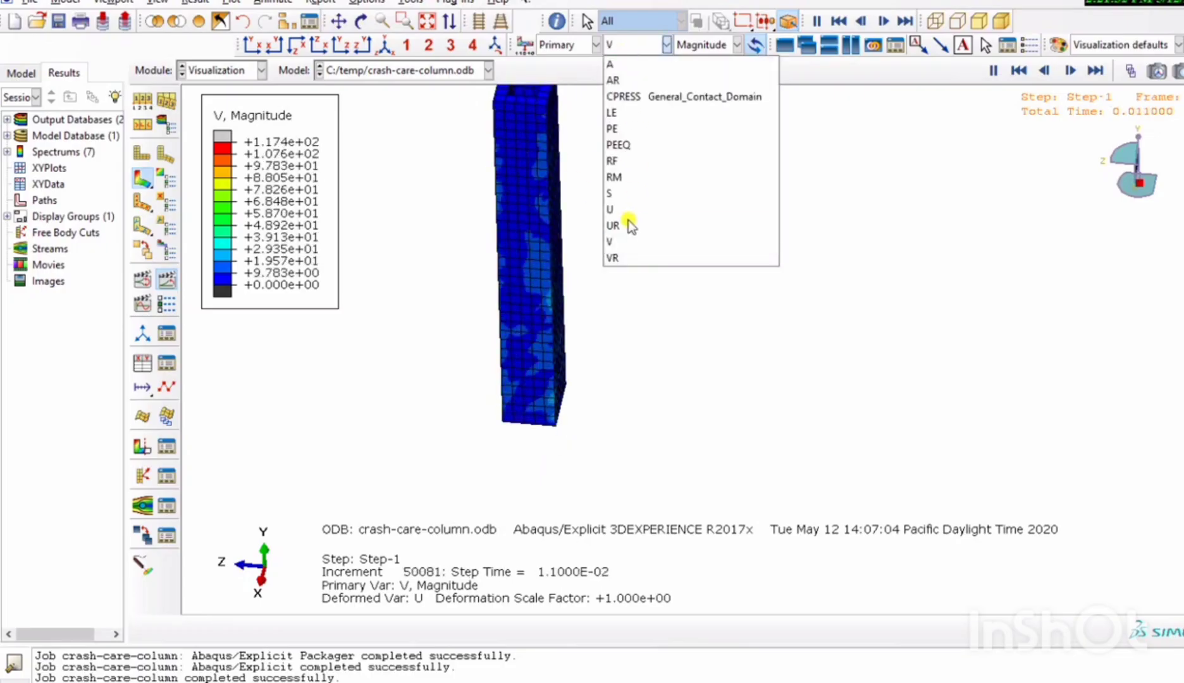
click(617, 193)
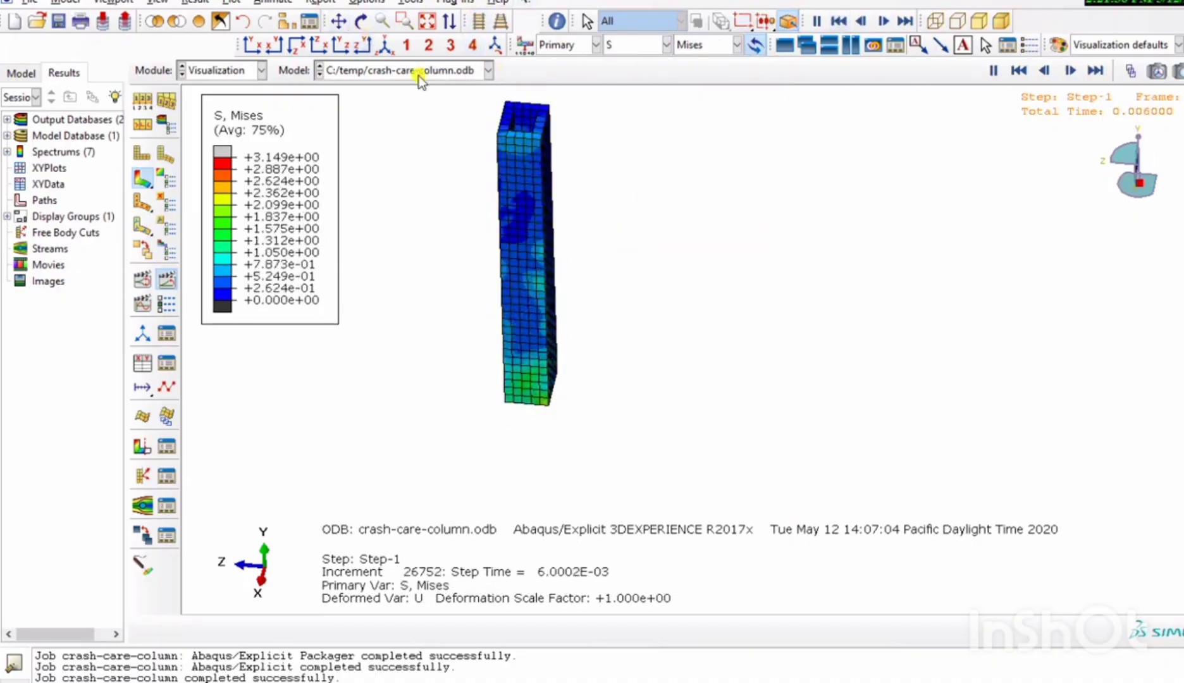
click(427, 23)
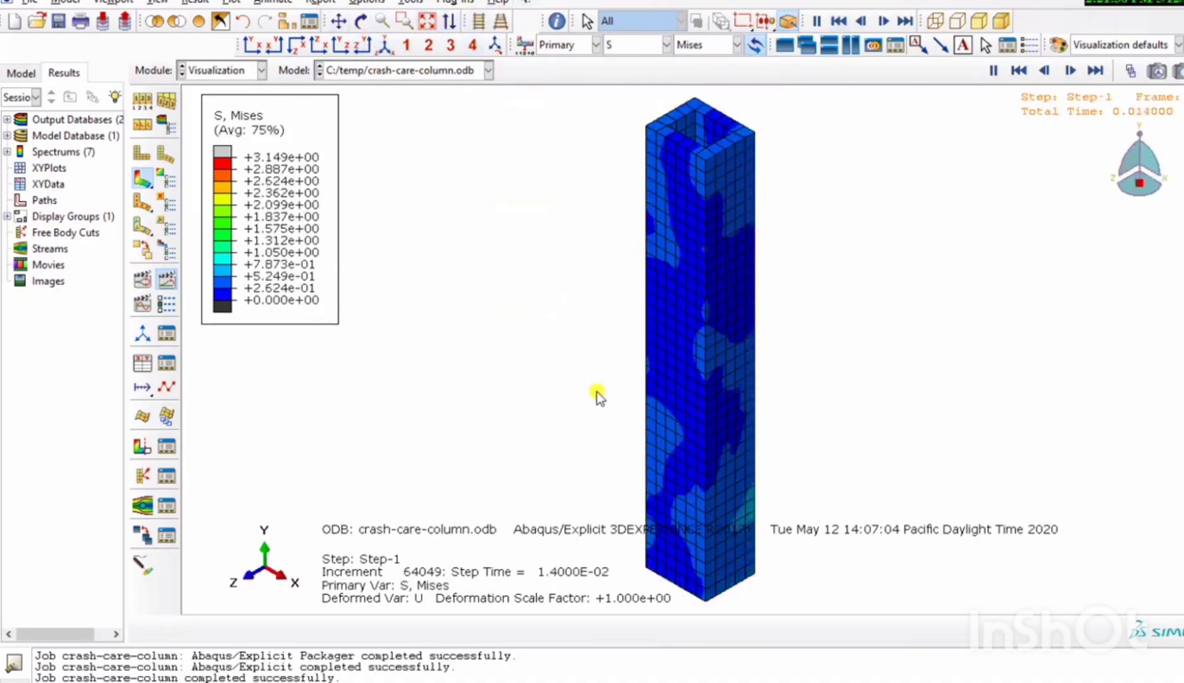